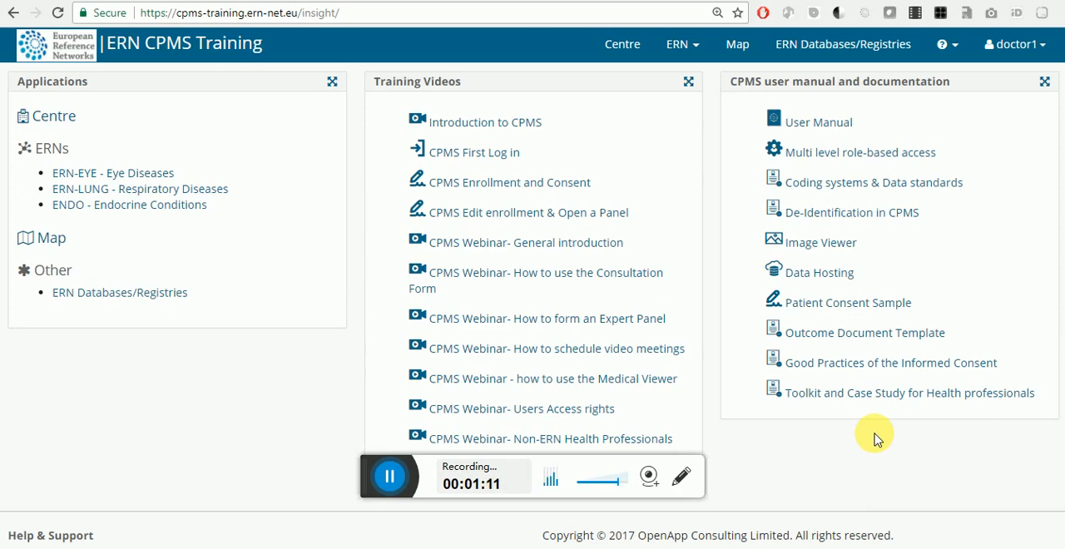
Step: Open panel #392 of the first patient in the centre's patient list
{"action": "left_click", "coordinate": [647, 47]}
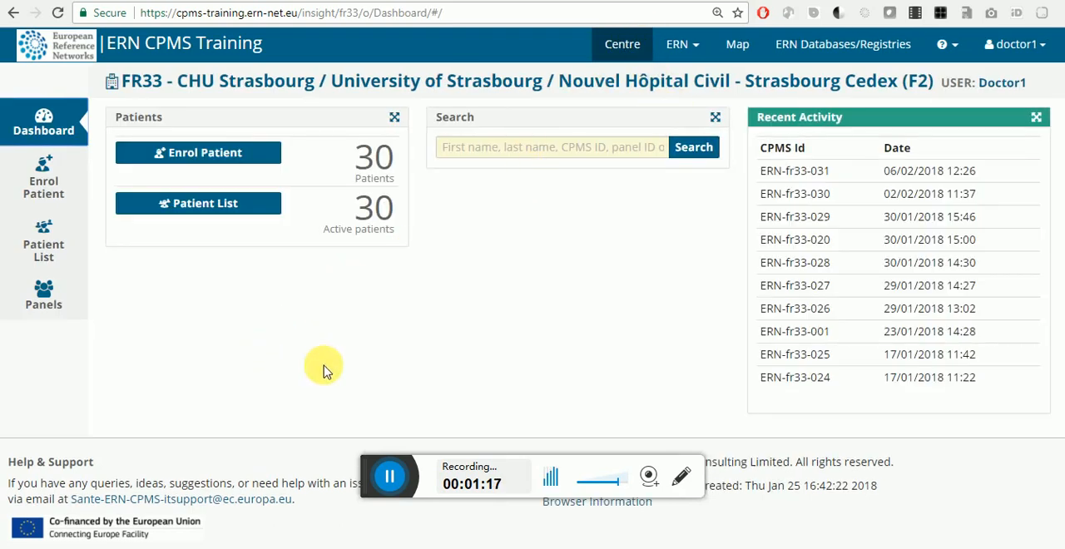
{"action": "left_click", "coordinate": [221, 207]}
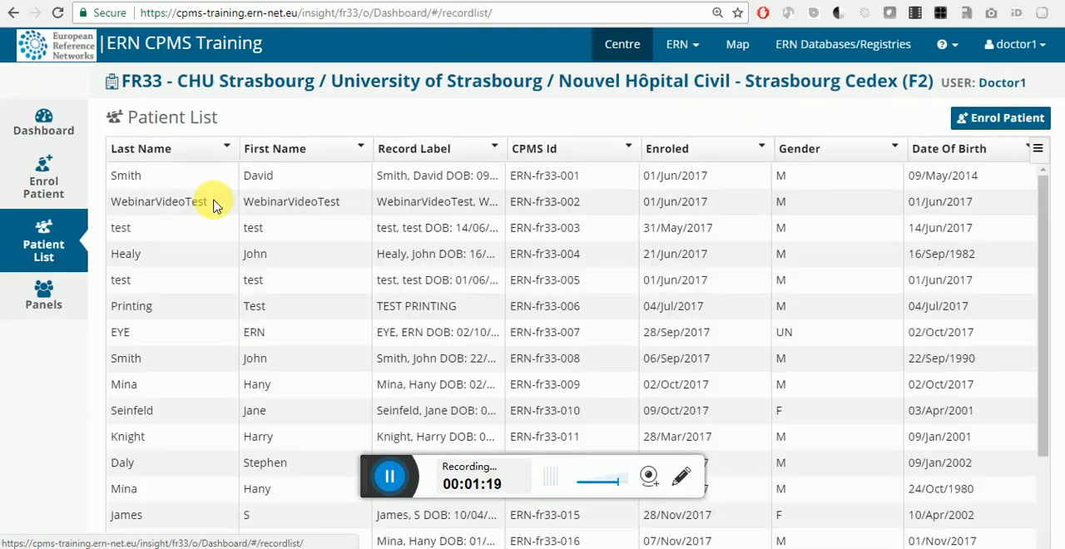
{"action": "left_click", "coordinate": [209, 177]}
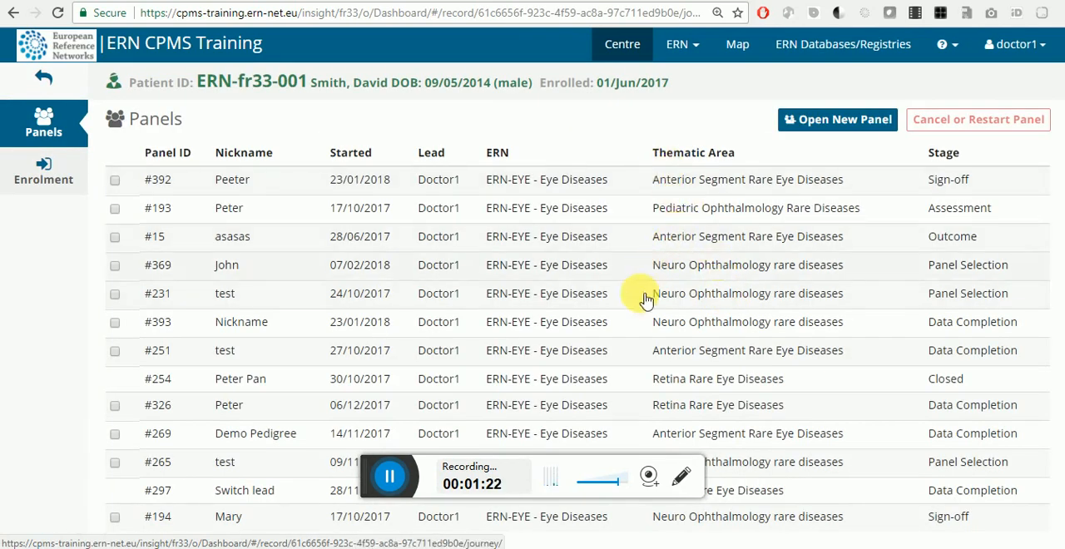
{"action": "left_click", "coordinate": [613, 182]}
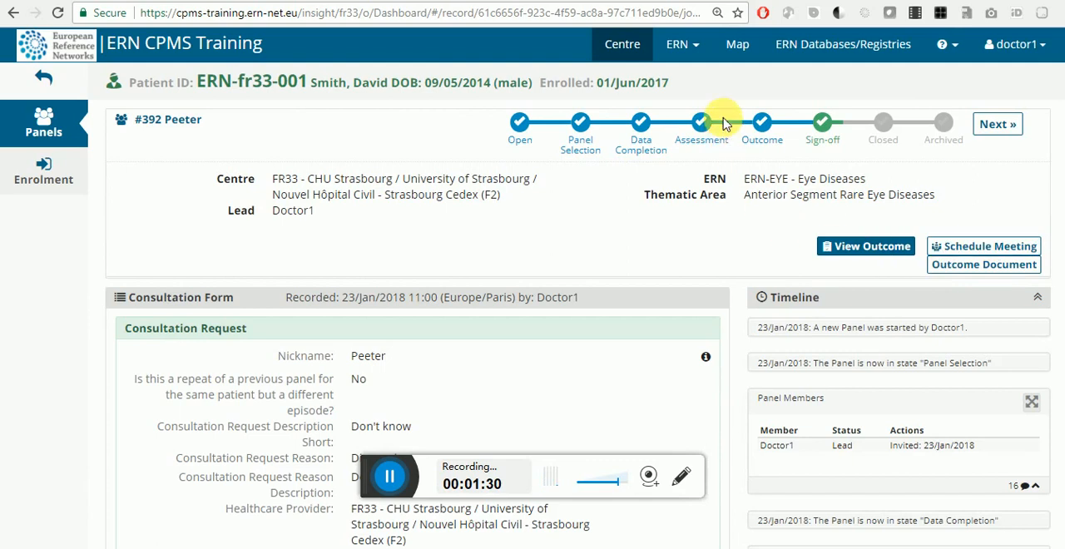
Step: Open the My Meetings page of the ERN-EYE - Eye Diseases network
{"action": "left_click", "coordinate": [711, 49]}
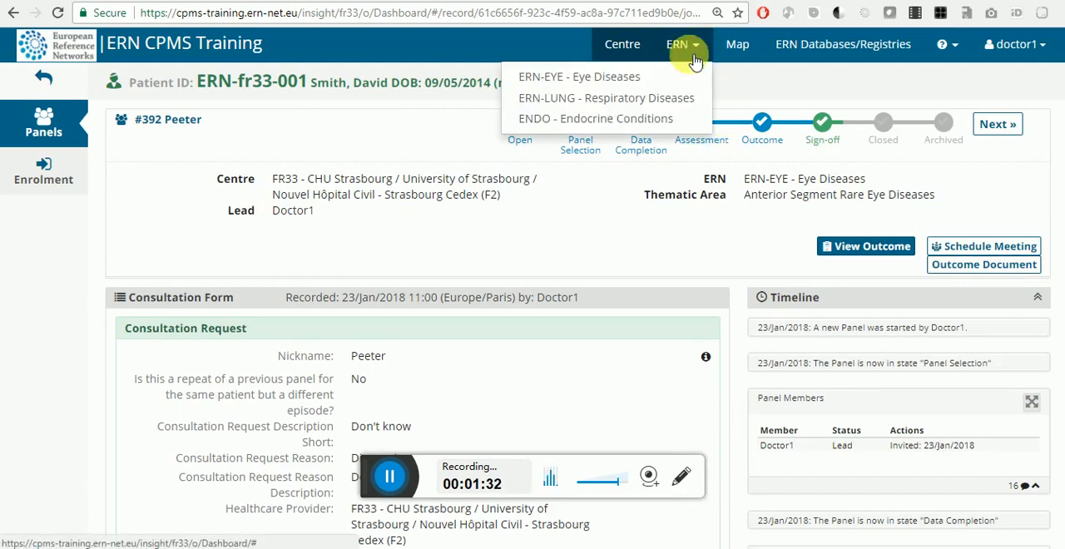
{"action": "left_click", "coordinate": [676, 80]}
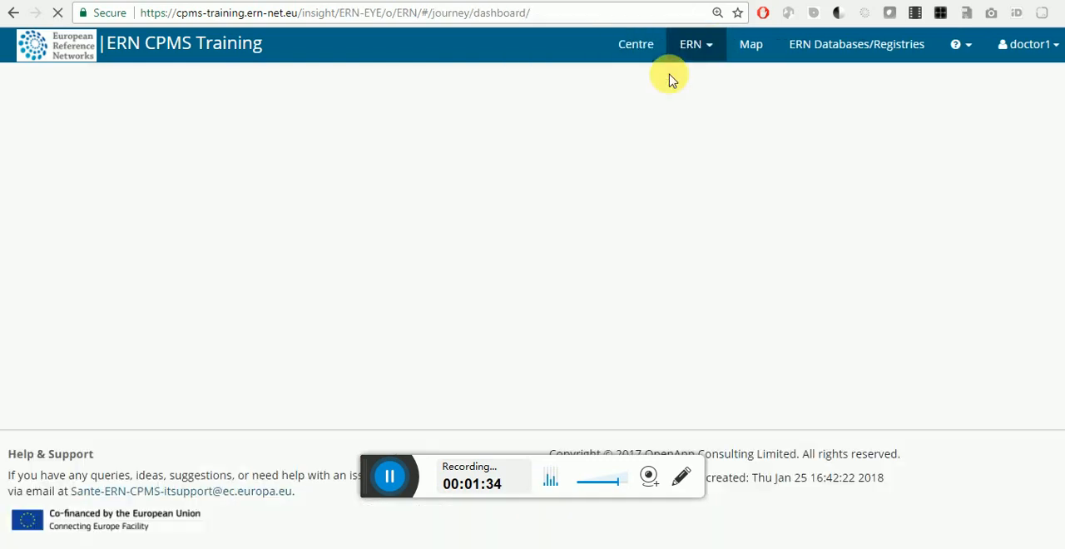
{"action": "scroll", "coordinate": [781, 300], "scroll_direction": "down", "scroll_amount": 1}
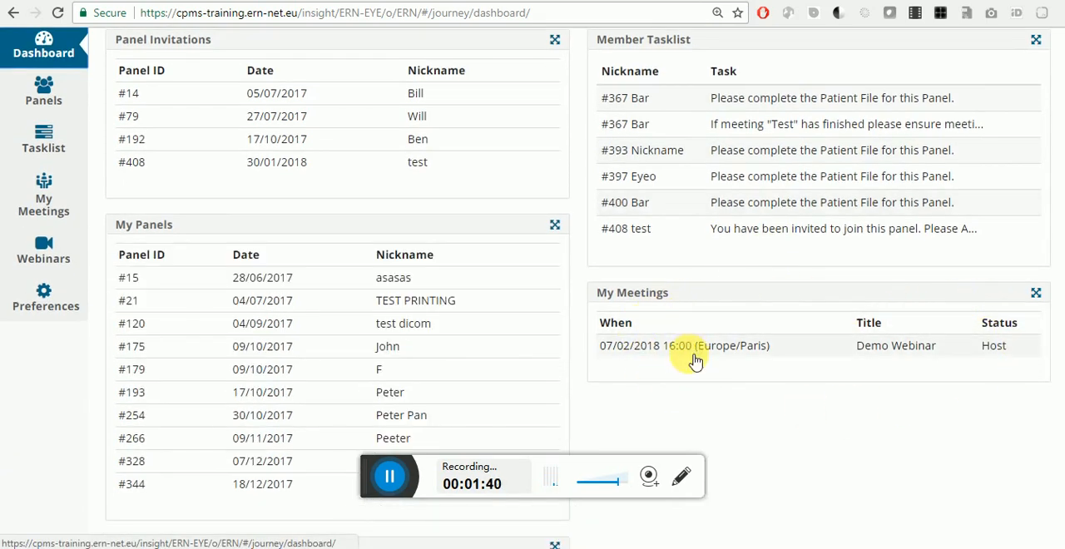
{"action": "left_click", "coordinate": [45, 199]}
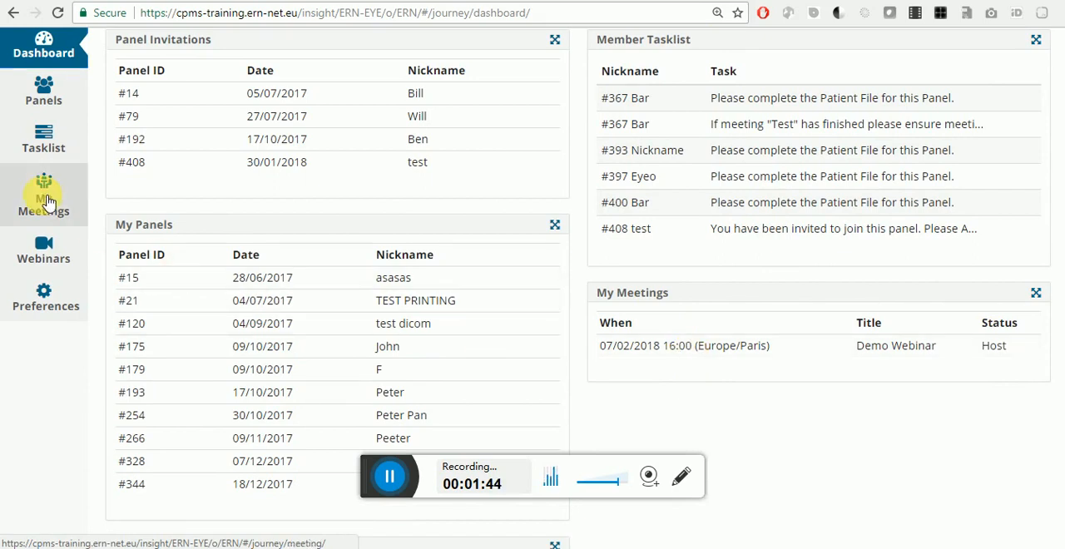
Step: Review the past meetings list, then display the upcoming meetings
{"action": "left_click", "coordinate": [887, 131]}
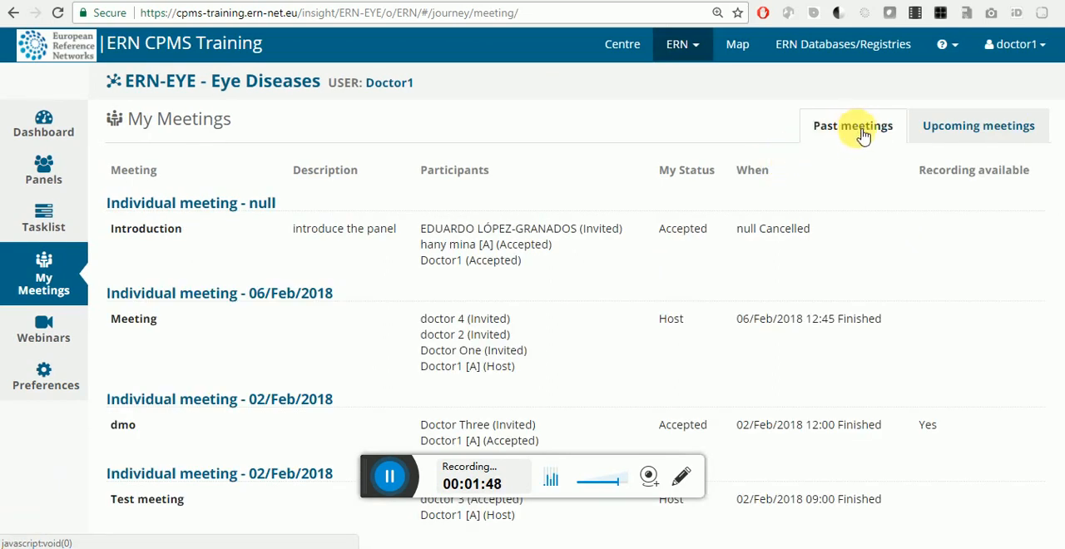
{"action": "scroll", "coordinate": [580, 247], "scroll_direction": "down", "scroll_amount": 1}
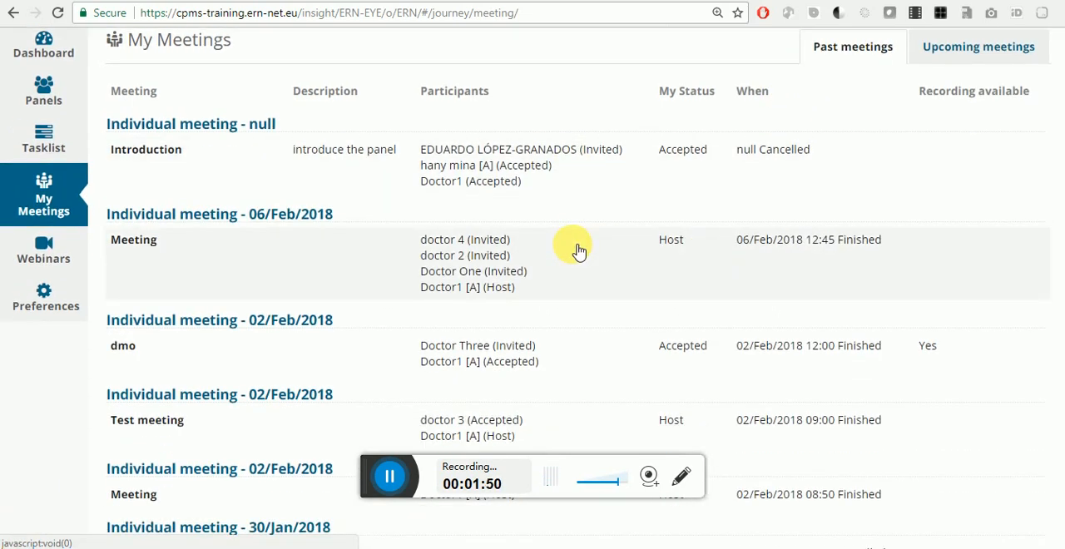
{"action": "scroll", "coordinate": [580, 251], "scroll_direction": "down", "scroll_amount": 4}
{"action": "scroll", "coordinate": [580, 252], "scroll_direction": "up", "scroll_amount": 4}
{"action": "scroll", "coordinate": [579, 251], "scroll_direction": "down", "scroll_amount": 5}
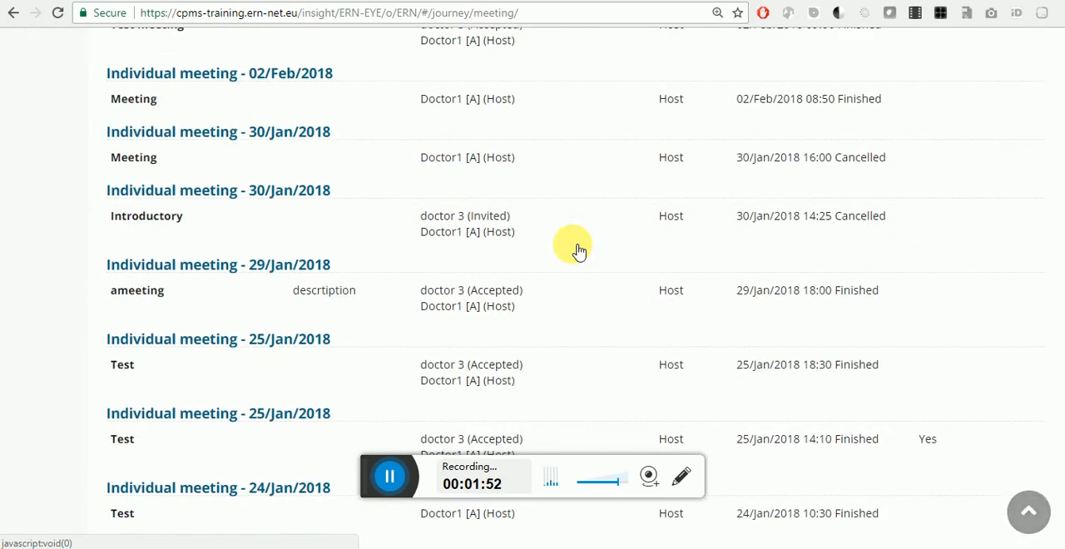
{"action": "scroll", "coordinate": [580, 251], "scroll_direction": "up", "scroll_amount": 6}
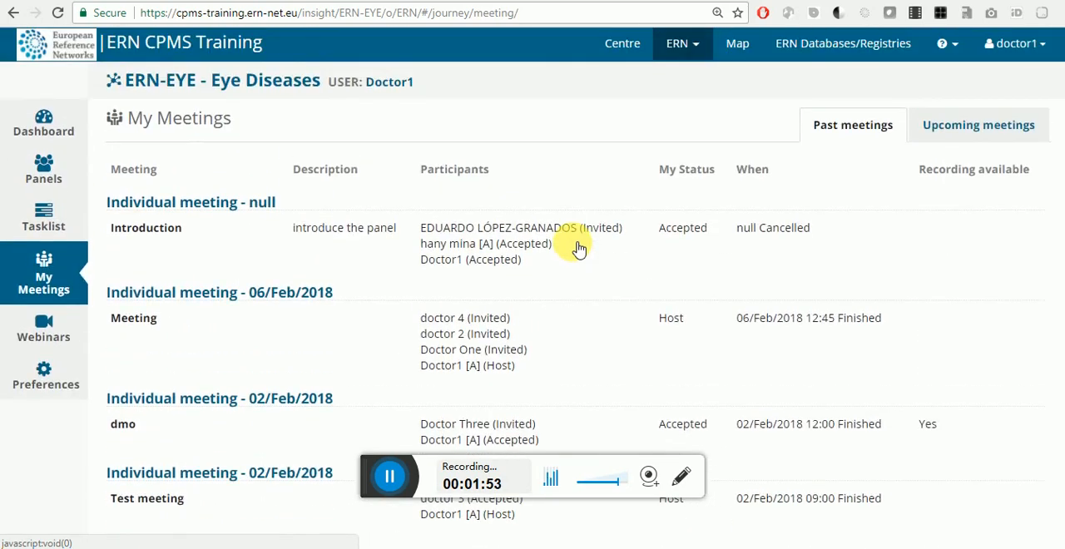
{"action": "left_click", "coordinate": [951, 125]}
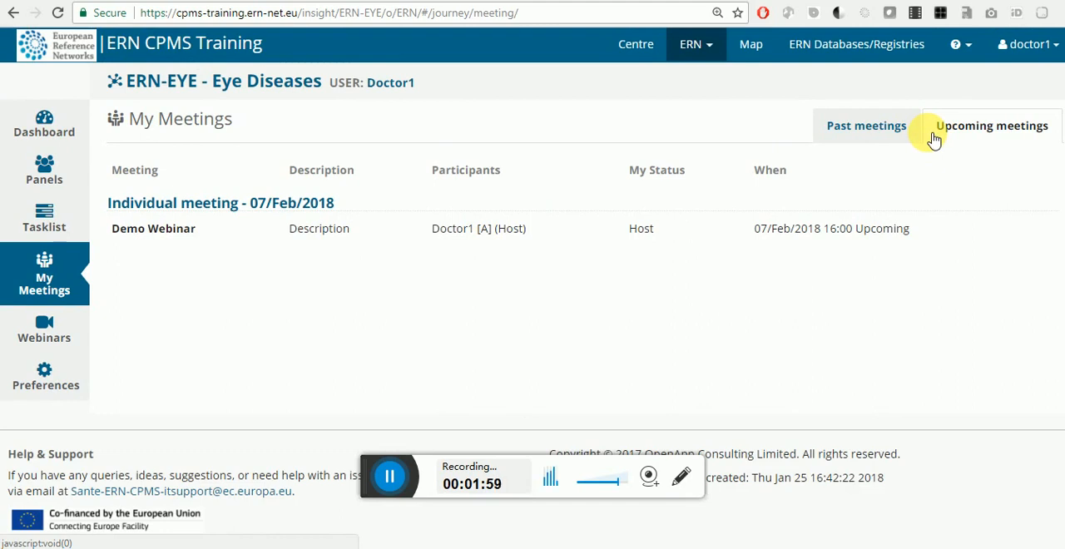
Step: Open a new panel for the first patient in the centre's patient list
{"action": "left_click", "coordinate": [635, 50]}
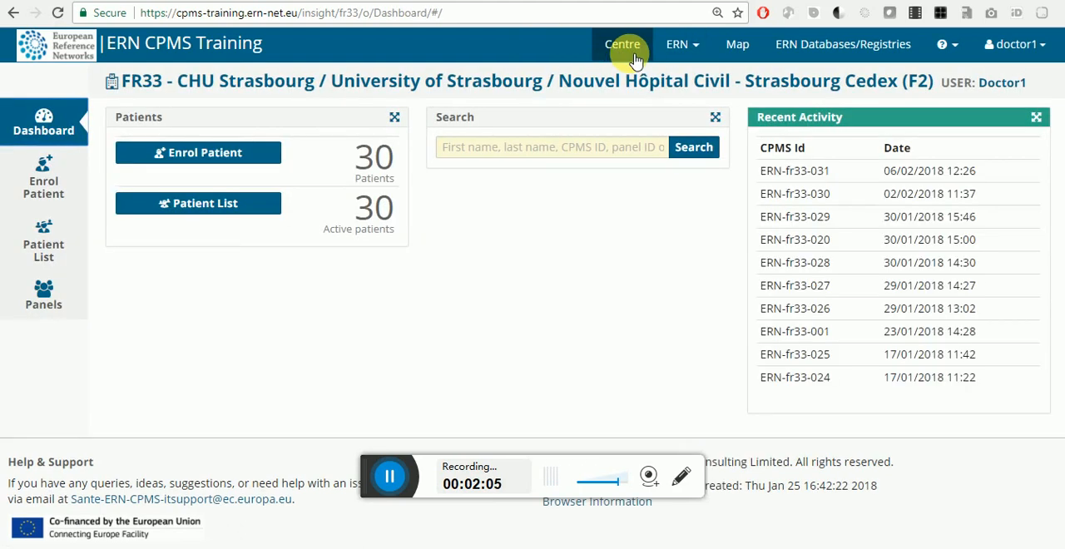
{"action": "left_click", "coordinate": [173, 206]}
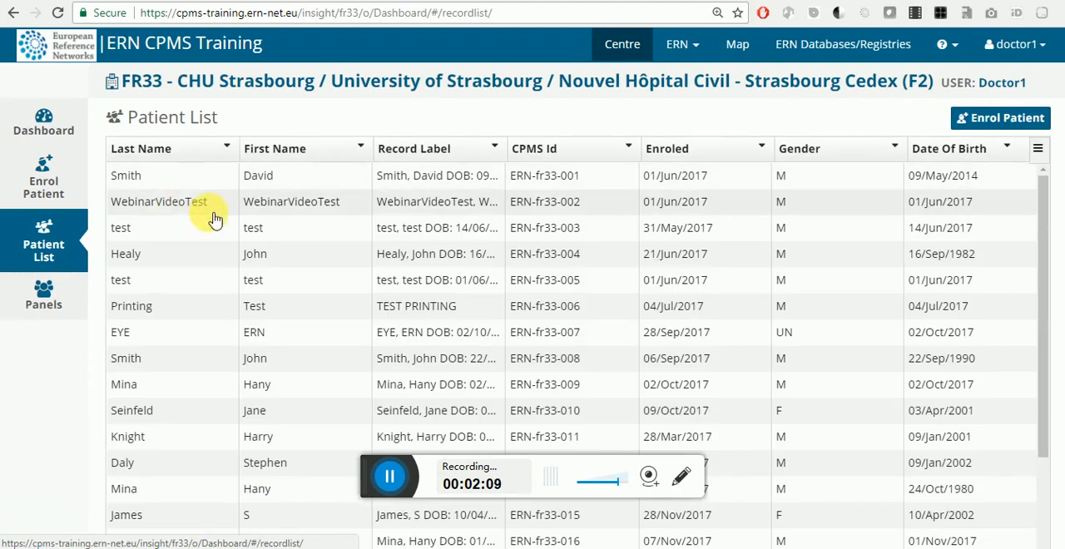
{"action": "left_click", "coordinate": [225, 184]}
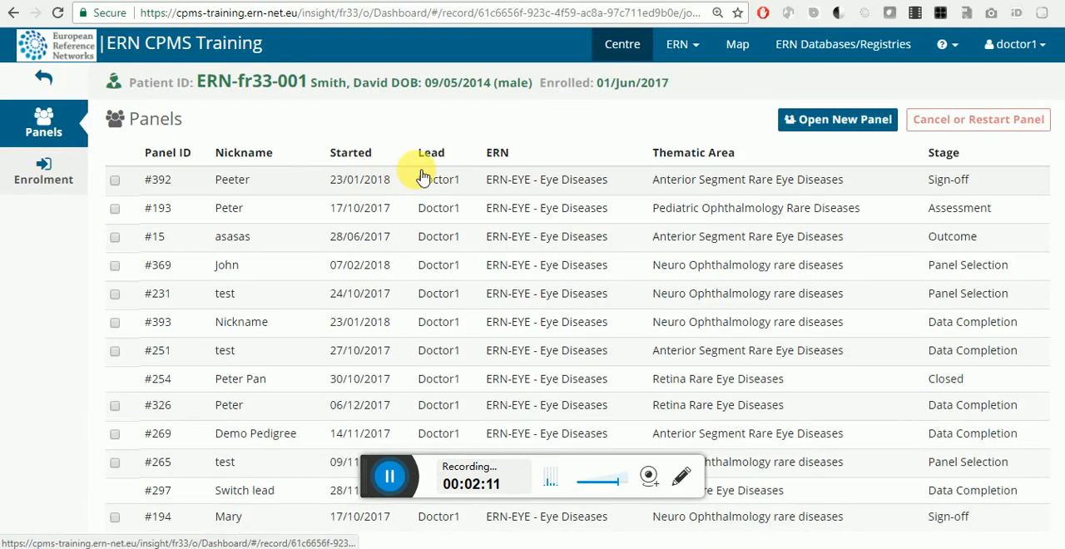
{"action": "scroll", "coordinate": [333, 211], "scroll_direction": "down", "scroll_amount": 1}
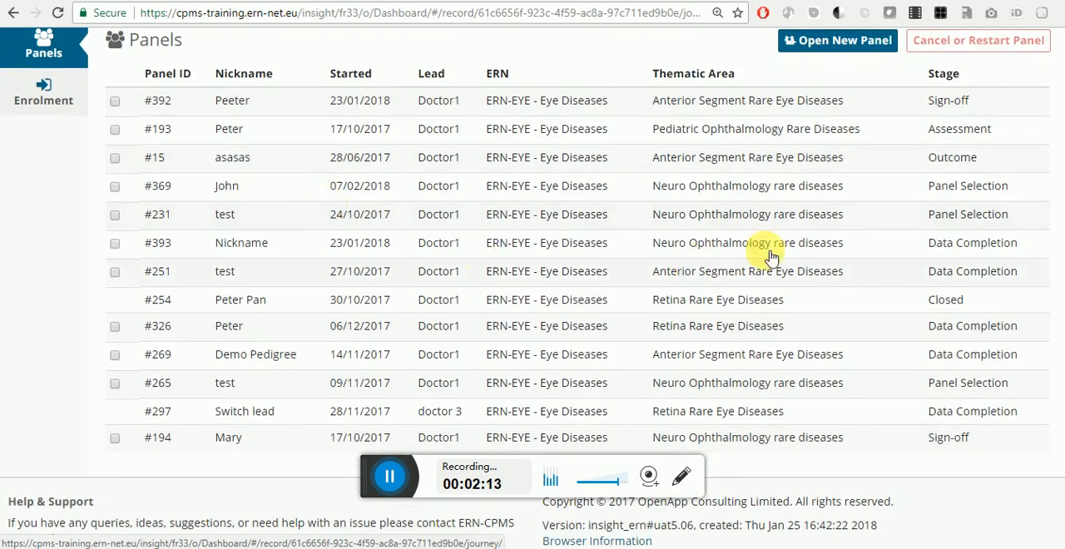
{"action": "scroll", "coordinate": [760, 250], "scroll_direction": "up", "scroll_amount": 1}
{"action": "left_click", "coordinate": [850, 122]}
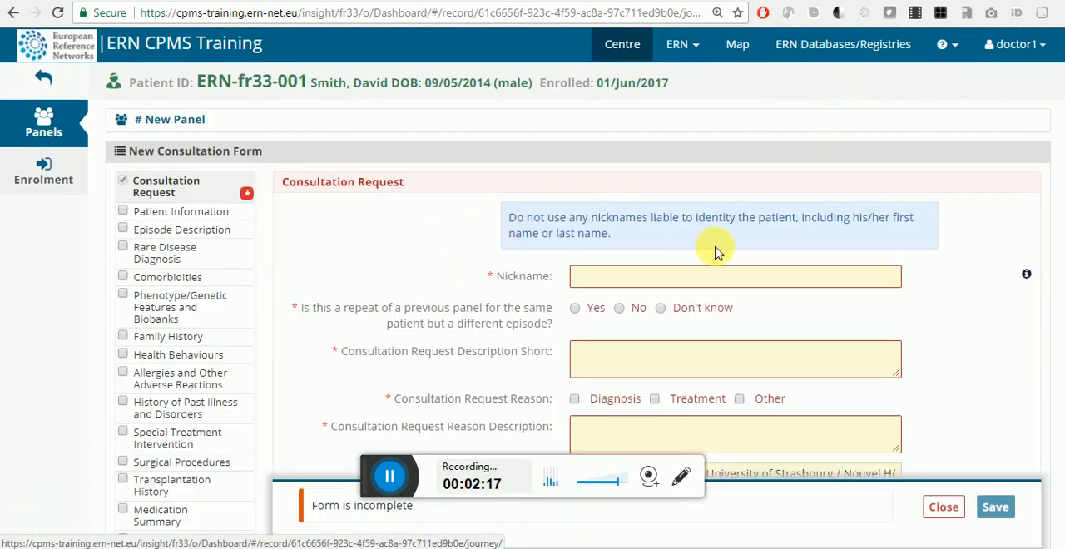
Step: Enter "DEMO Video Meeting" as both nickname and short request description, and mark the panel as not a repeat of a previous one
{"action": "left_click", "coordinate": [721, 276]}
{"action": "type", "text": "DEMO Vid"}
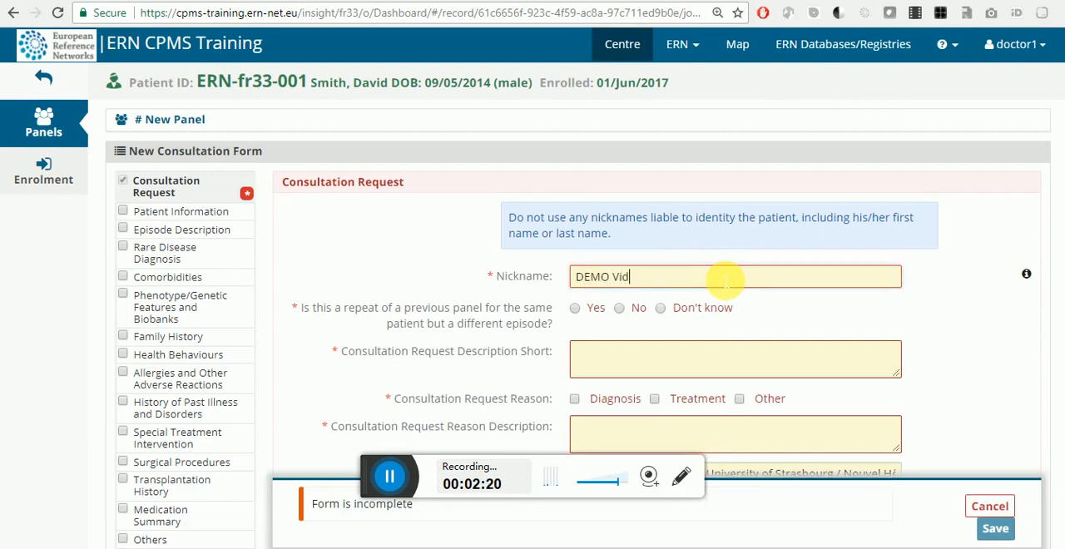
{"action": "type", "text": "eo Meeting"}
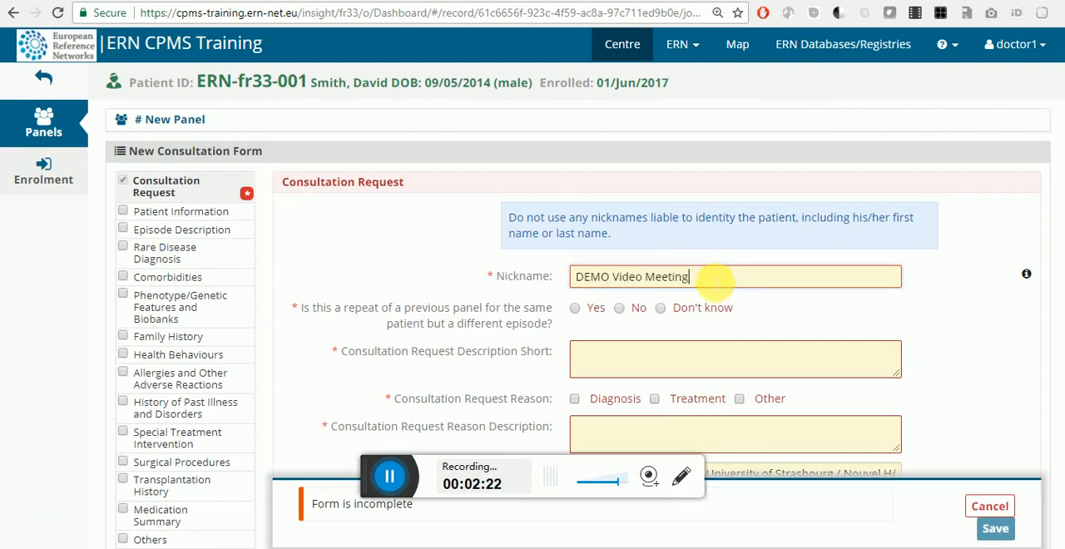
{"action": "left_click", "coordinate": [634, 307]}
{"action": "triple_click", "coordinate": [666, 281]}
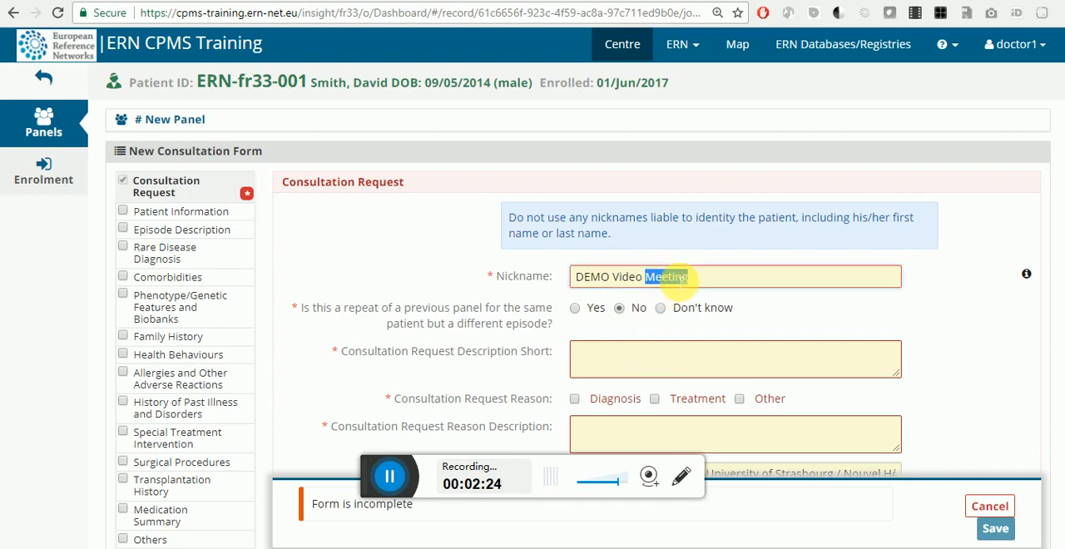
{"action": "key", "text": "ctrl+c"}
{"action": "left_click", "coordinate": [742, 345]}
{"action": "key", "text": "ctrl+v"}
Step: Set the consultation reason to Treatment with the description "DEMO Video Meeting", and enter the point of care specialist's name
{"action": "scroll", "coordinate": [746, 301], "scroll_direction": "down", "scroll_amount": 2}
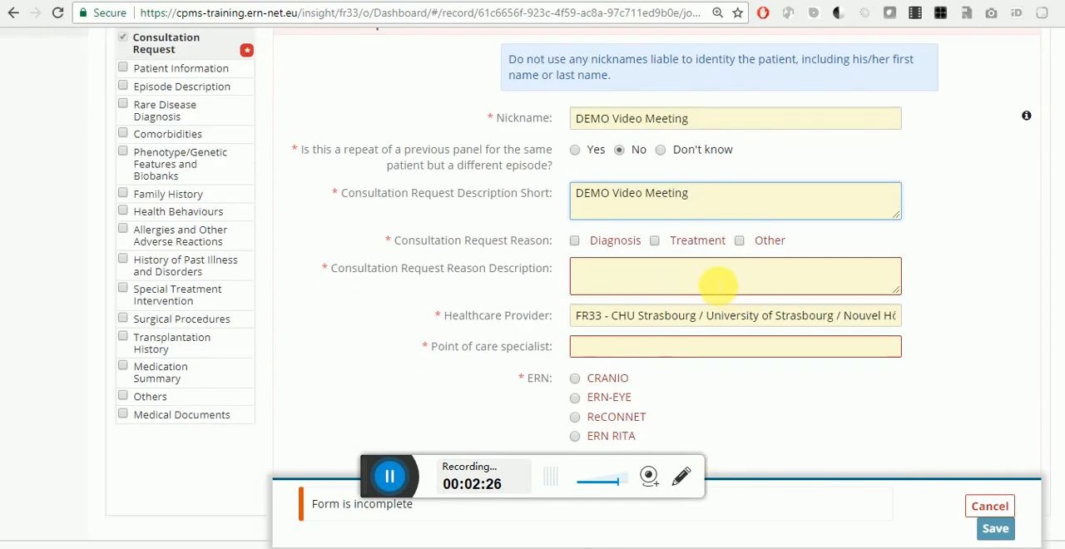
{"action": "left_click", "coordinate": [678, 240]}
{"action": "left_click", "coordinate": [647, 287]}
{"action": "key", "text": "ctrl+v"}
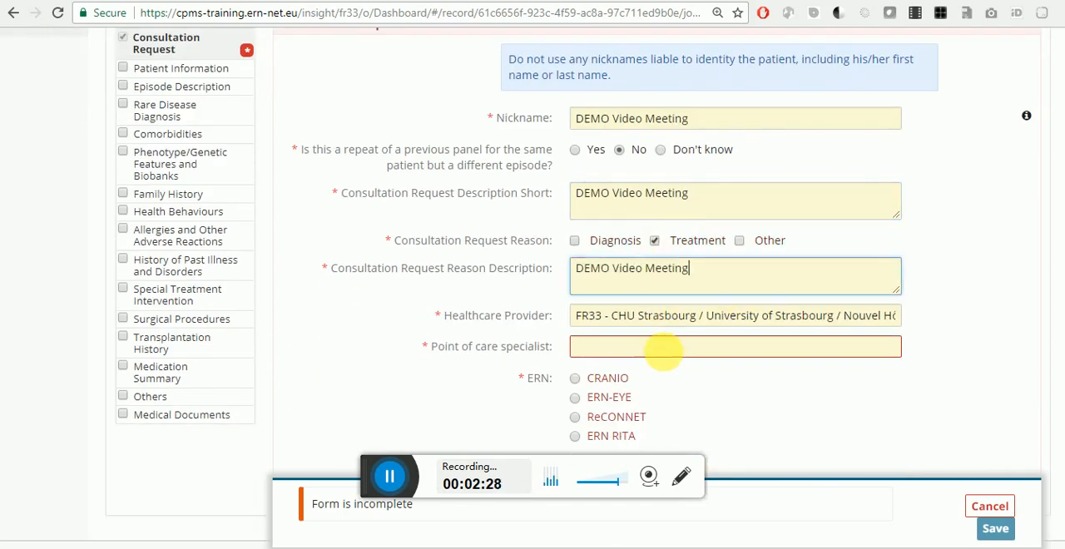
{"action": "left_click", "coordinate": [666, 349]}
{"action": "type", "text": "Dr. X"}
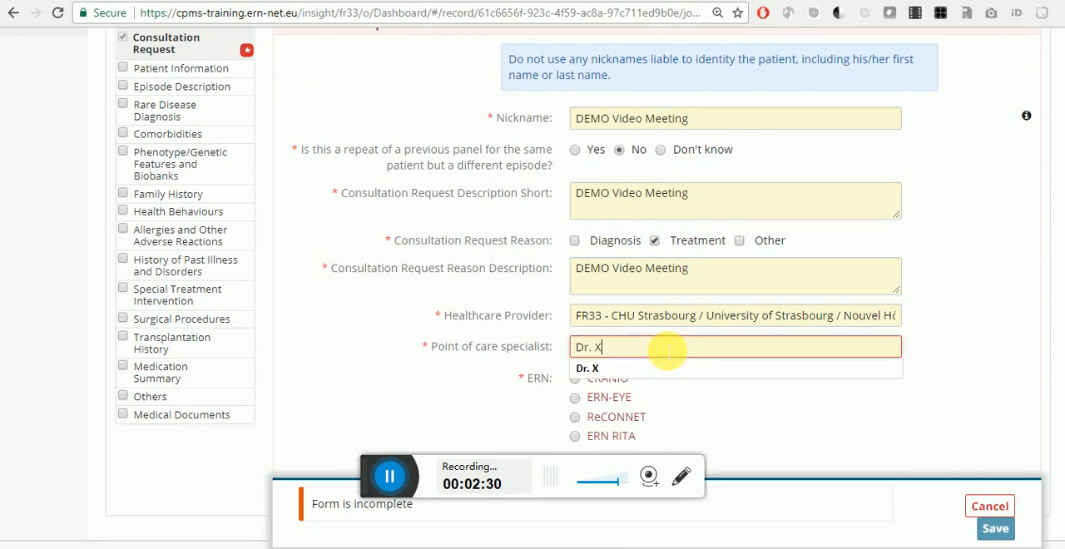
{"action": "left_click", "coordinate": [470, 317]}
Step: Assign the request to ERN-EYE with Anterior Segment Rare Eye Diseases as primary thematic area, and save the form
{"action": "left_click", "coordinate": [647, 402]}
{"action": "scroll", "coordinate": [784, 350], "scroll_direction": "down", "scroll_amount": 2}
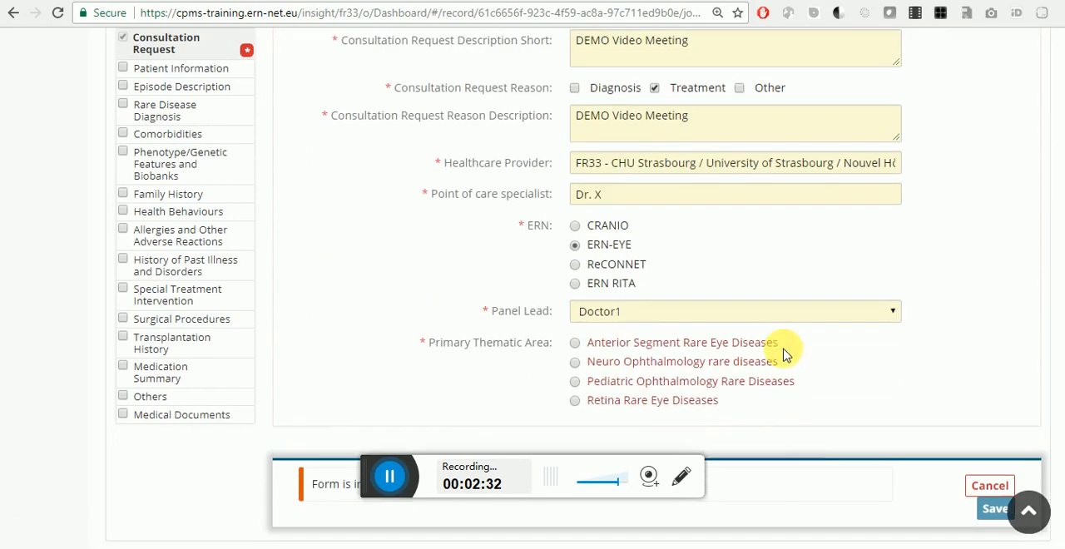
{"action": "left_click", "coordinate": [647, 339]}
{"action": "scroll", "coordinate": [819, 391], "scroll_direction": "down", "scroll_amount": 2}
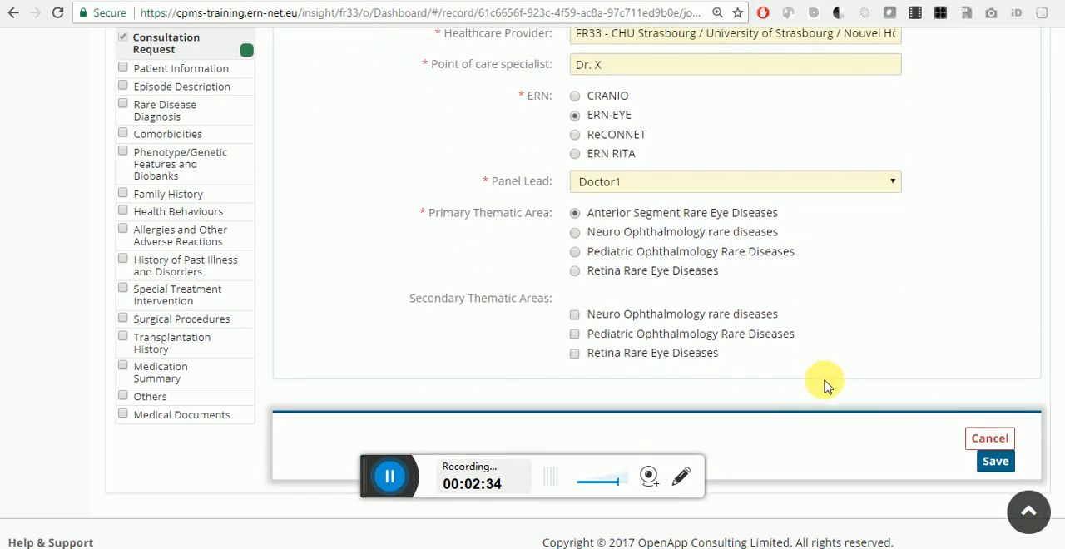
{"action": "left_click", "coordinate": [994, 460]}
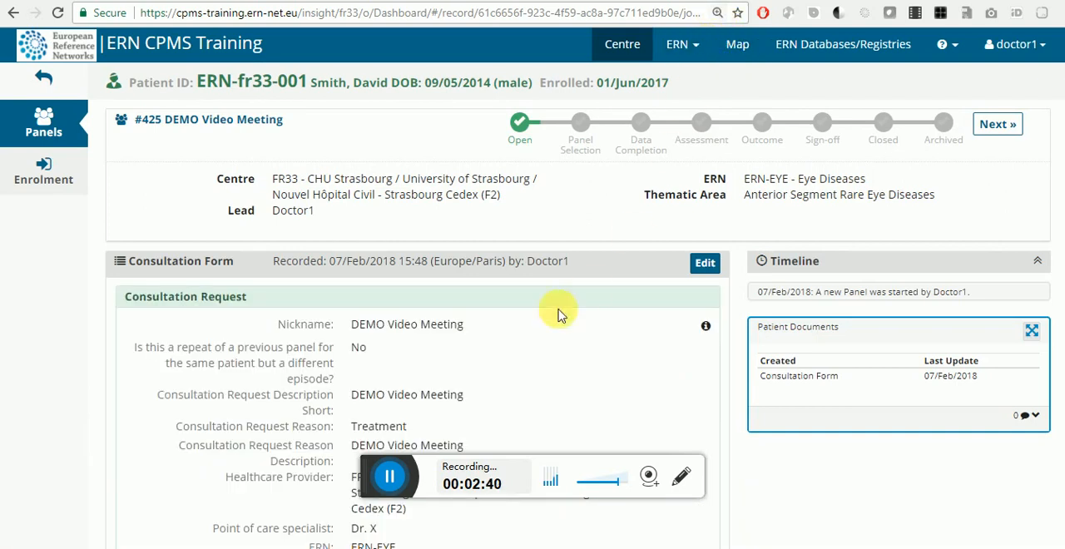
Step: Review the new panel's number, nickname and saved consultation request details
{"action": "scroll", "coordinate": [682, 249], "scroll_direction": "down", "scroll_amount": 3}
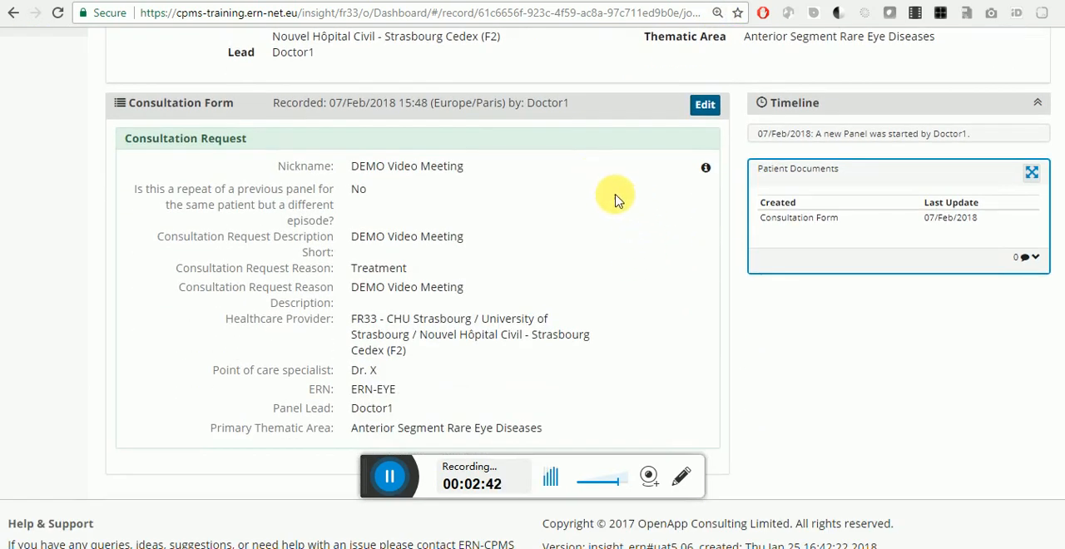
{"action": "scroll", "coordinate": [613, 200], "scroll_direction": "up", "scroll_amount": 3}
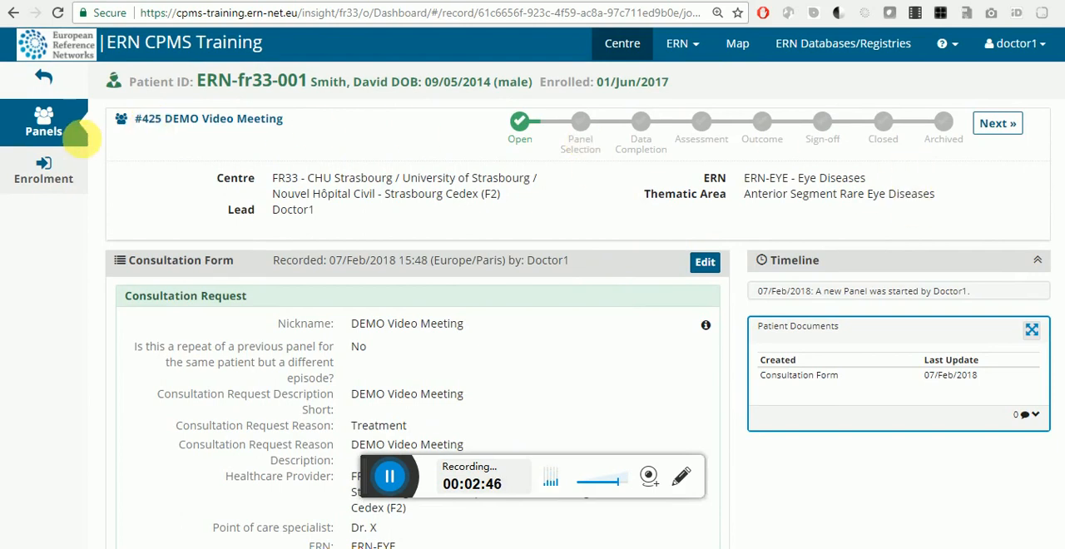
{"action": "double_click", "coordinate": [154, 116]}
{"action": "double_click", "coordinate": [183, 123]}
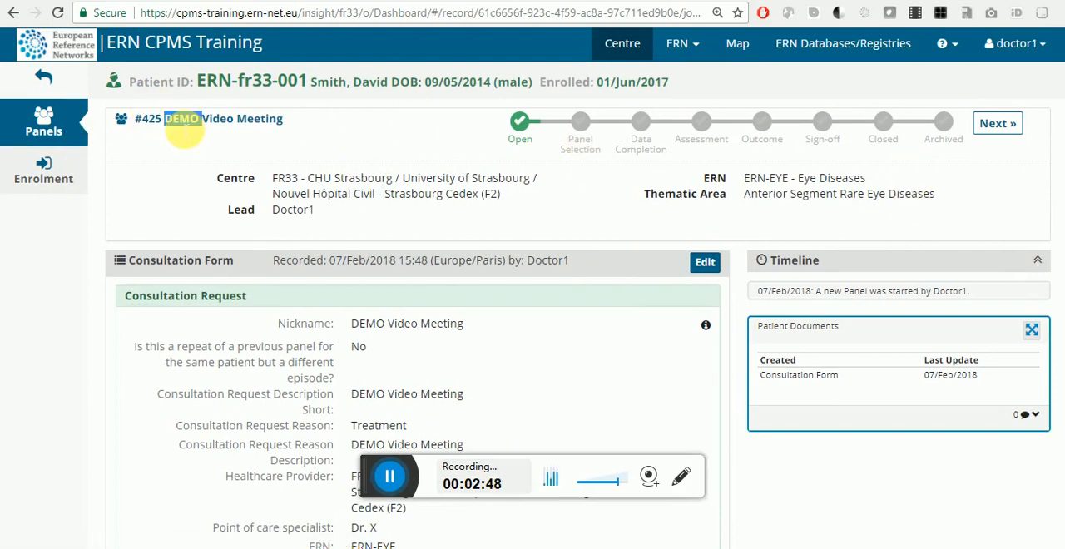
{"action": "left_click", "coordinate": [183, 129]}
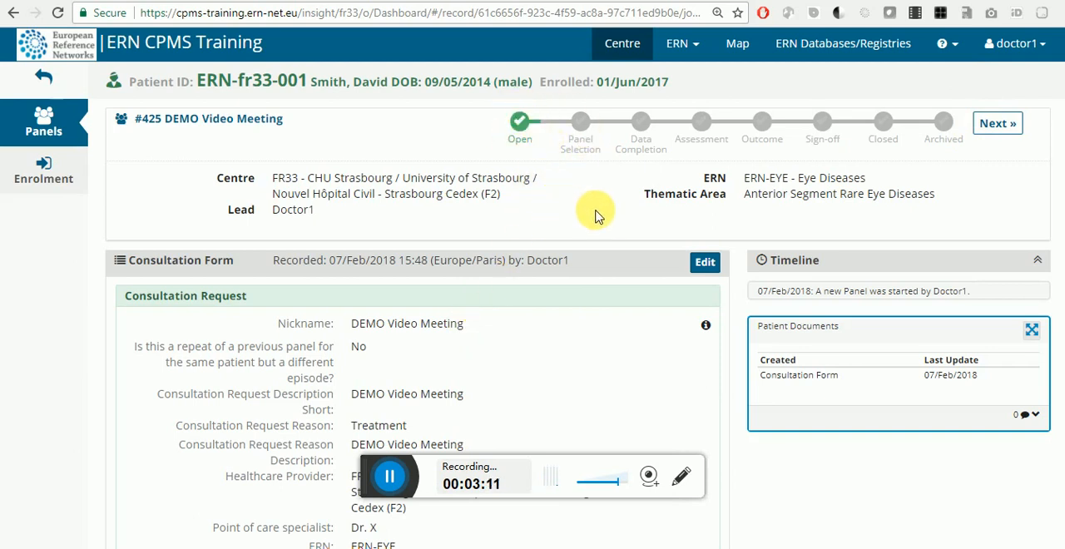
{"action": "scroll", "coordinate": [594, 216], "scroll_direction": "down", "scroll_amount": 1}
{"action": "scroll", "coordinate": [567, 217], "scroll_direction": "down", "scroll_amount": 2}
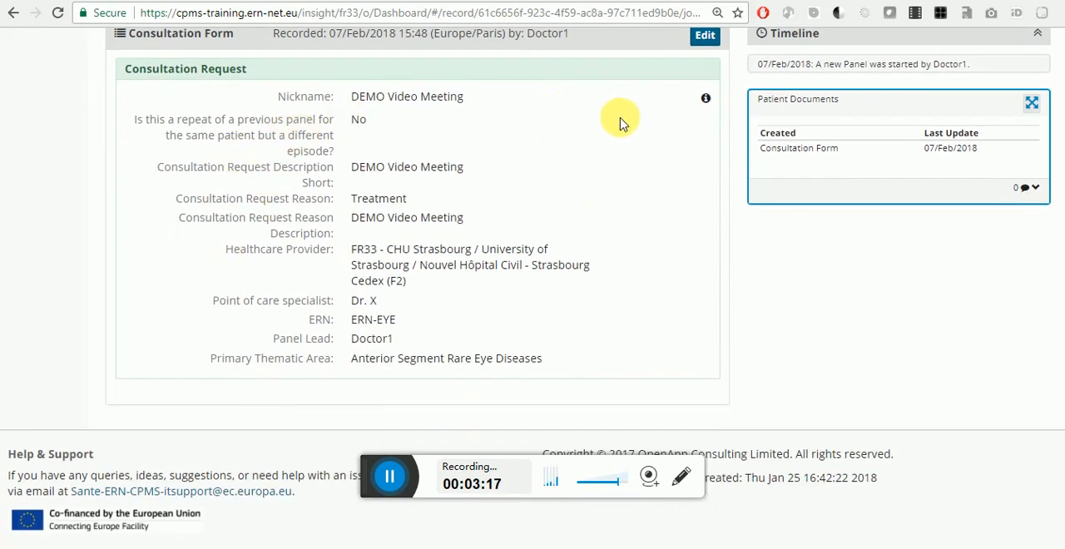
Step: Advance the DEMO Video Meeting panel to the Panel Selection stage and confirm the transition
{"action": "scroll", "coordinate": [622, 120], "scroll_direction": "up", "scroll_amount": 3}
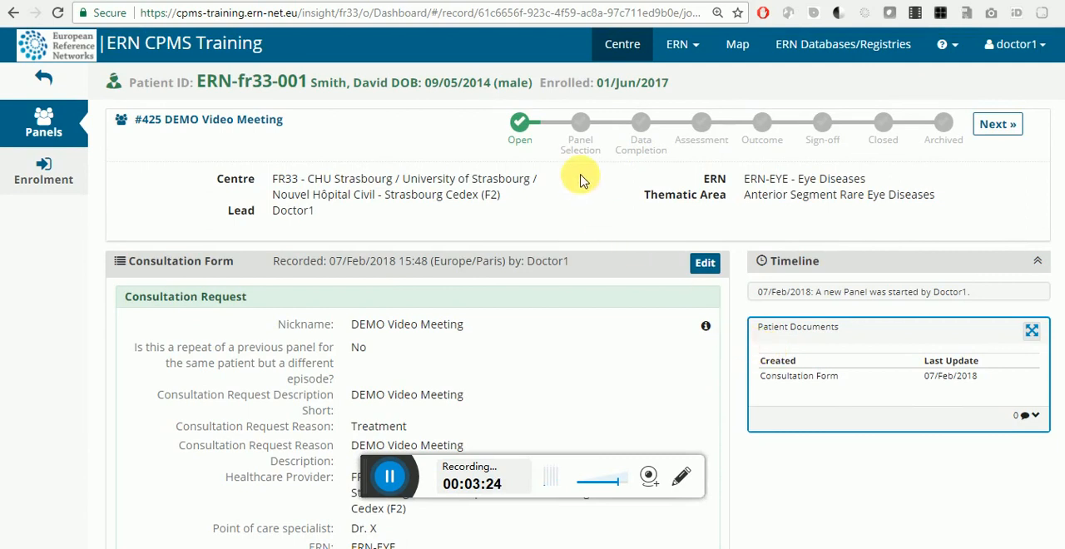
{"action": "left_click", "coordinate": [991, 133]}
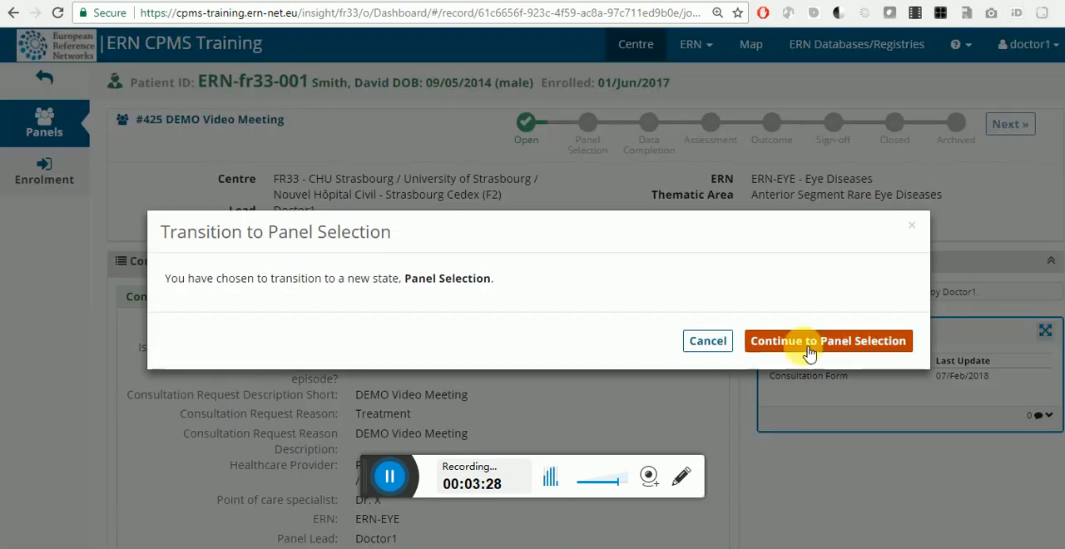
{"action": "left_click", "coordinate": [808, 342]}
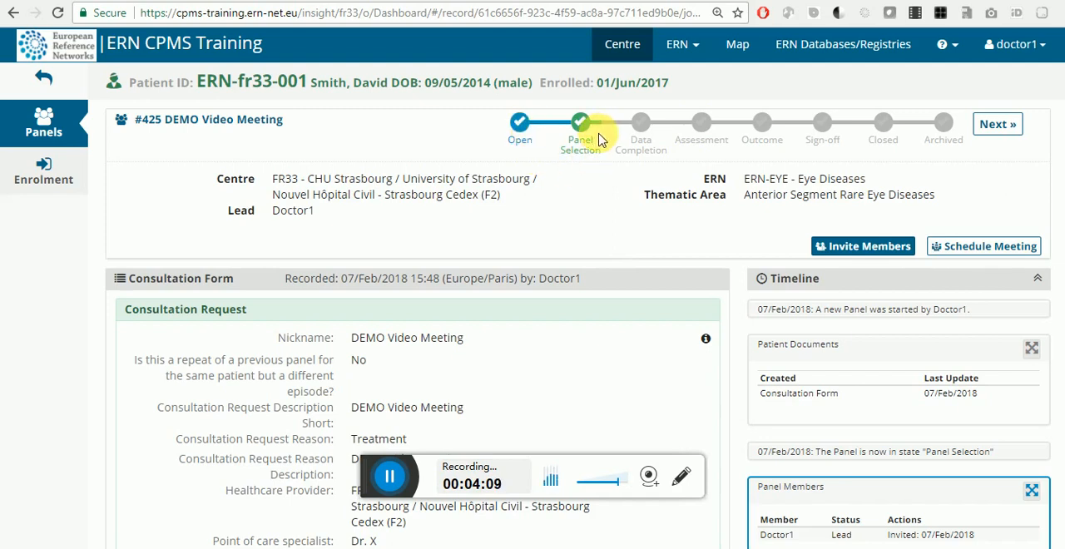
Step: Advance the DEMO Video Meeting panel through Data Completion to the Assessment stage, continuing without additional panel members
{"action": "left_click", "coordinate": [996, 124]}
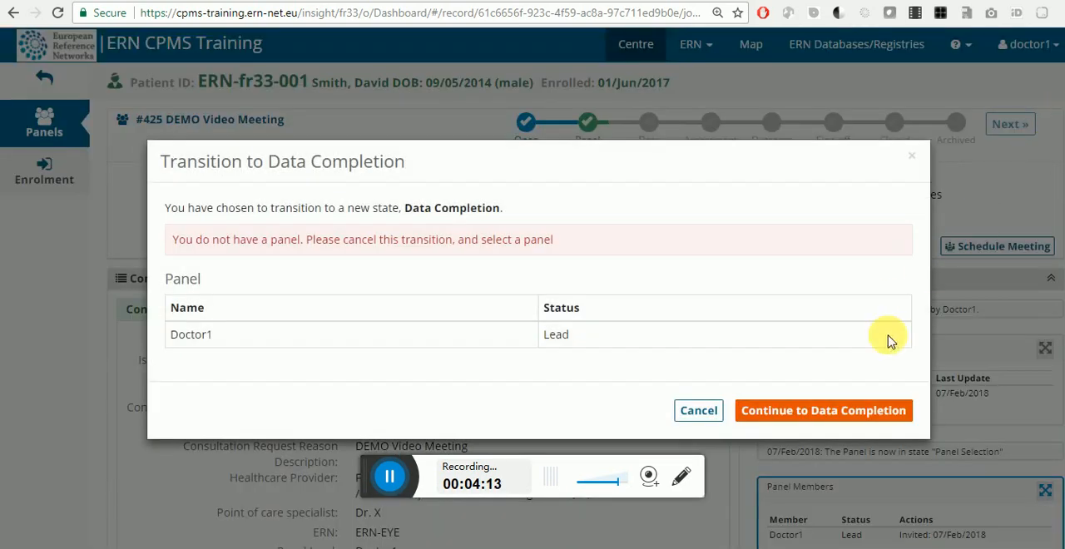
{"action": "left_click", "coordinate": [867, 420]}
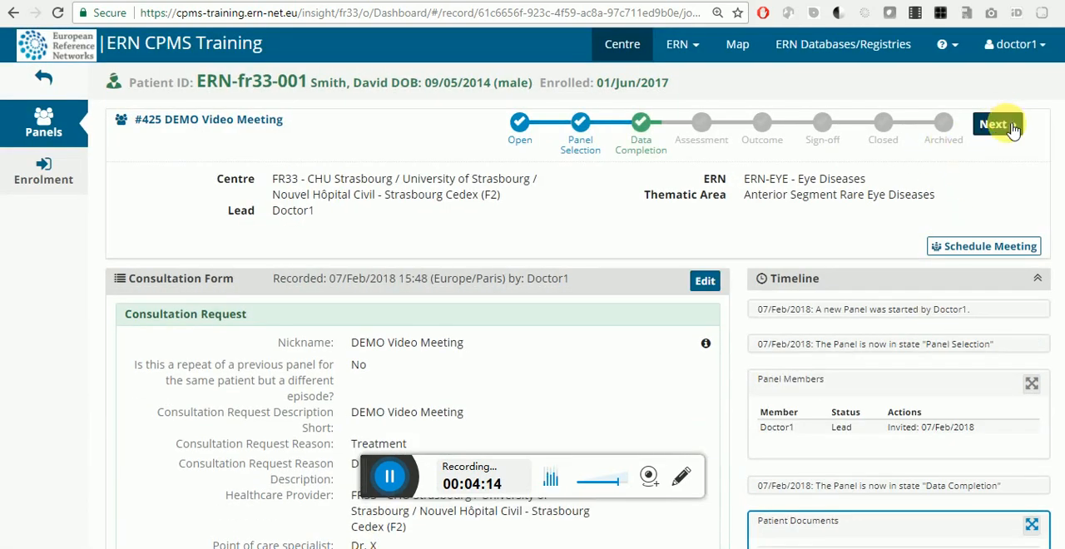
{"action": "left_click", "coordinate": [1011, 127]}
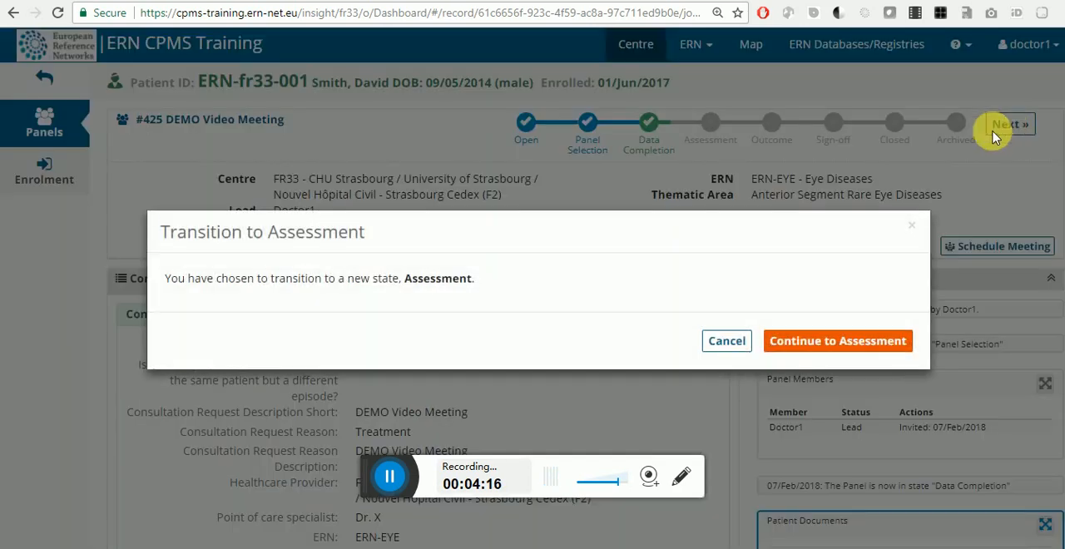
{"action": "left_click", "coordinate": [820, 347]}
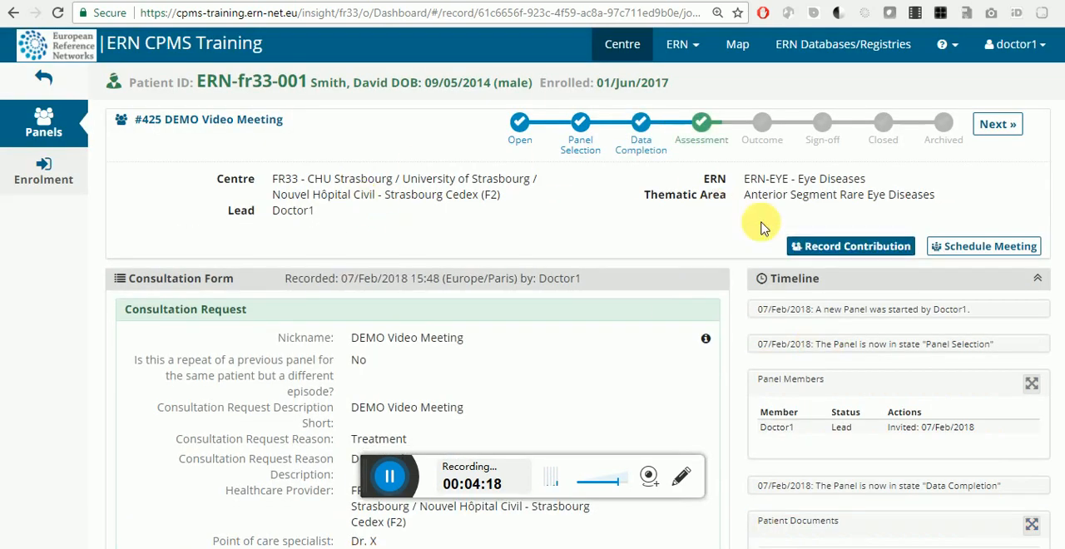
Step: Start scheduling a meeting for the panel with the title "DEMO Webinar" and the description "Description"
{"action": "scroll", "coordinate": [758, 223], "scroll_direction": "down", "scroll_amount": 1}
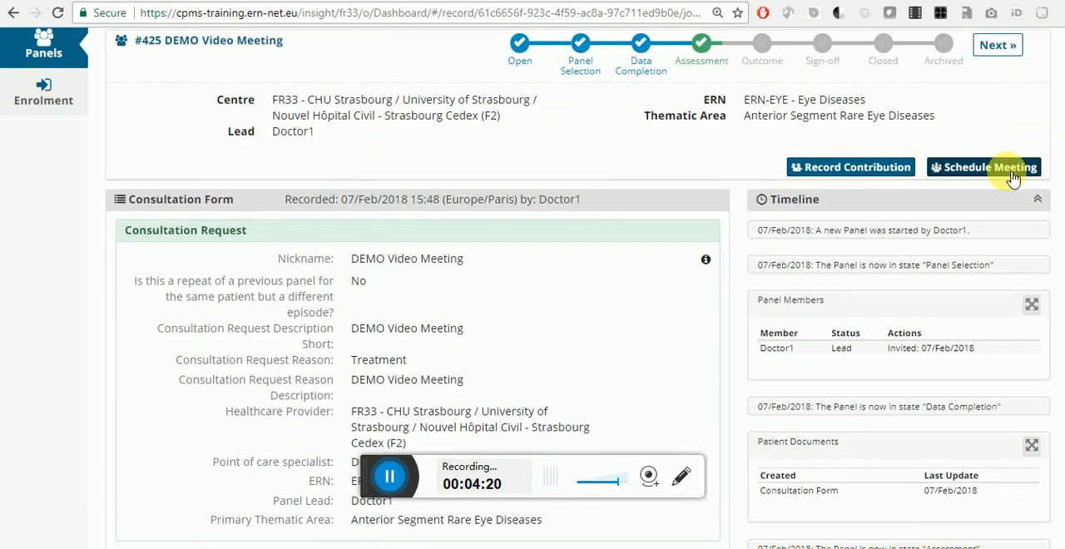
{"action": "left_click", "coordinate": [1012, 174]}
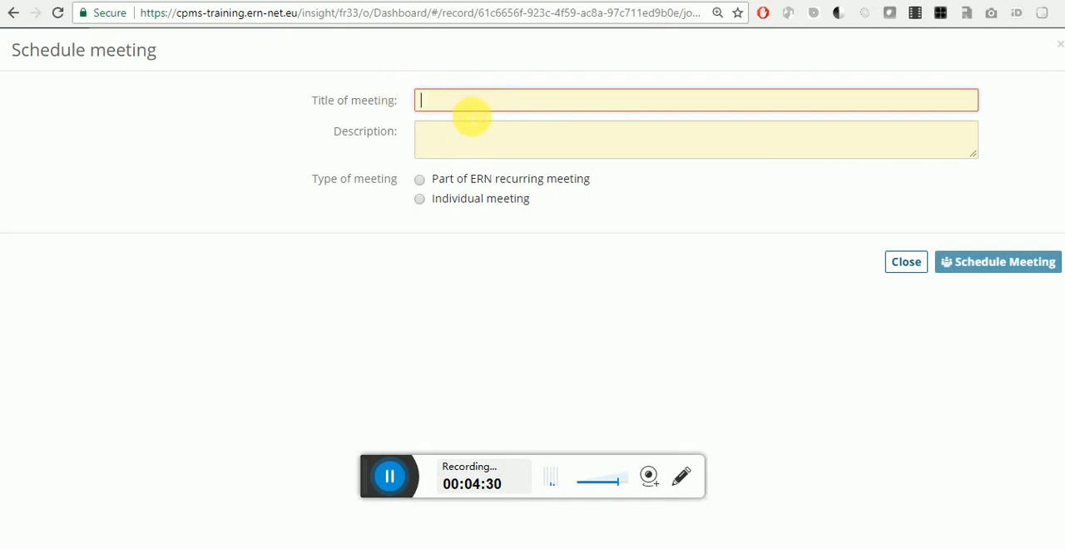
{"action": "type", "text": "DEMO Webinar"}
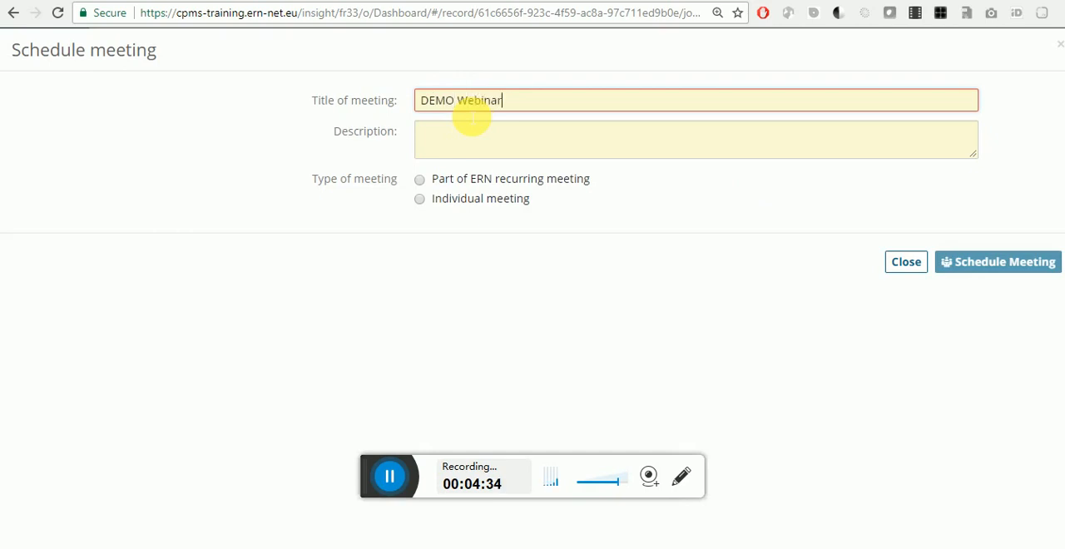
{"action": "left_click", "coordinate": [477, 138]}
{"action": "type", "text": "Desc"}
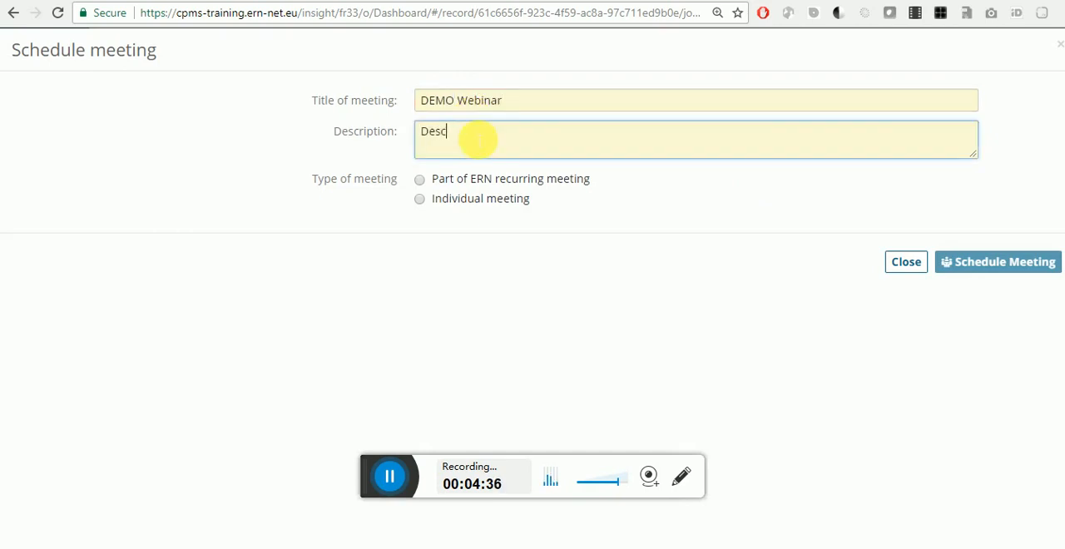
{"action": "type", "text": "ription"}
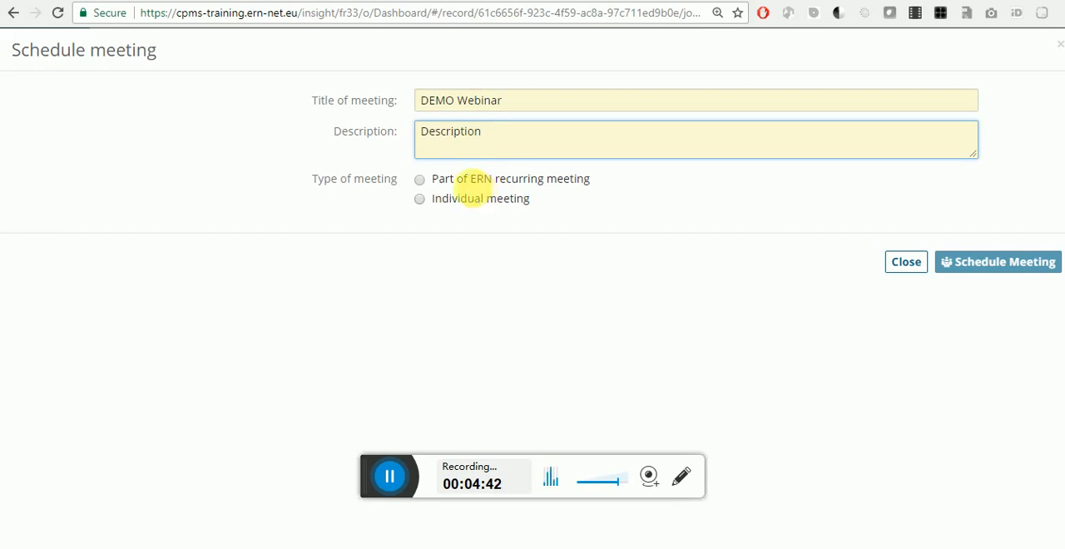
Step: Examine the dates and time slots offered by the ERN recurring meetings, including Liver, MONTHLY, ERN EYE, GENTURIS, HTAD and ITHACA
{"action": "left_click", "coordinate": [464, 180]}
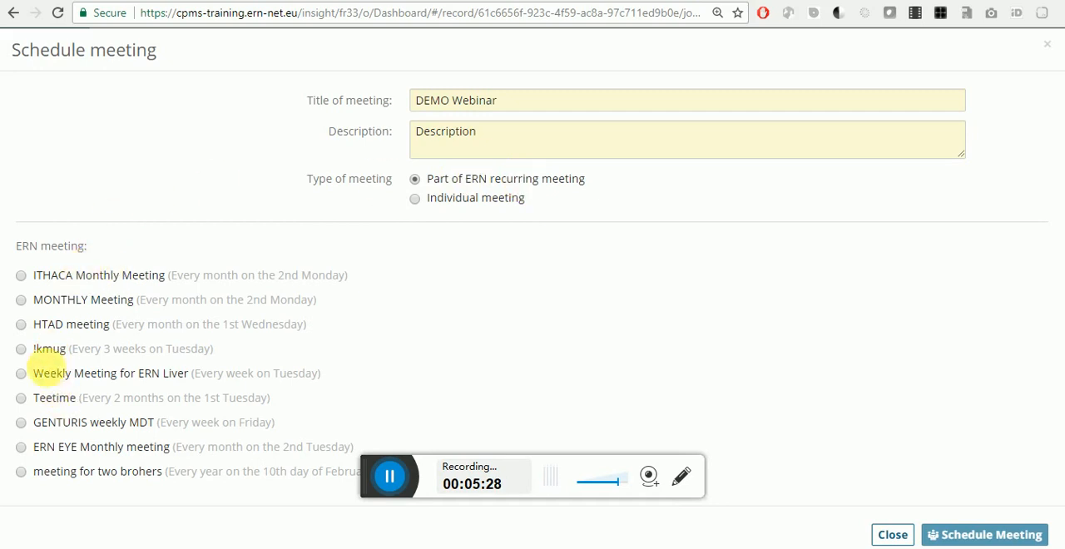
{"action": "left_click", "coordinate": [53, 378]}
{"action": "scroll", "coordinate": [238, 340], "scroll_direction": "down", "scroll_amount": 1}
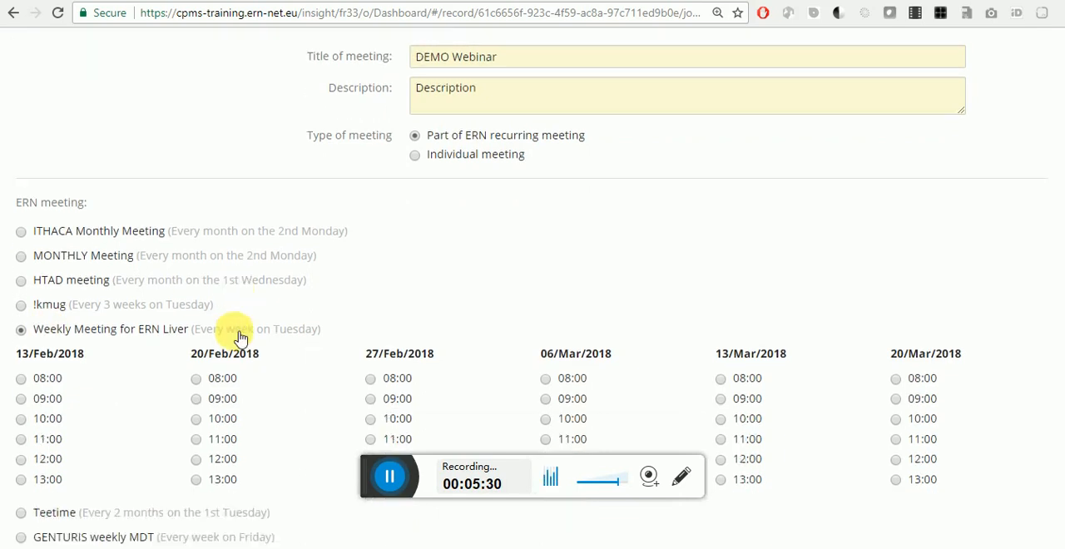
{"action": "left_click", "coordinate": [98, 218]}
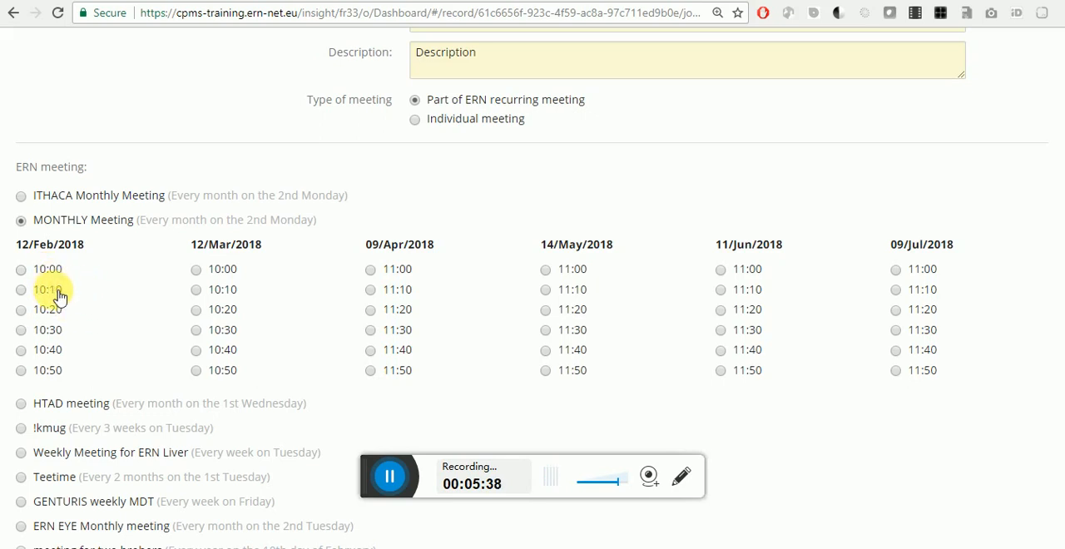
{"action": "scroll", "coordinate": [51, 287], "scroll_direction": "down", "scroll_amount": 1}
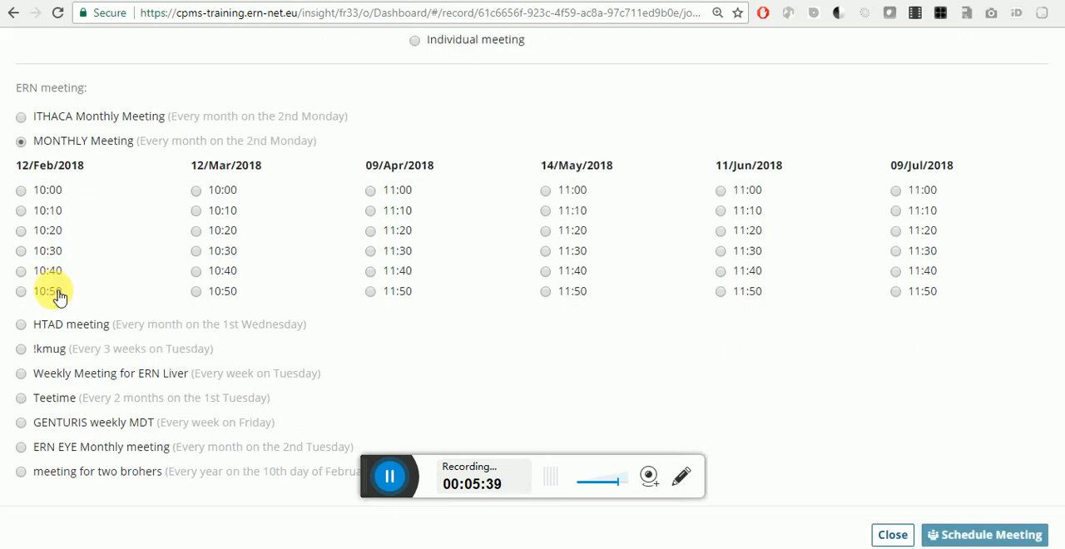
{"action": "left_click", "coordinate": [95, 447]}
{"action": "scroll", "coordinate": [260, 301], "scroll_direction": "down", "scroll_amount": 1}
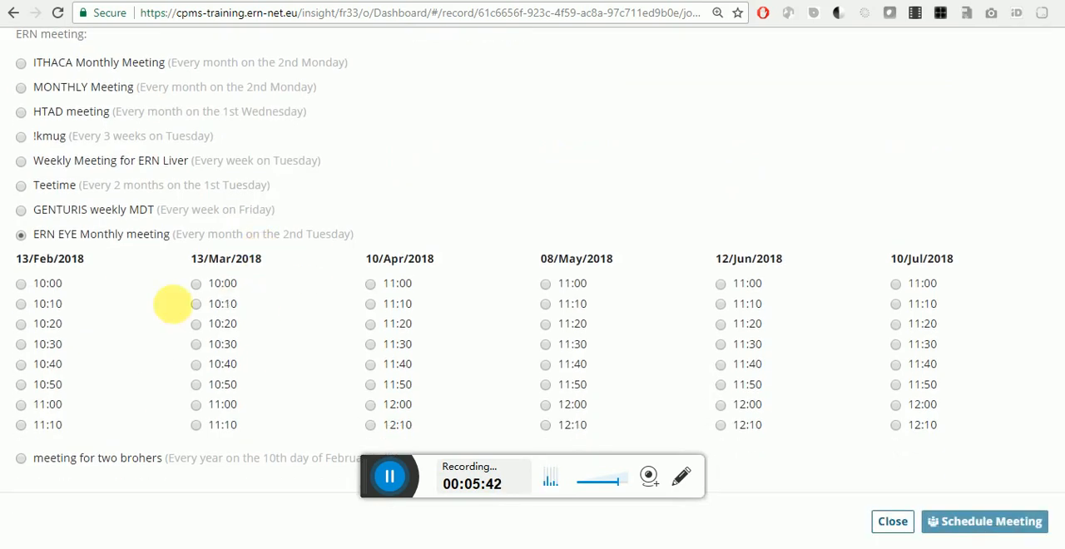
{"action": "left_click", "coordinate": [38, 218]}
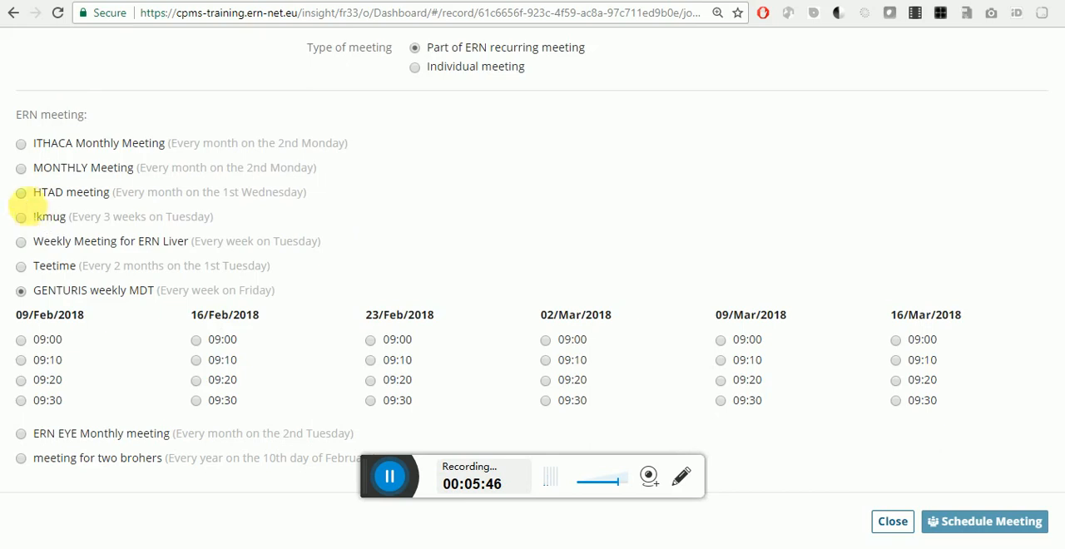
{"action": "left_click", "coordinate": [27, 194]}
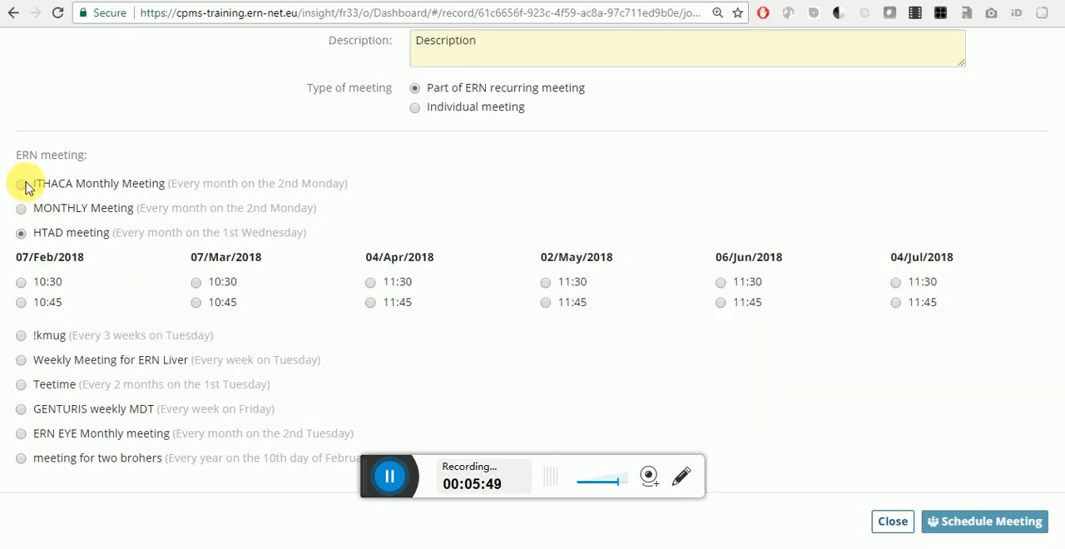
{"action": "left_click", "coordinate": [21, 183]}
{"action": "scroll", "coordinate": [731, 316], "scroll_direction": "up", "scroll_amount": 1}
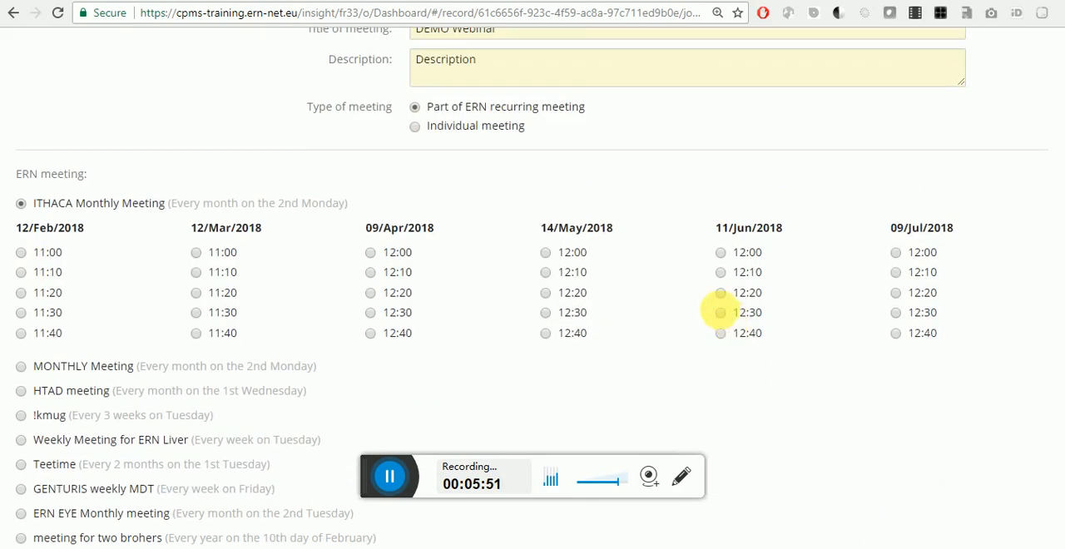
Step: Schedule DEMO Webinar as an individual meeting on 07/Feb/2018 at 16:00 for 10 minutes, and close its details
{"action": "left_click", "coordinate": [439, 129]}
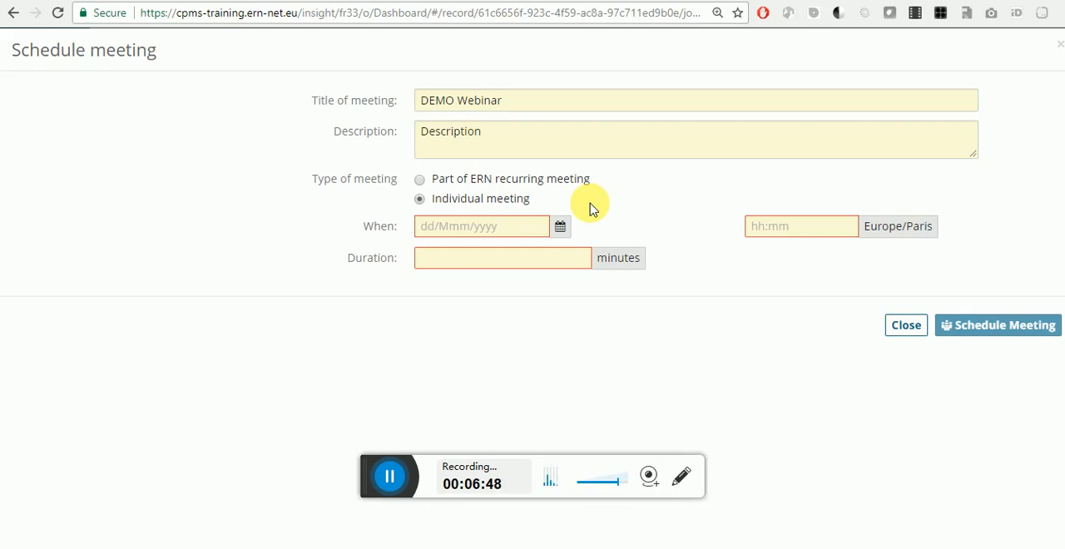
{"action": "left_click", "coordinate": [560, 237]}
{"action": "left_click", "coordinate": [483, 297]}
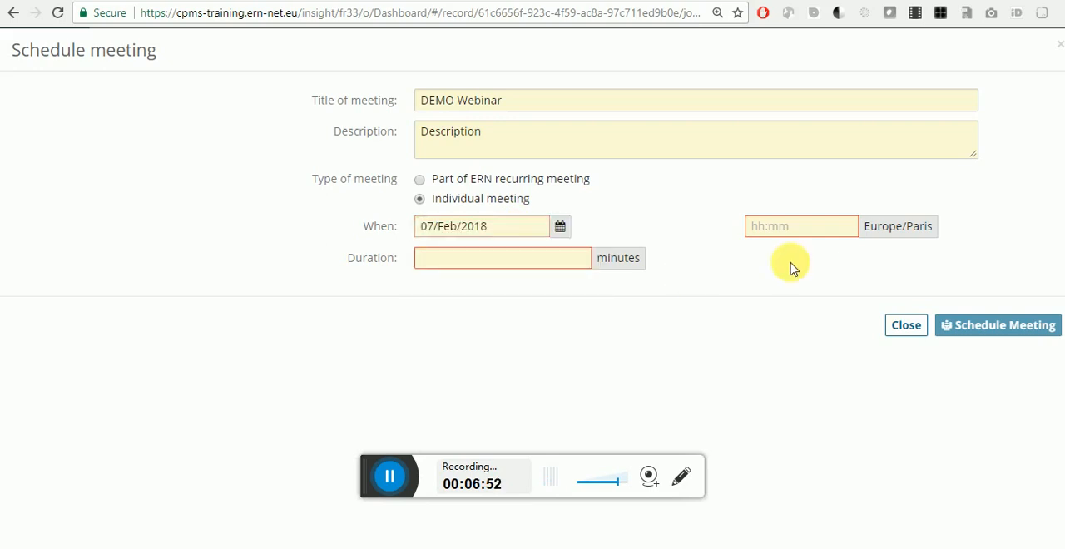
{"action": "left_click", "coordinate": [797, 235]}
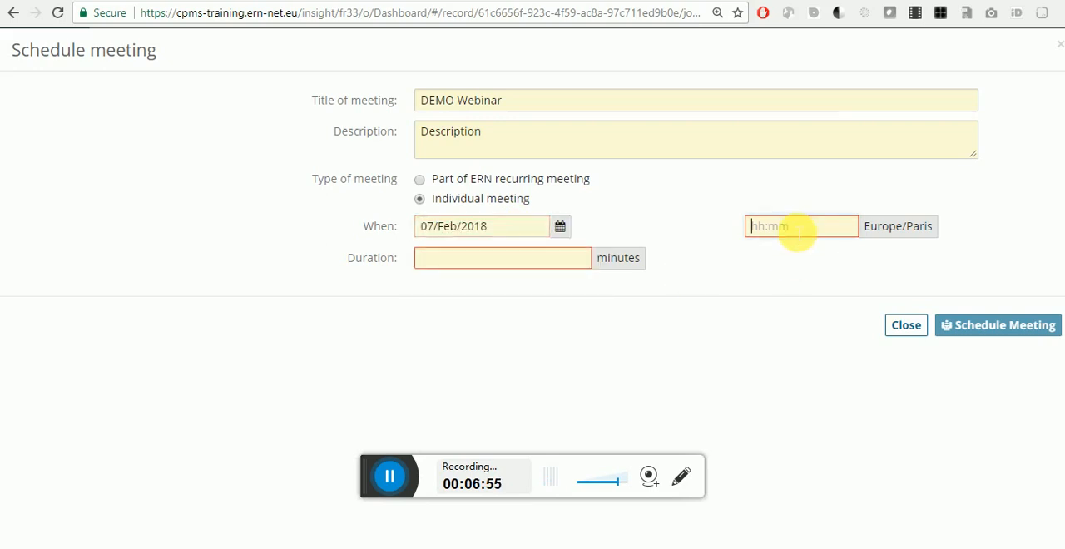
{"action": "type", "text": "16:00"}
{"action": "left_click", "coordinate": [524, 262]}
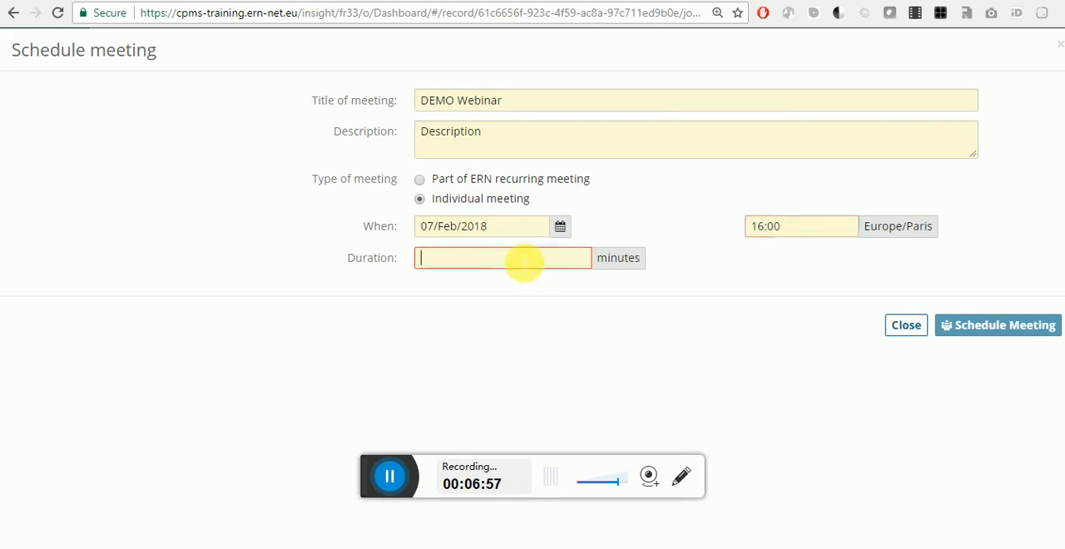
{"action": "type", "text": "10"}
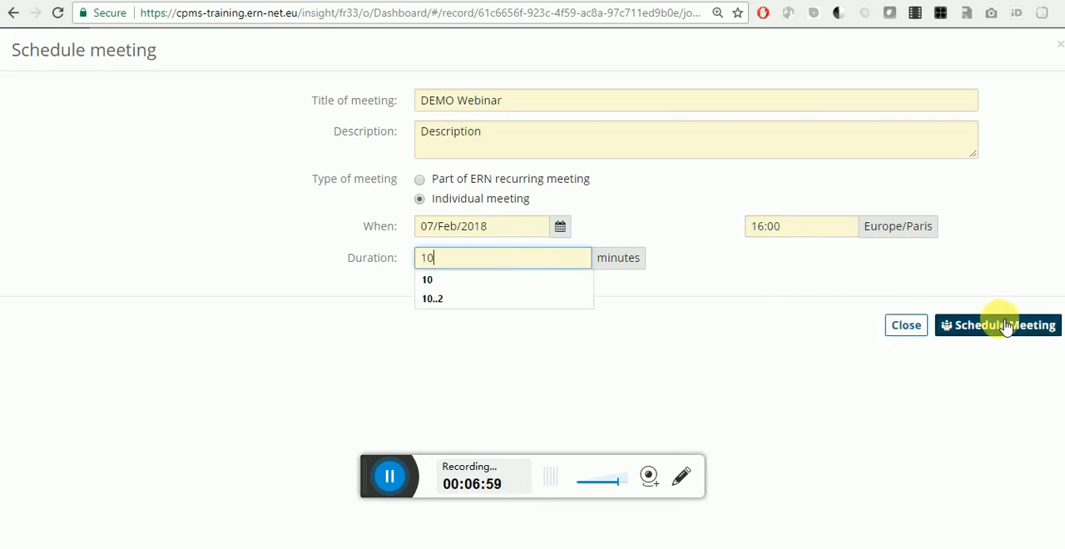
{"action": "left_click", "coordinate": [1006, 326]}
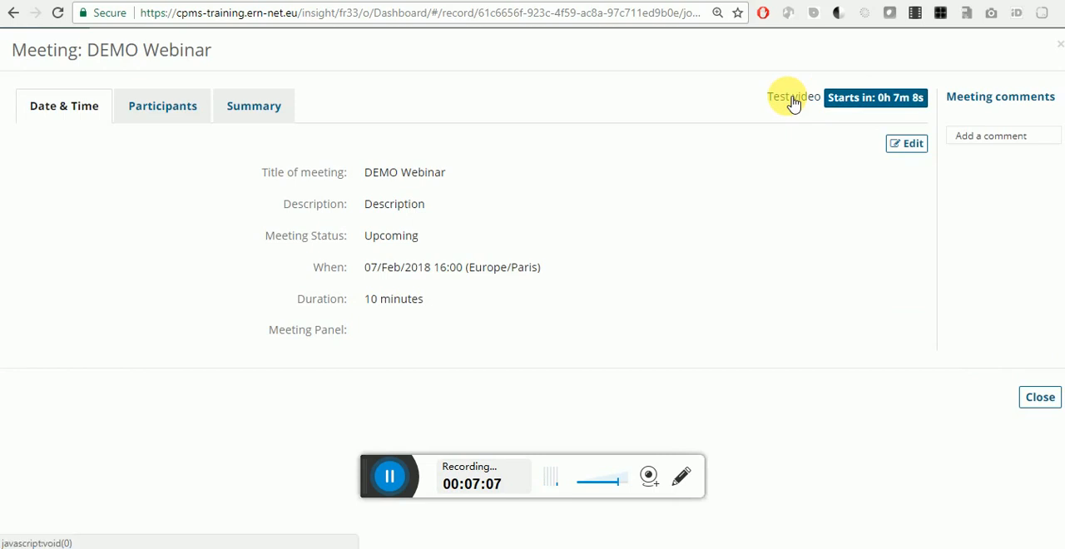
{"action": "left_click", "coordinate": [1031, 391]}
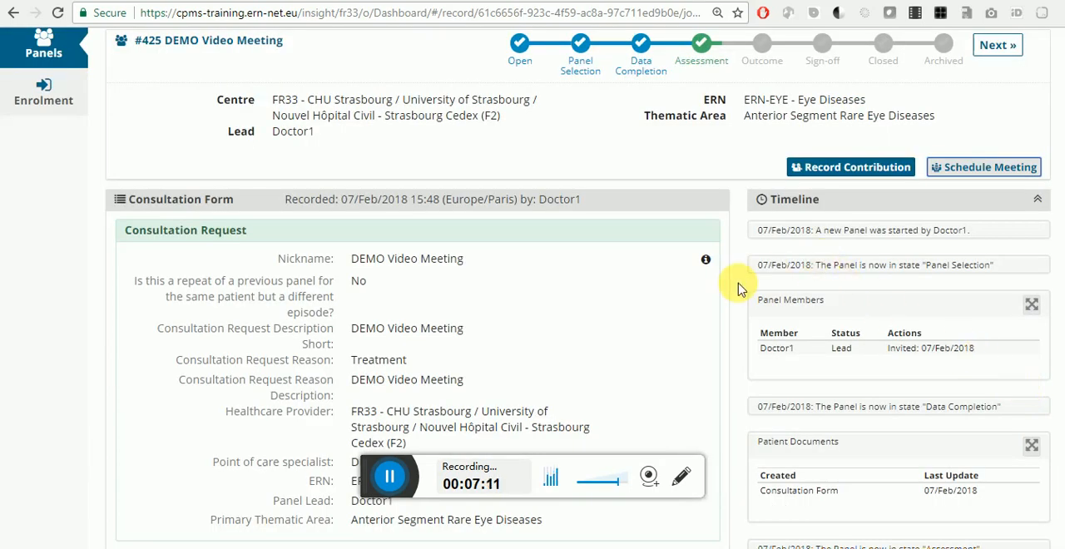
Step: Run the video test for the DEMO Webinar meeting from the panel timeline, and dismiss the test result
{"action": "scroll", "coordinate": [739, 290], "scroll_direction": "down", "scroll_amount": 3}
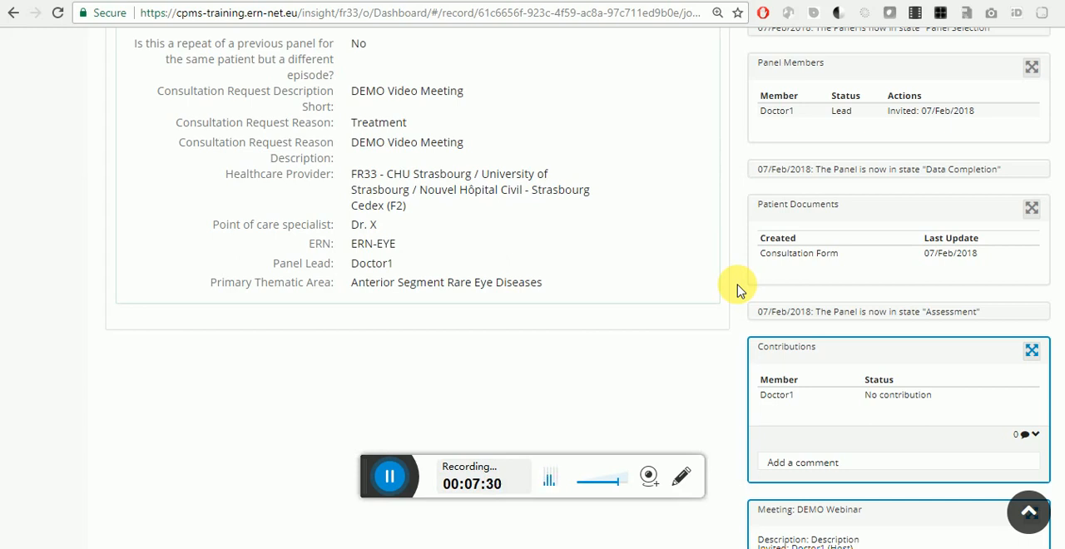
{"action": "scroll", "coordinate": [796, 183], "scroll_direction": "up", "scroll_amount": 5}
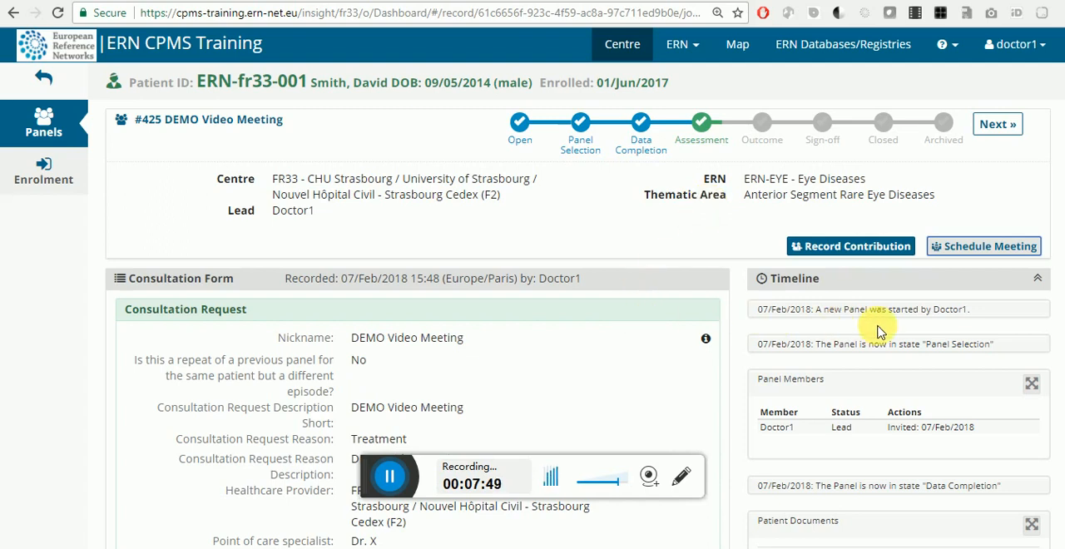
{"action": "scroll", "coordinate": [879, 333], "scroll_direction": "down", "scroll_amount": 4}
{"action": "scroll", "coordinate": [879, 333], "scroll_direction": "down", "scroll_amount": 3}
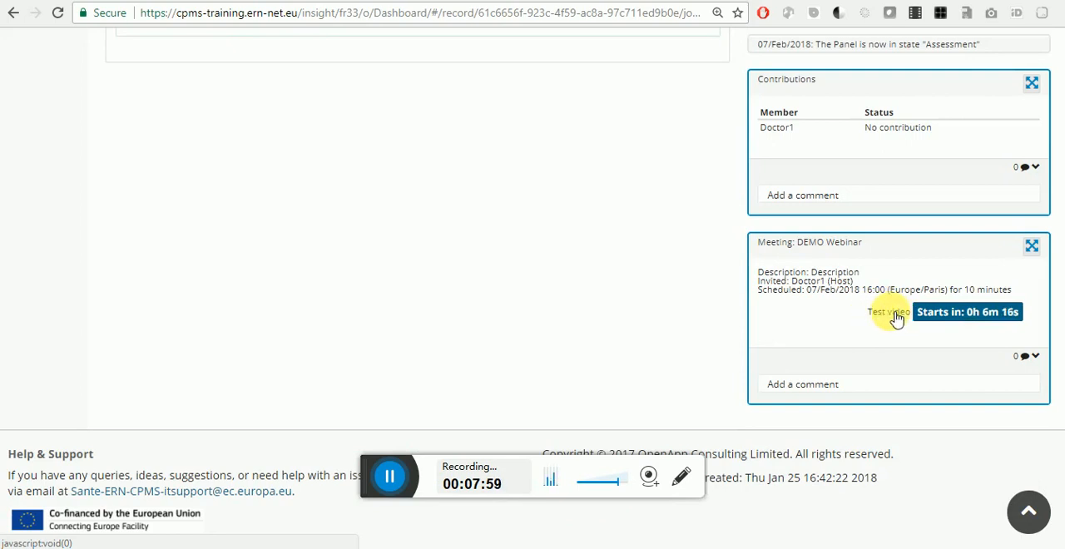
{"action": "left_click", "coordinate": [895, 319]}
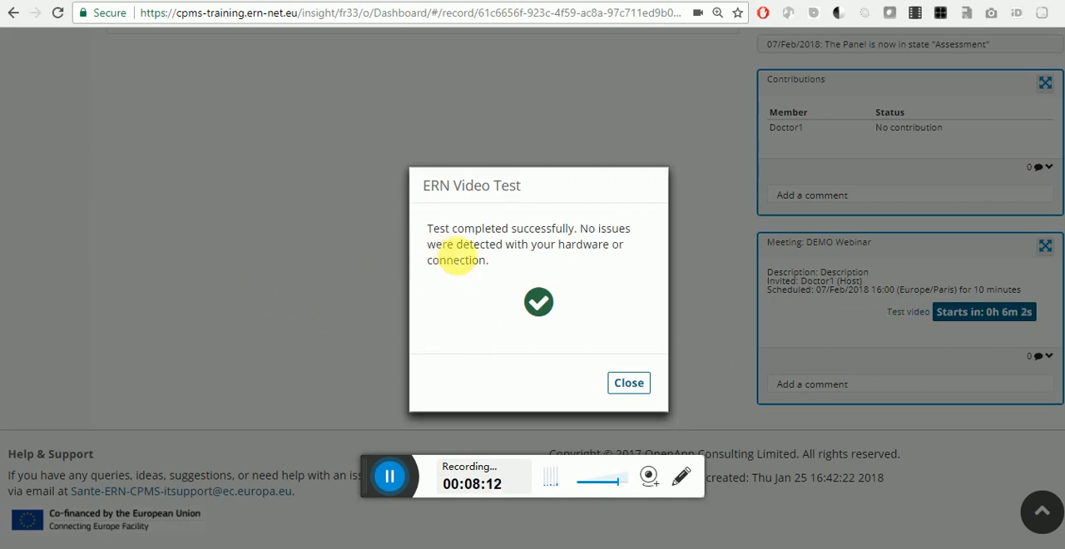
{"action": "key", "text": "XF86MonBrightnessUp"}
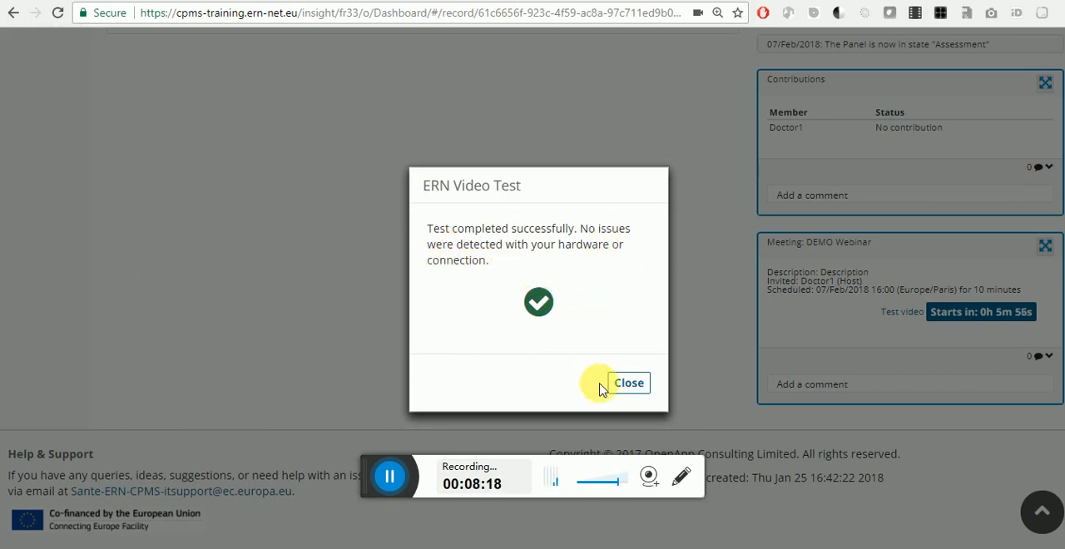
{"action": "left_click", "coordinate": [637, 386]}
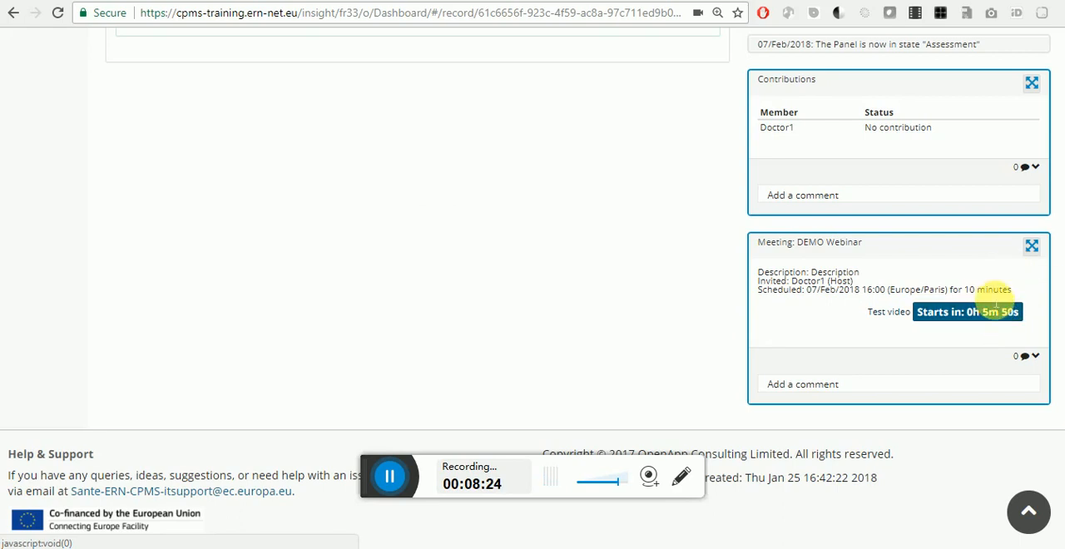
Step: Open the participants of the DEMO Webinar meeting from the panel timeline and start looking up a person to invite
{"action": "left_click", "coordinate": [1032, 248]}
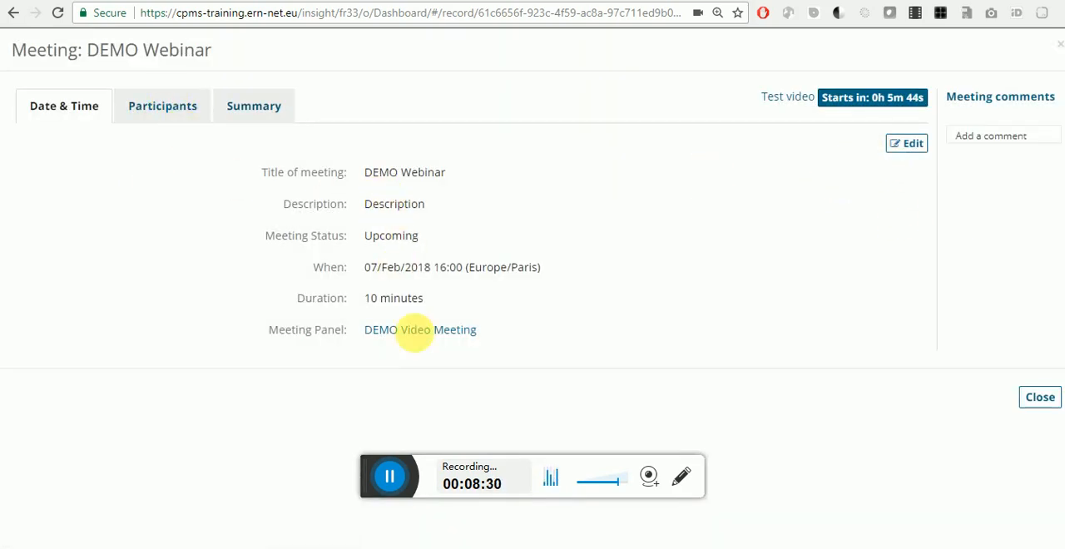
{"action": "left_click", "coordinate": [178, 111]}
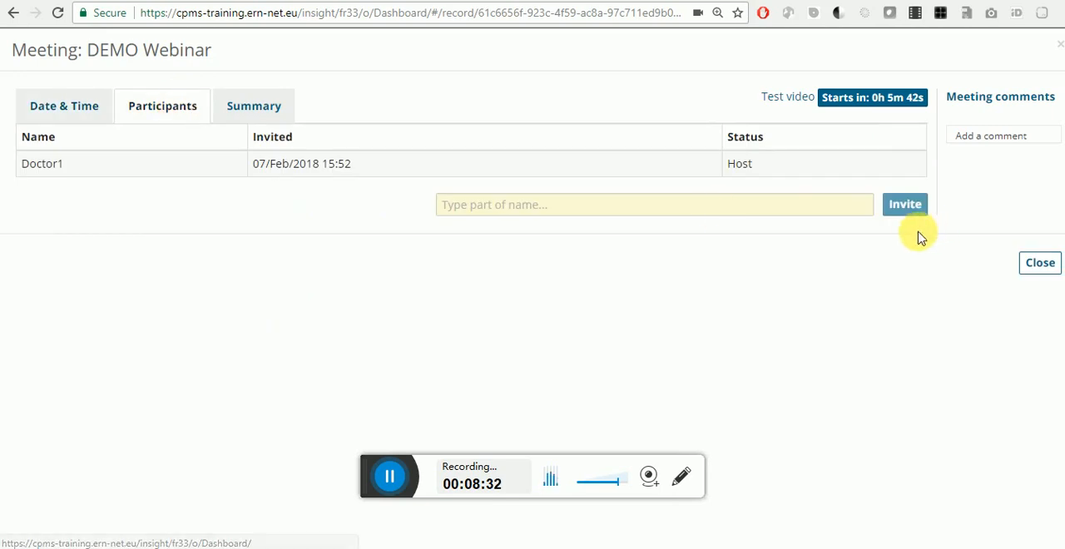
{"action": "left_click", "coordinate": [806, 208]}
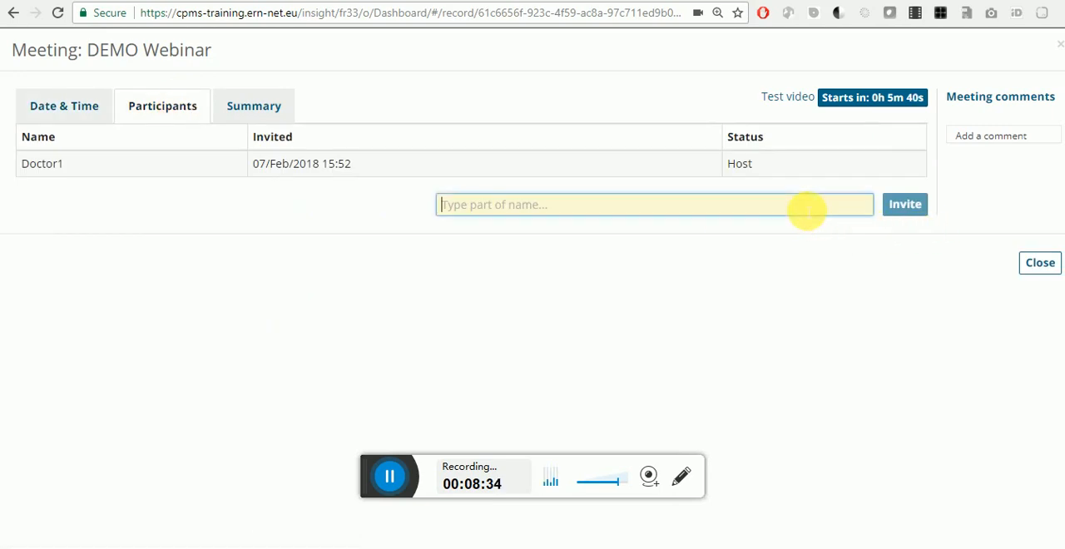
{"action": "type", "text": "doc"}
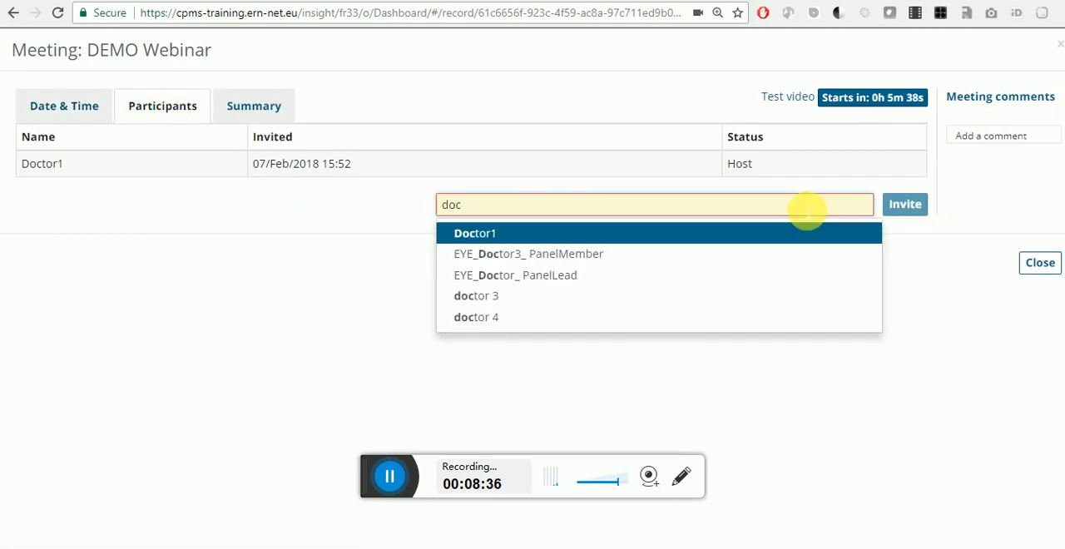
{"action": "key", "text": "Return"}
{"action": "type", "text": "doc"}
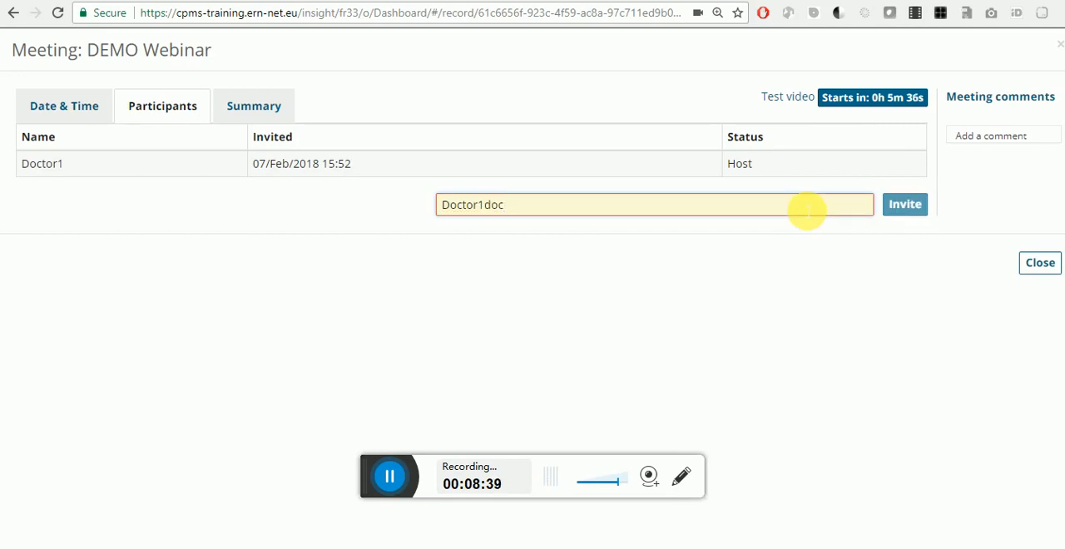
{"action": "left_click", "coordinate": [893, 204]}
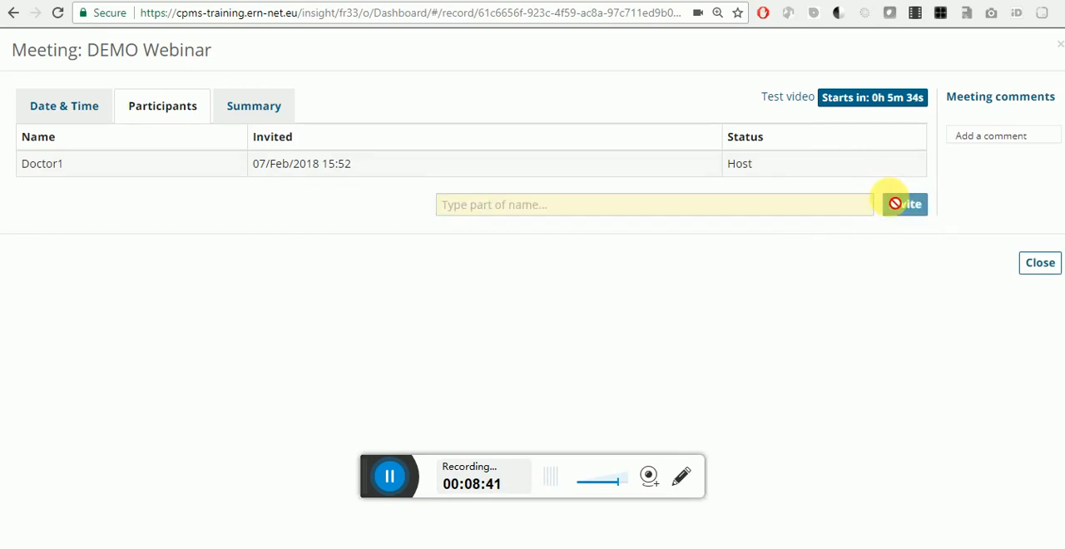
Step: Invite doctor 3 to the DEMO Webinar meeting and close the meeting details
{"action": "left_click", "coordinate": [841, 205]}
{"action": "type", "text": "d"}
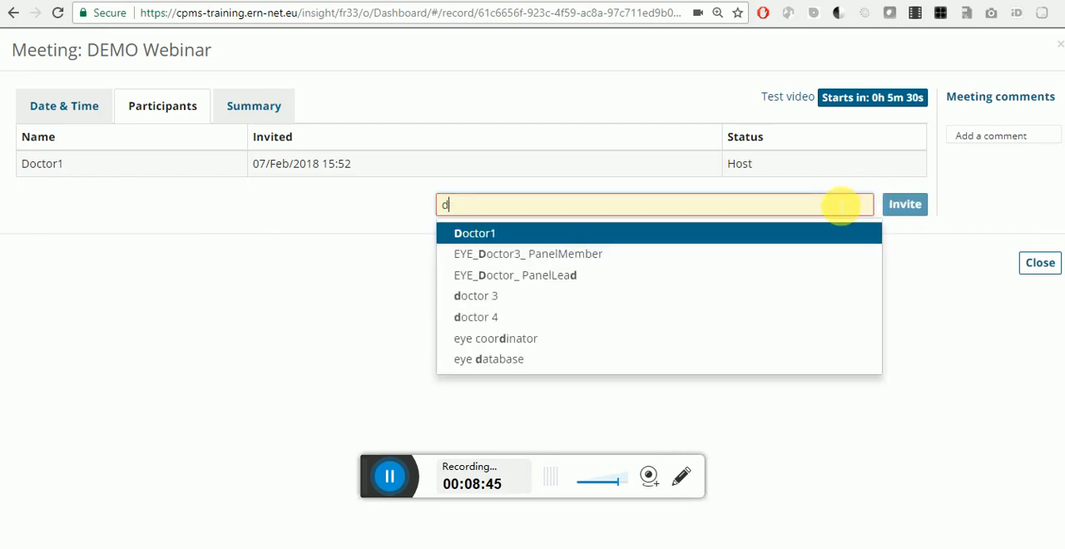
{"action": "left_click", "coordinate": [718, 295]}
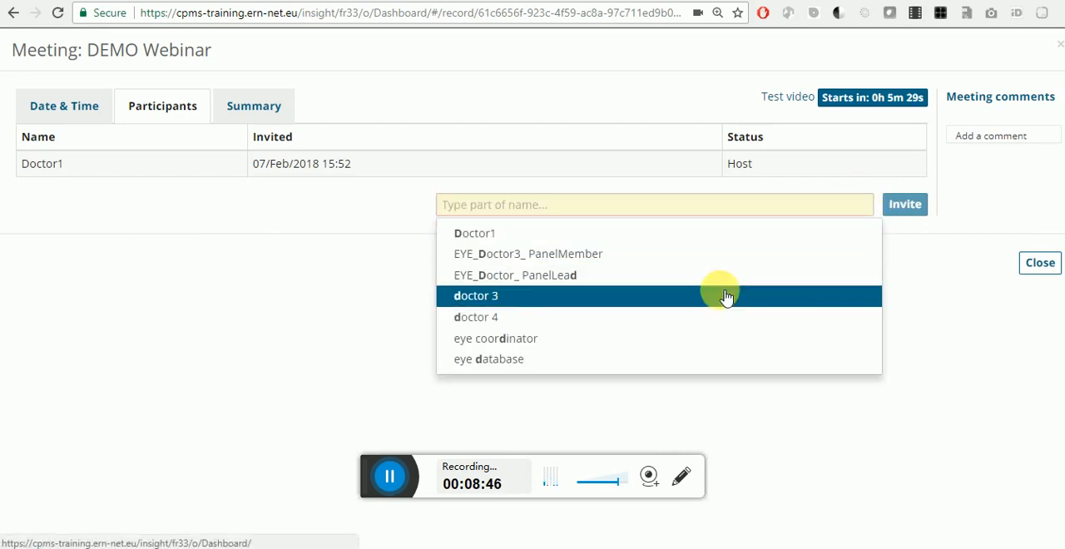
{"action": "left_click", "coordinate": [905, 204]}
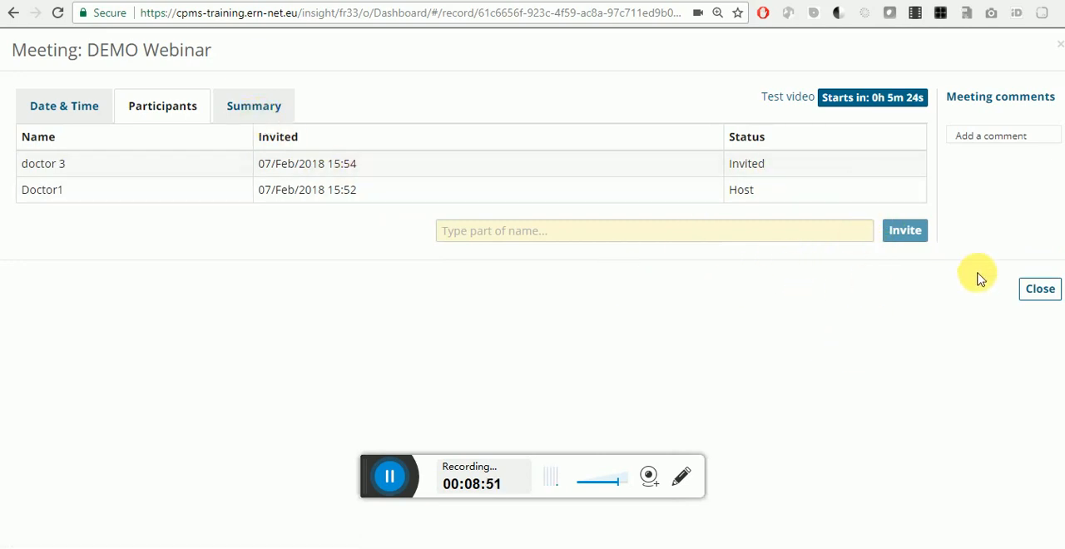
{"action": "left_click", "coordinate": [1037, 293]}
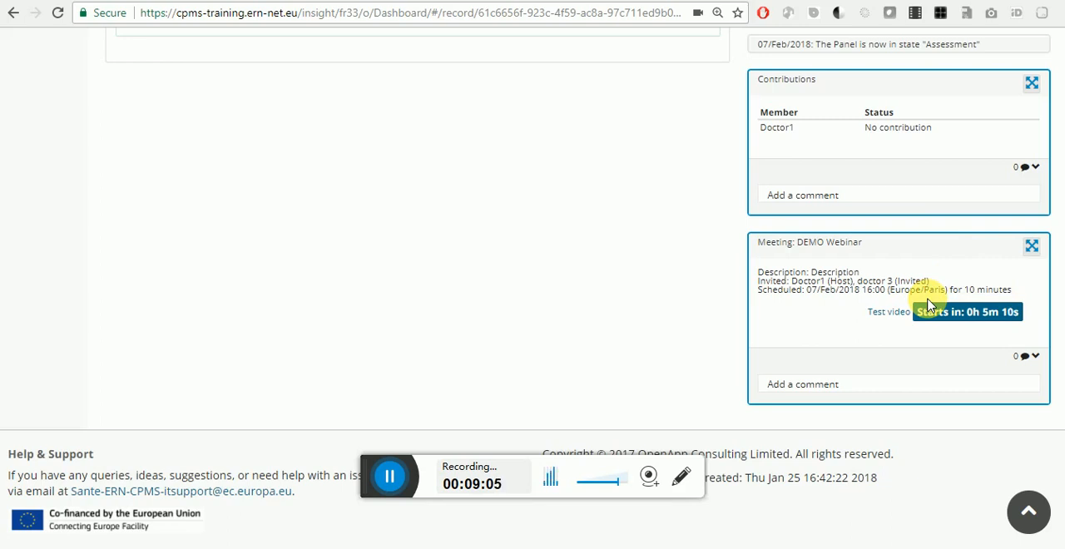
Step: Join the DEMO Webinar video meeting and move its video window to the opposite corner of the page
{"action": "left_click", "coordinate": [979, 324]}
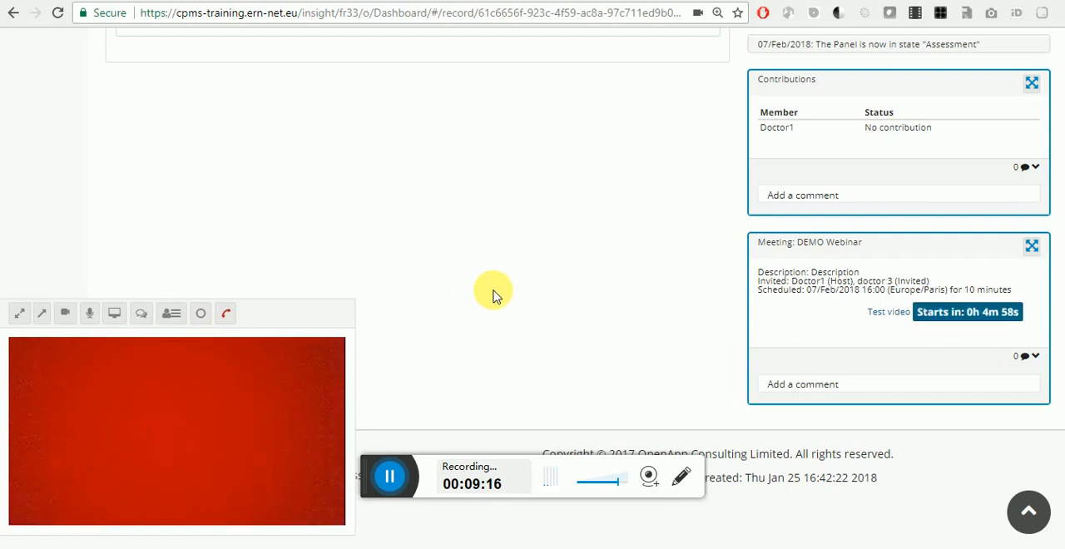
{"action": "scroll", "coordinate": [494, 295], "scroll_direction": "up", "scroll_amount": 4}
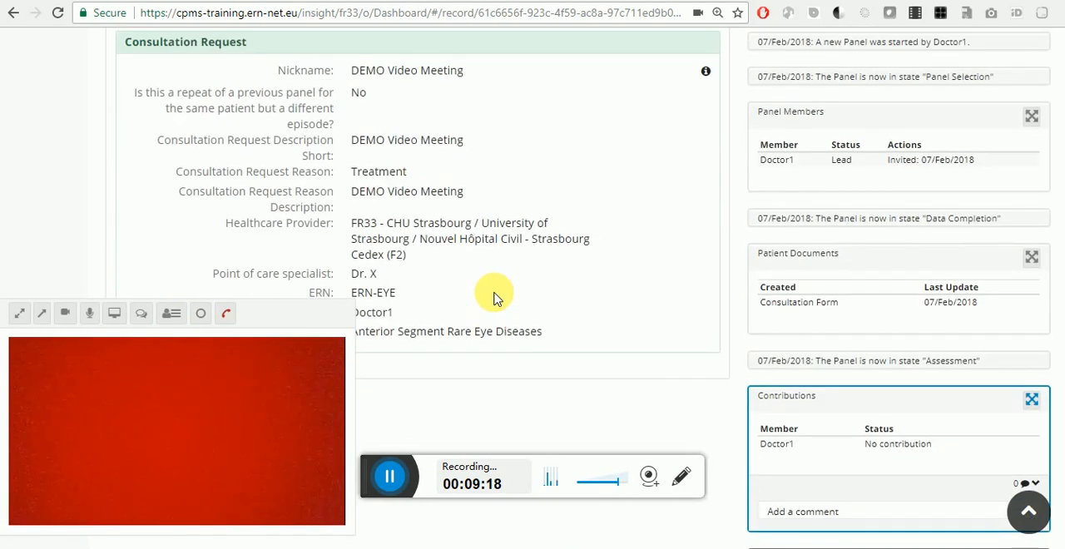
{"action": "scroll", "coordinate": [815, 139], "scroll_direction": "up", "scroll_amount": 3}
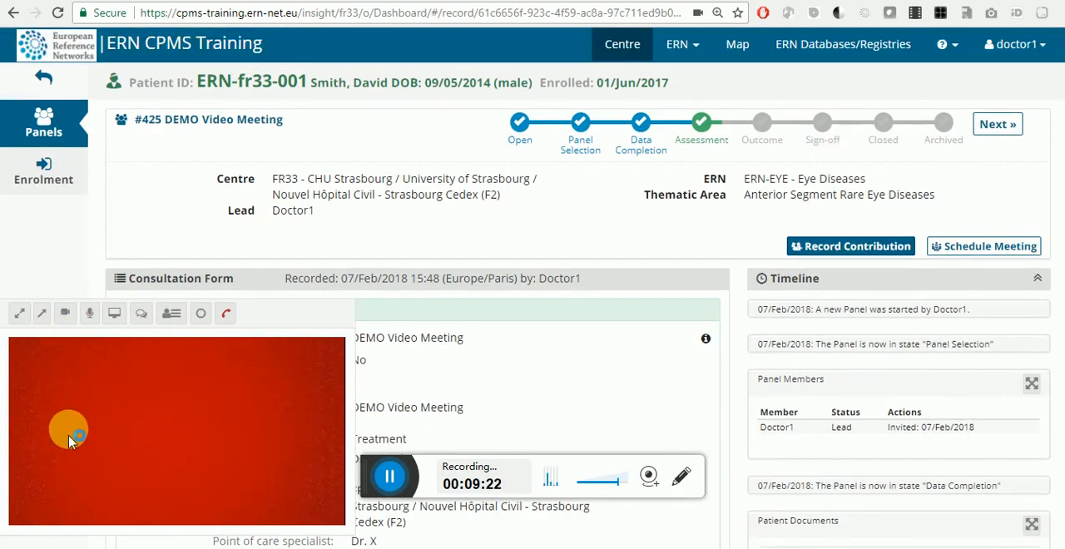
{"action": "left_click", "coordinate": [44, 323]}
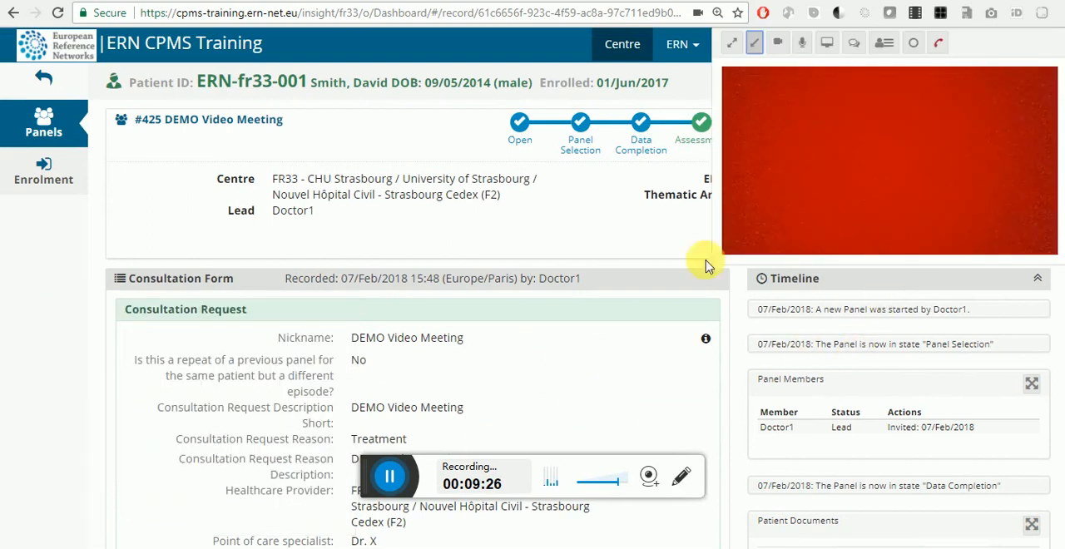
{"action": "scroll", "coordinate": [623, 336], "scroll_direction": "down", "scroll_amount": 4}
{"action": "scroll", "coordinate": [423, 211], "scroll_direction": "up", "scroll_amount": 3}
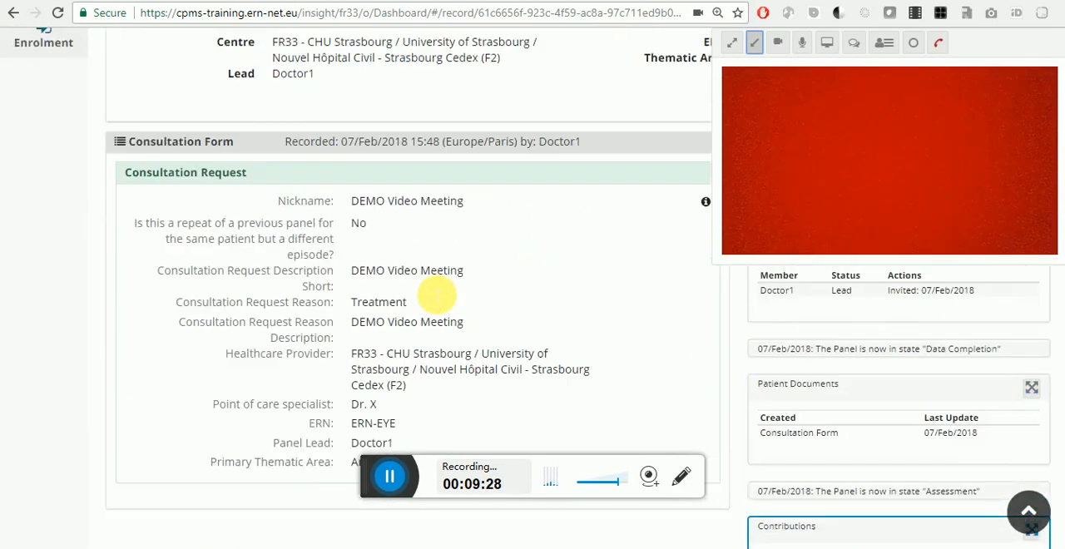
{"action": "scroll", "coordinate": [436, 294], "scroll_direction": "up", "scroll_amount": 1}
{"action": "scroll", "coordinate": [428, 287], "scroll_direction": "down", "scroll_amount": 1}
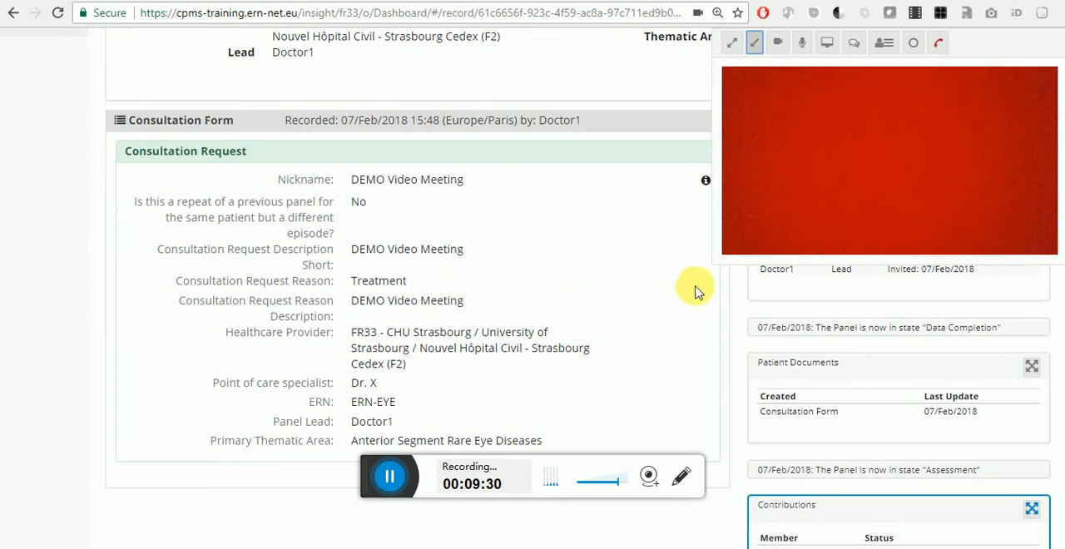
Step: Enlarge the video window to full size and send the message "chat" in the meeting chat
{"action": "left_click", "coordinate": [731, 45]}
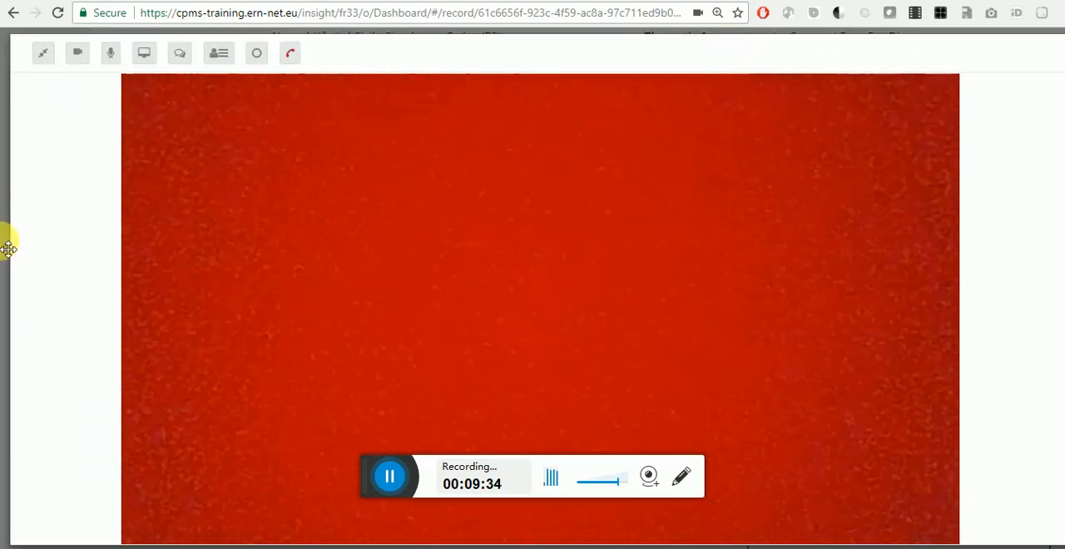
{"action": "left_click", "coordinate": [180, 53]}
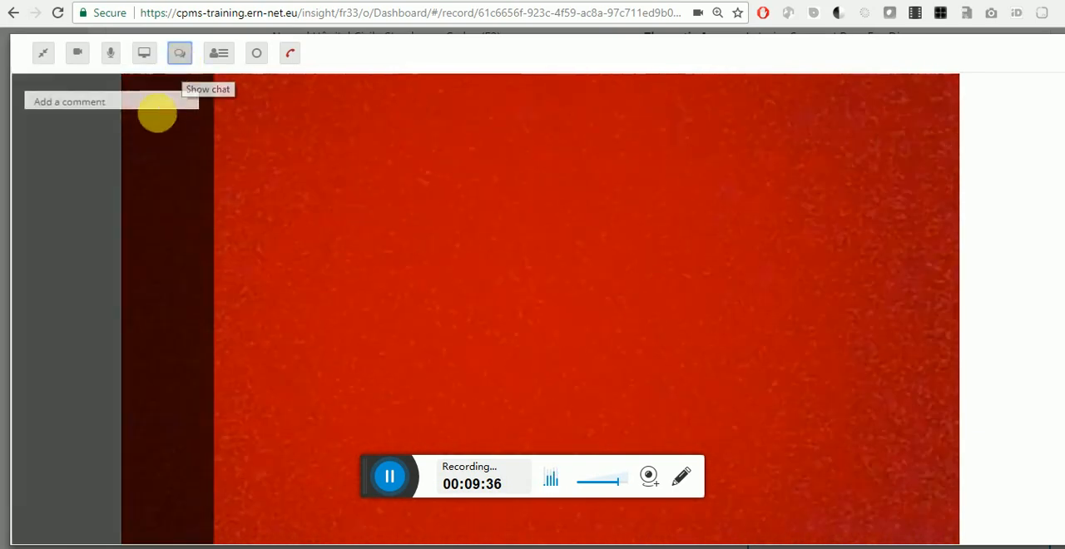
{"action": "left_click", "coordinate": [130, 104]}
{"action": "type", "text": "cjat"}
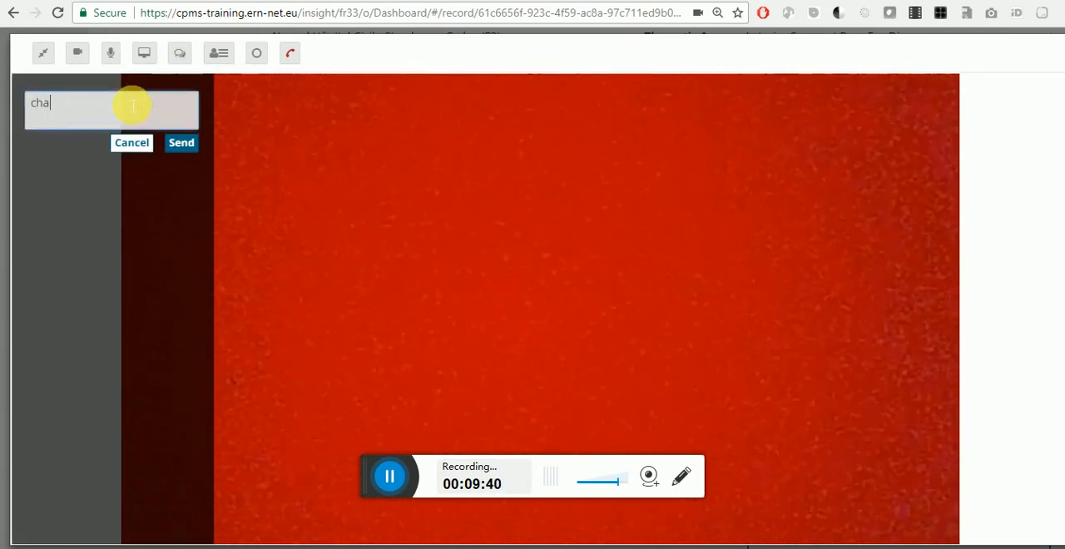
{"action": "type", "text": "t"}
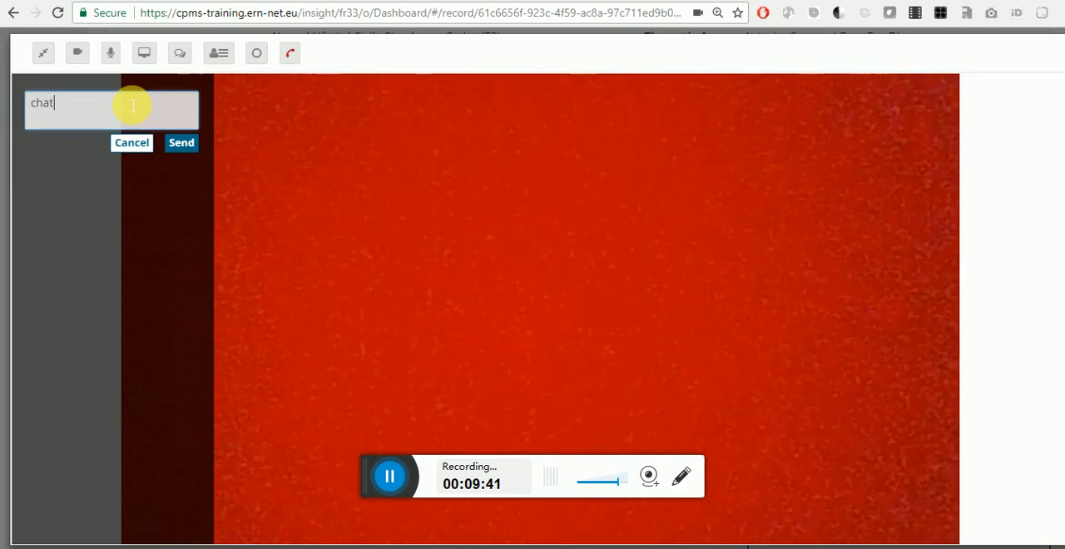
{"action": "left_click", "coordinate": [181, 145]}
Step: Show the list of connected users, and share the entire screen in the meeting before stopping the sharing
{"action": "left_click", "coordinate": [221, 57]}
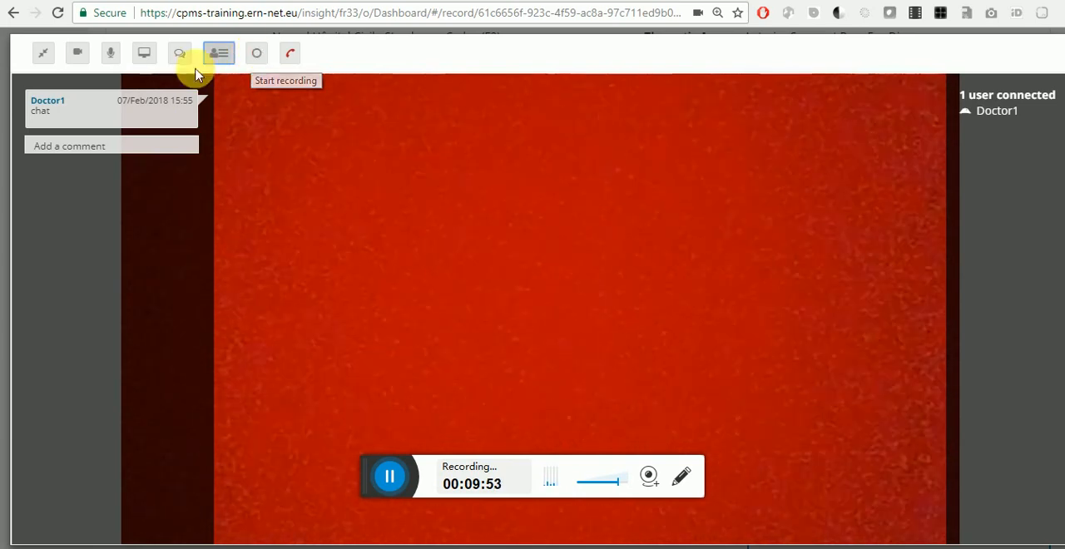
{"action": "left_click", "coordinate": [147, 55]}
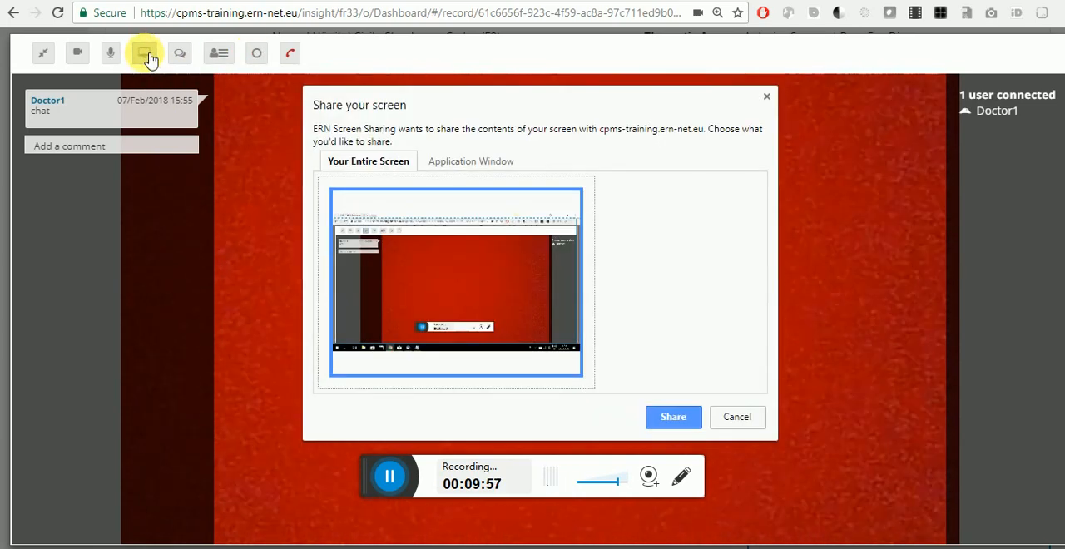
{"action": "left_click", "coordinate": [682, 417]}
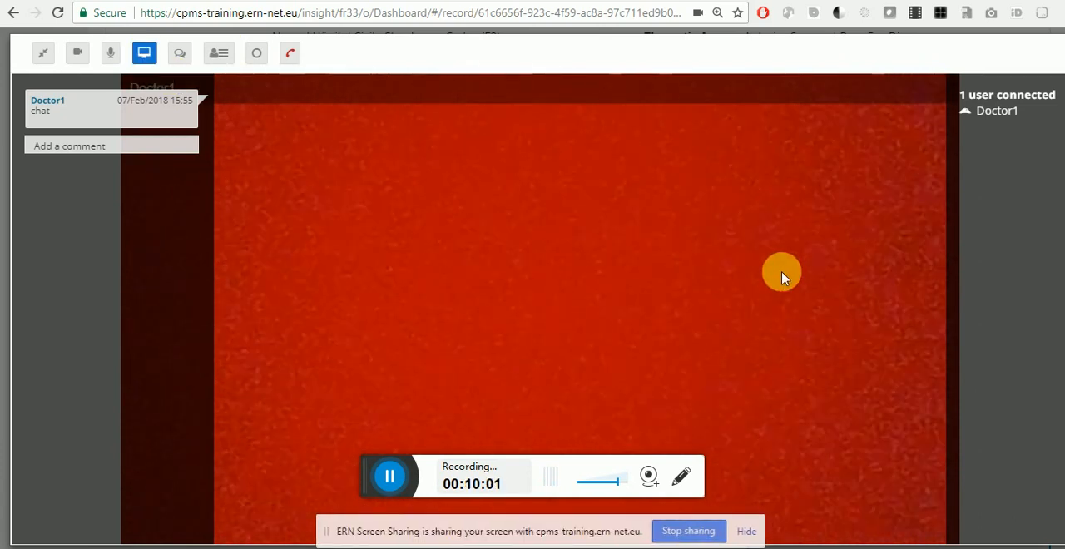
{"action": "left_click", "coordinate": [147, 56]}
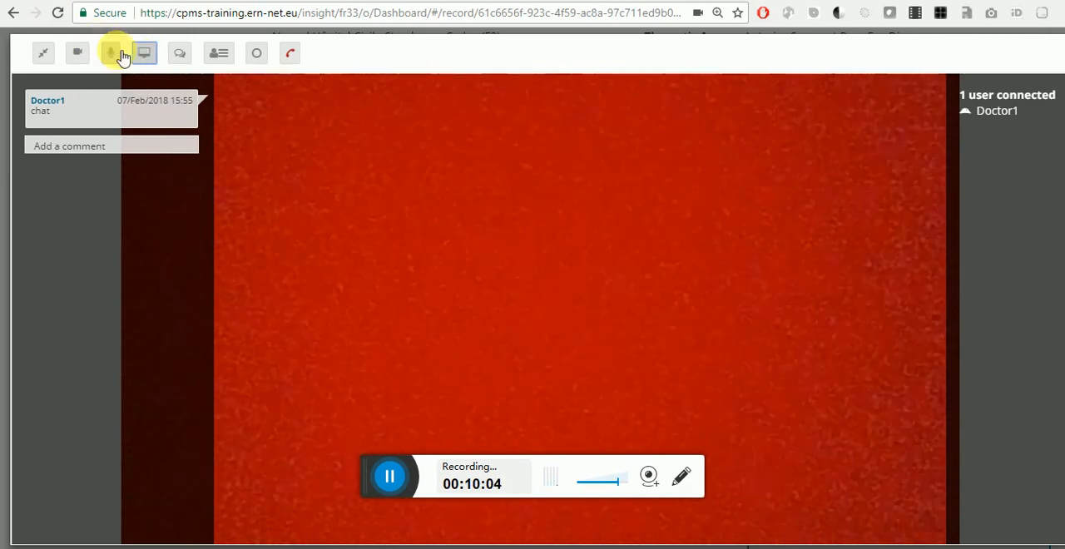
Step: Toggle the microphone and turn off the camera in the video meeting, and hang up the call
{"action": "left_click", "coordinate": [119, 57]}
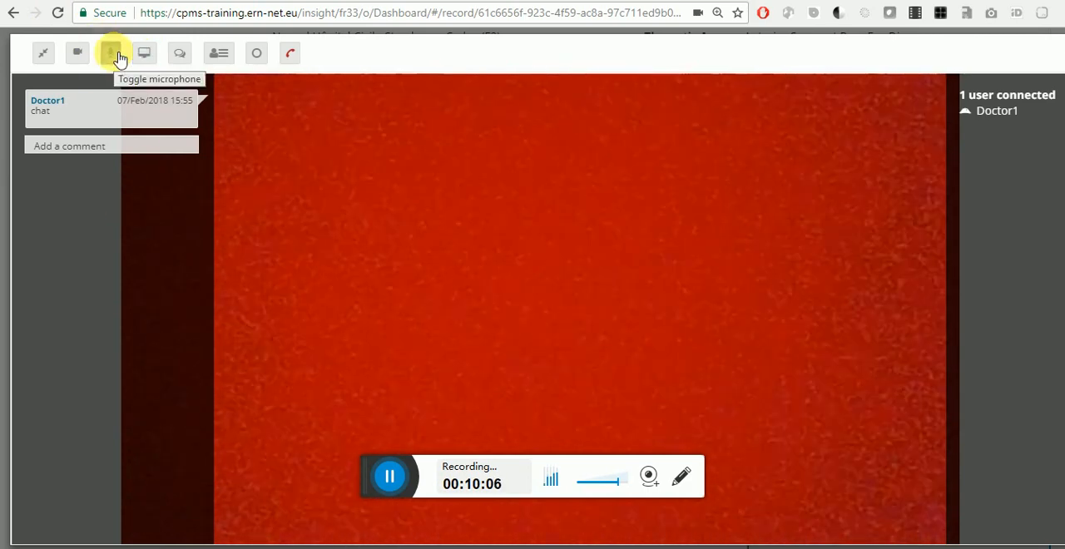
{"action": "left_click", "coordinate": [77, 52]}
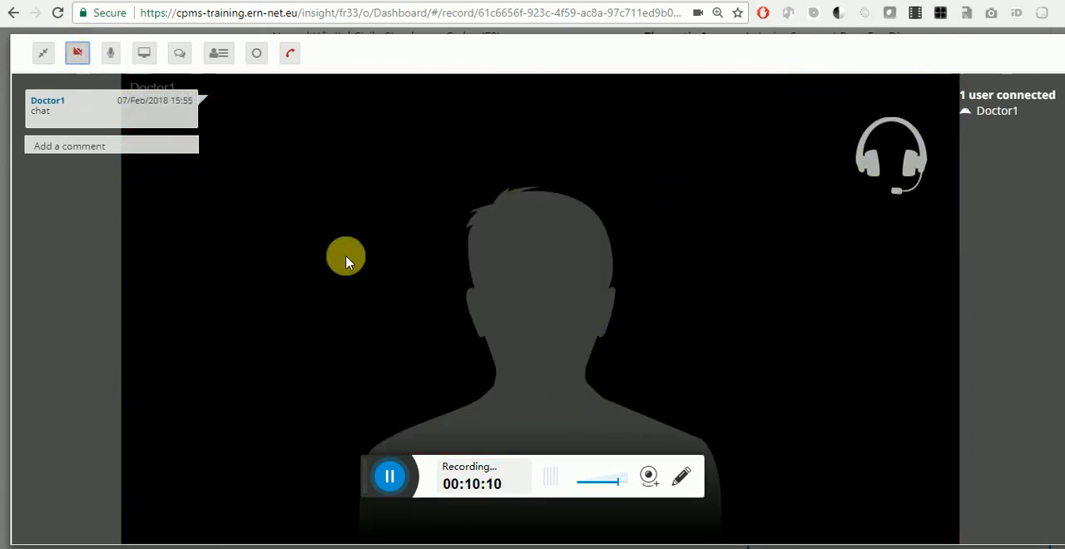
{"action": "left_click", "coordinate": [291, 58]}
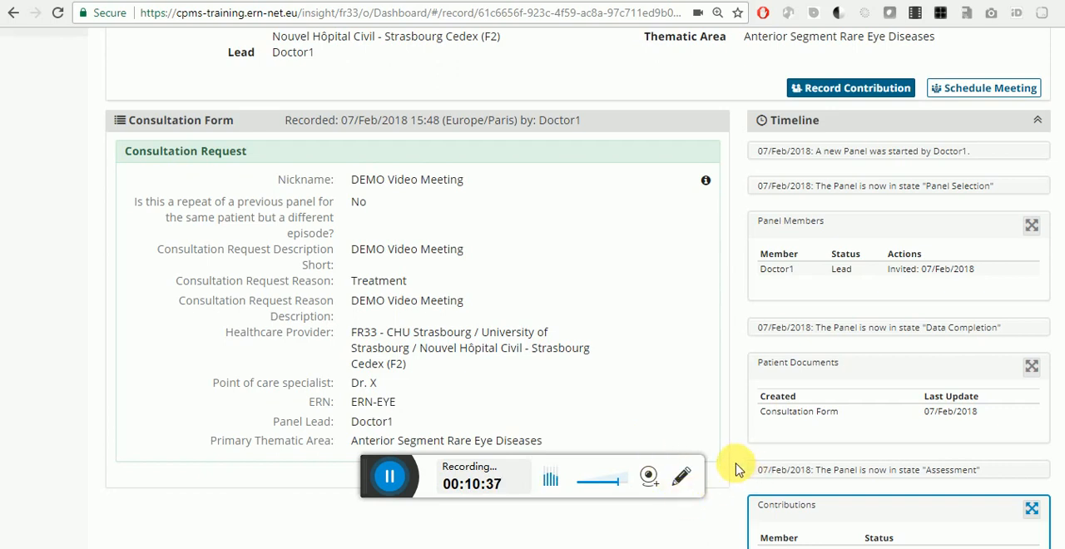
Step: Set the DEMO Webinar meeting's status to Finished, save the update, and close the meeting details
{"action": "scroll", "coordinate": [734, 465], "scroll_direction": "down", "scroll_amount": 3}
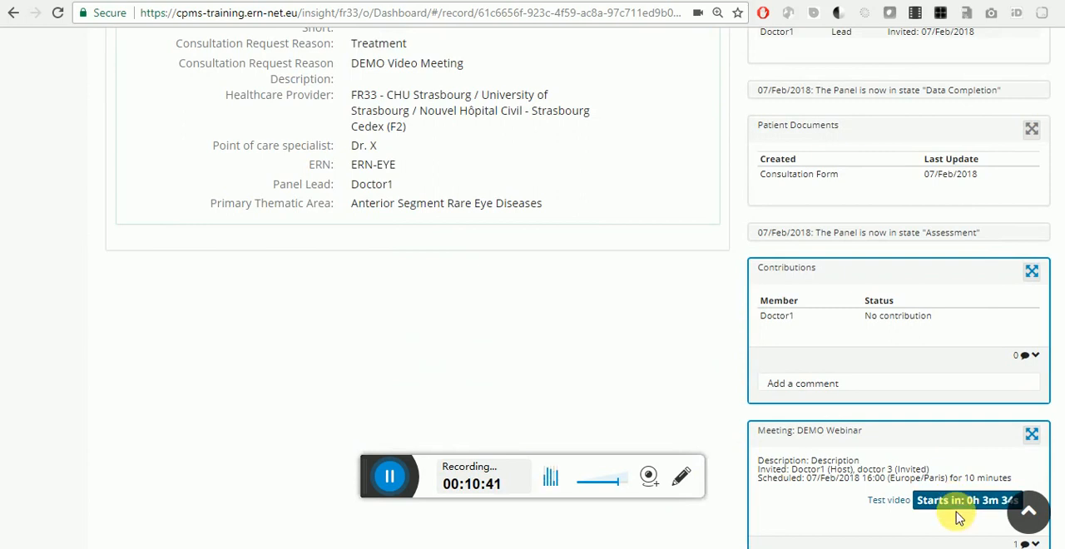
{"action": "left_click", "coordinate": [1033, 439]}
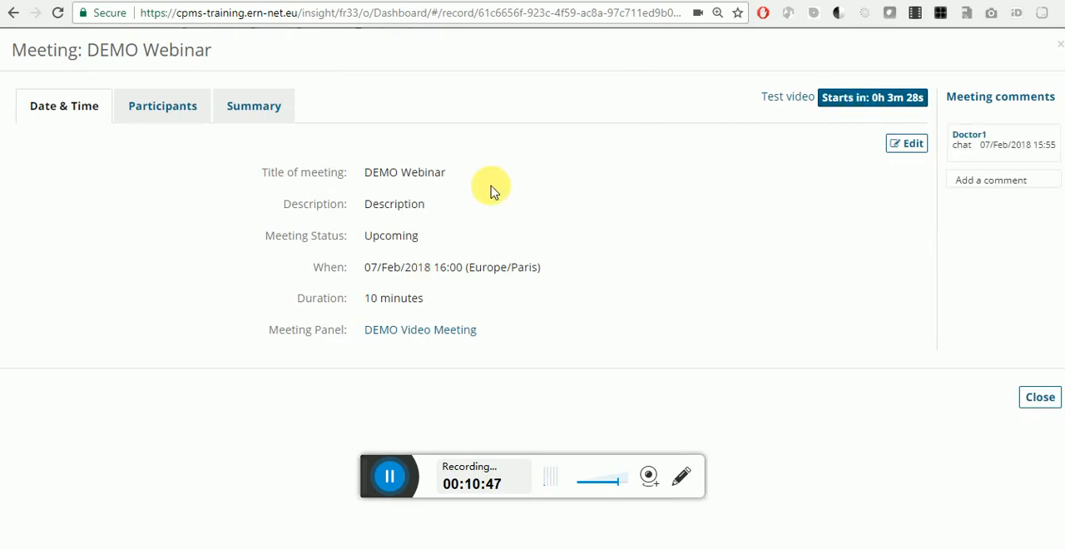
{"action": "left_click", "coordinate": [188, 115]}
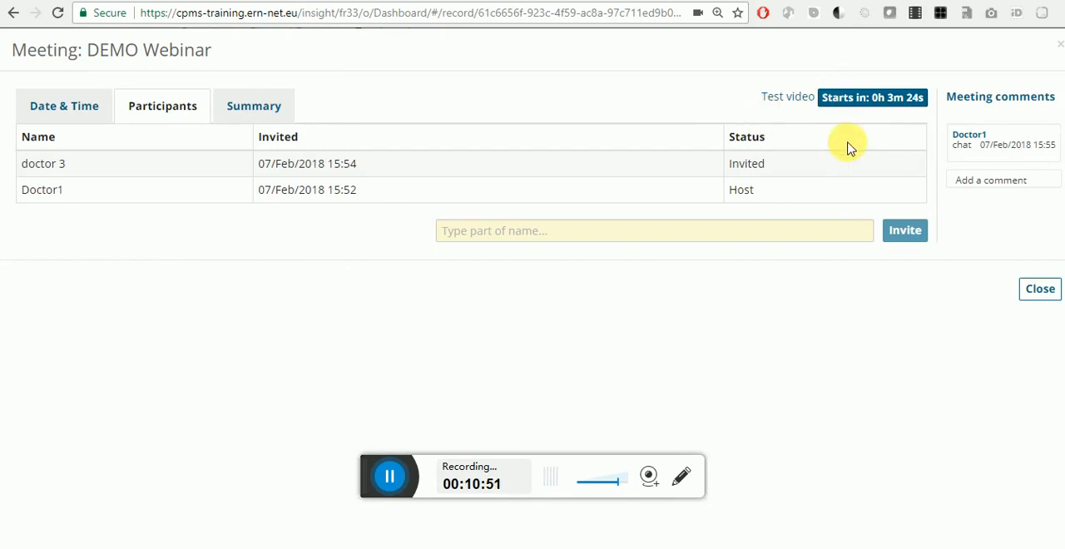
{"action": "left_click", "coordinate": [104, 98]}
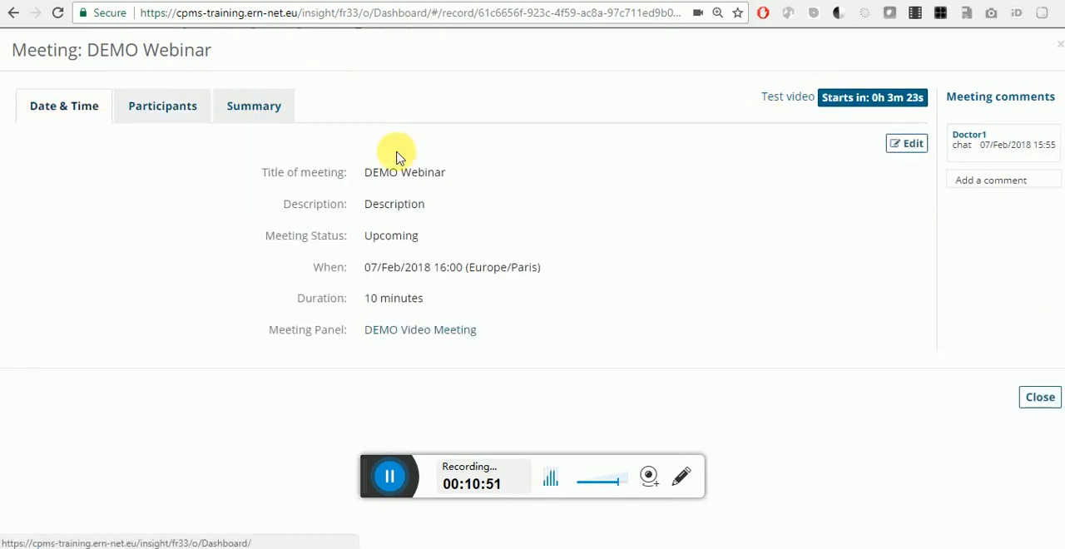
{"action": "left_click", "coordinate": [913, 144]}
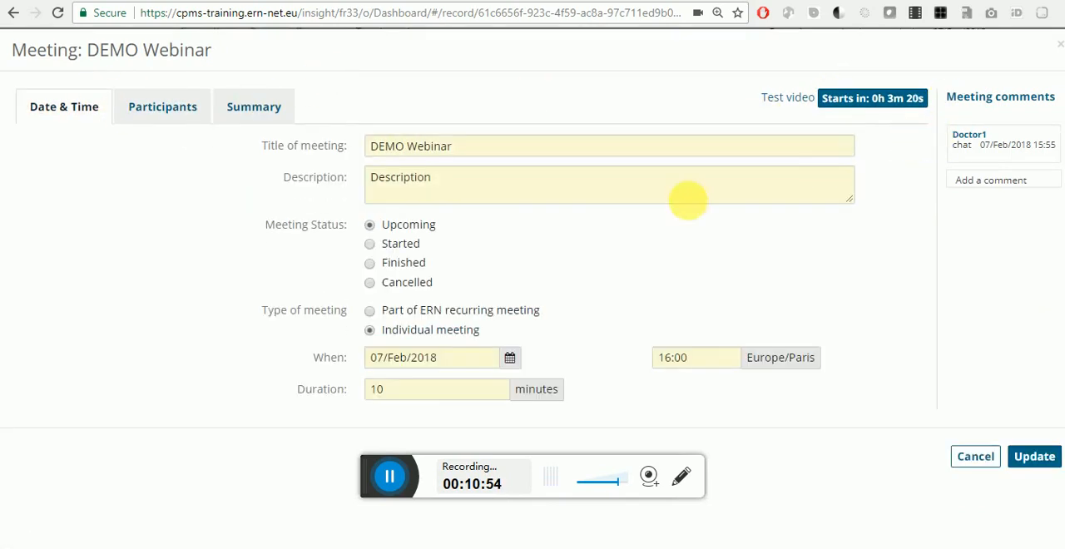
{"action": "left_click", "coordinate": [400, 263]}
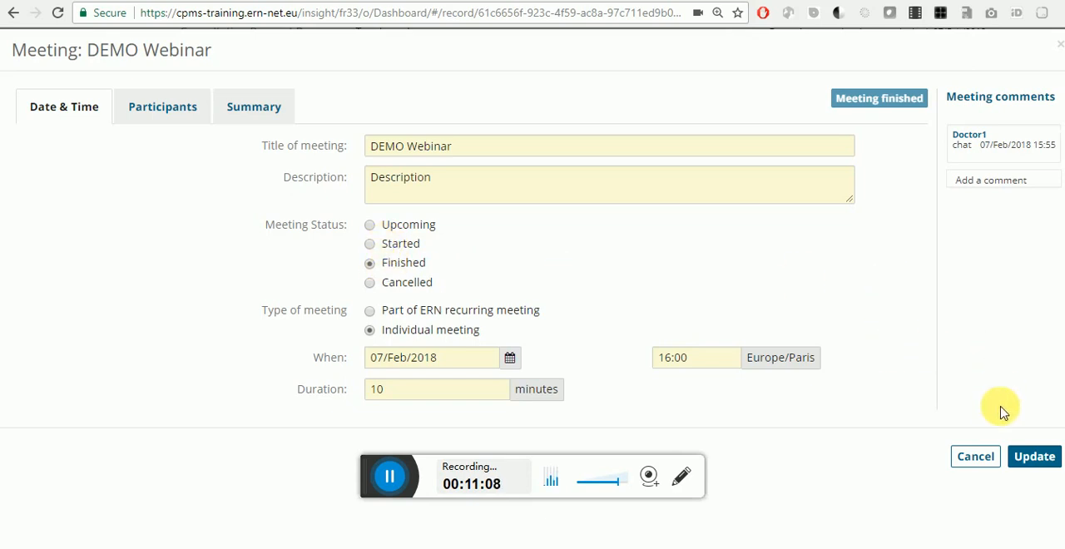
{"action": "left_click", "coordinate": [1034, 460]}
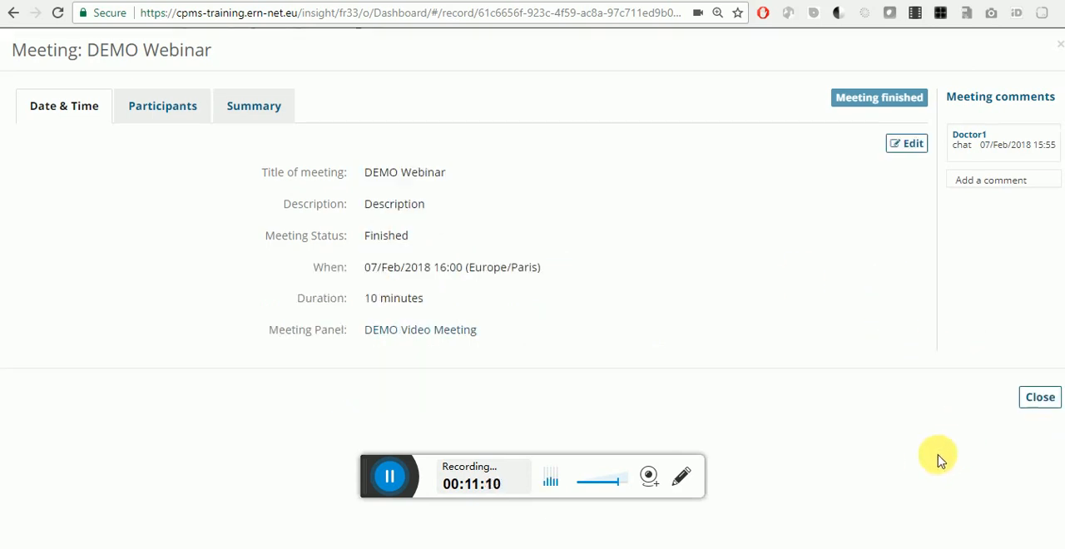
{"action": "left_click", "coordinate": [1038, 399]}
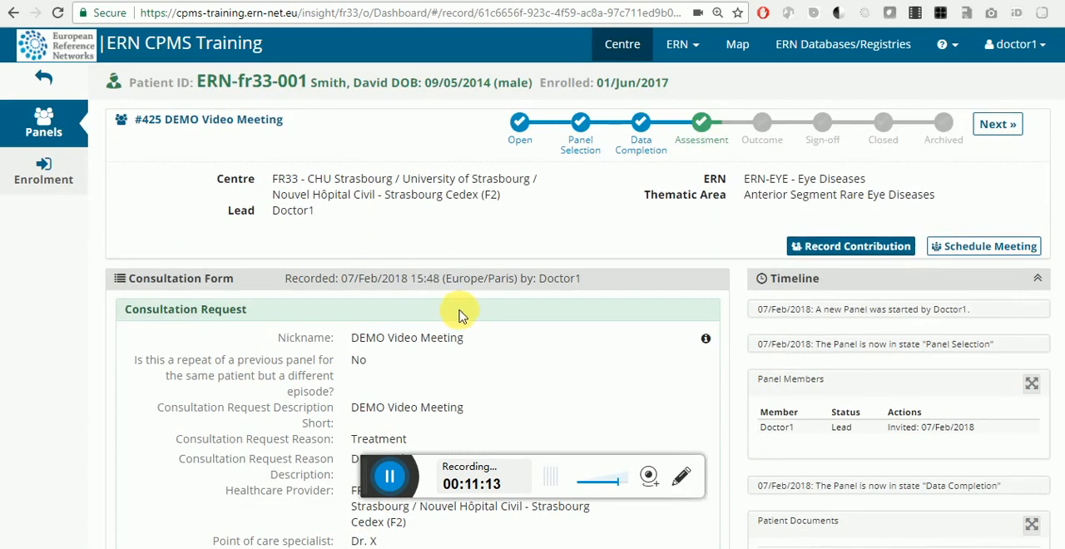
Step: Refresh the DEMO Video Meeting panel, accept the DEMO Webinar invitation, and dismiss the two remaining meeting notifications
{"action": "left_click", "coordinate": [58, 14]}
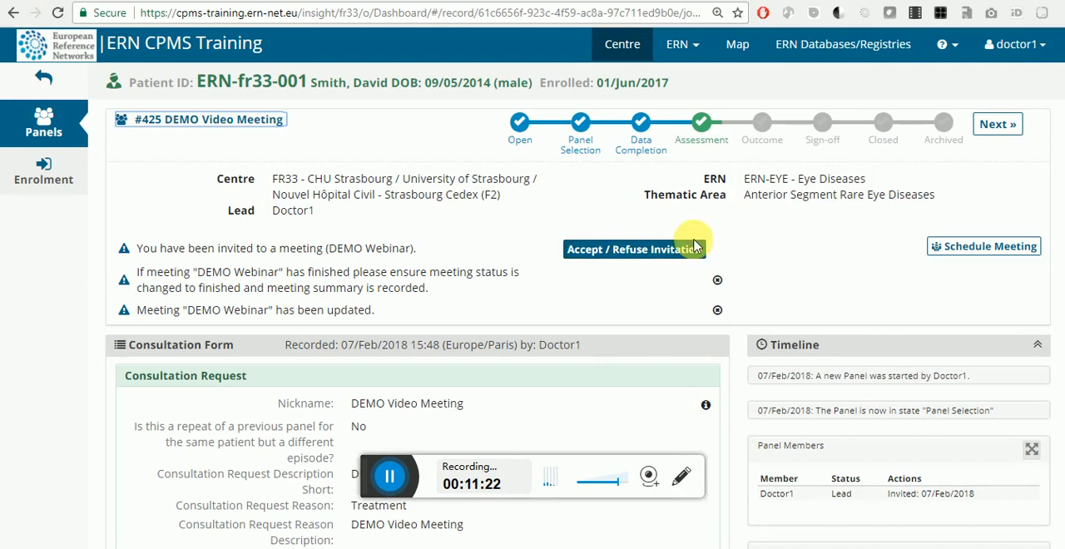
{"action": "left_click", "coordinate": [649, 254]}
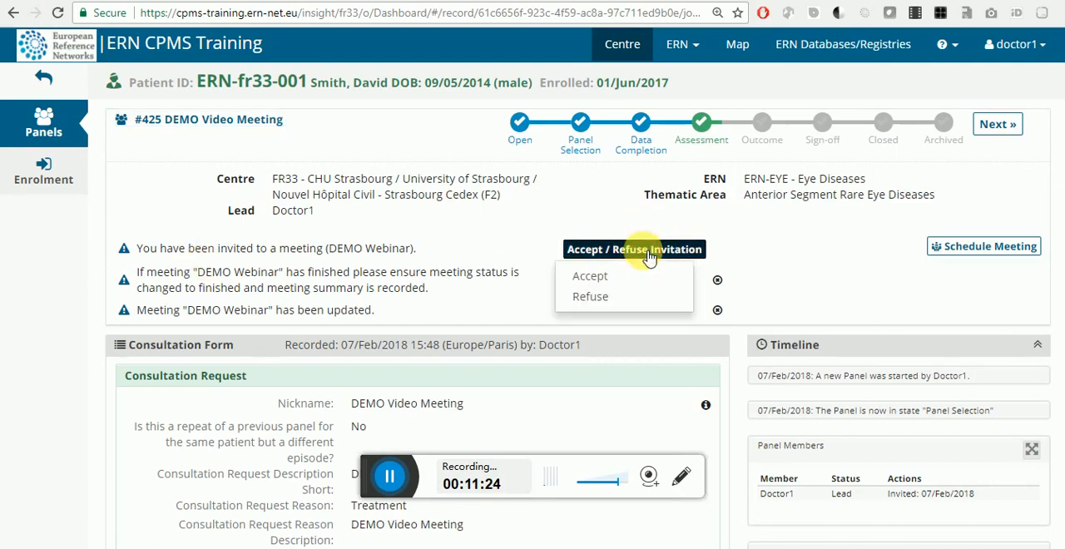
{"action": "left_click", "coordinate": [619, 277]}
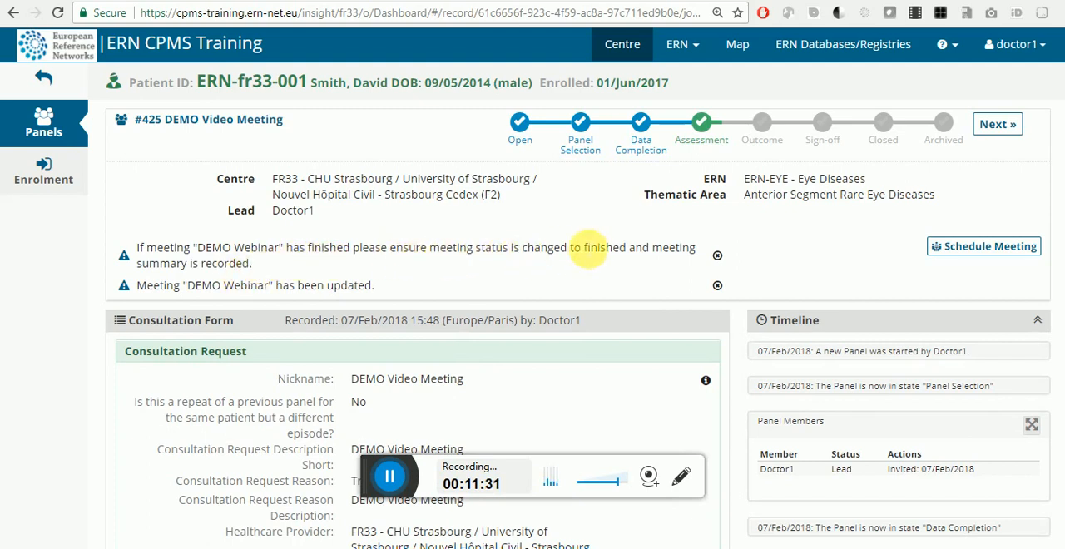
{"action": "left_click", "coordinate": [720, 258]}
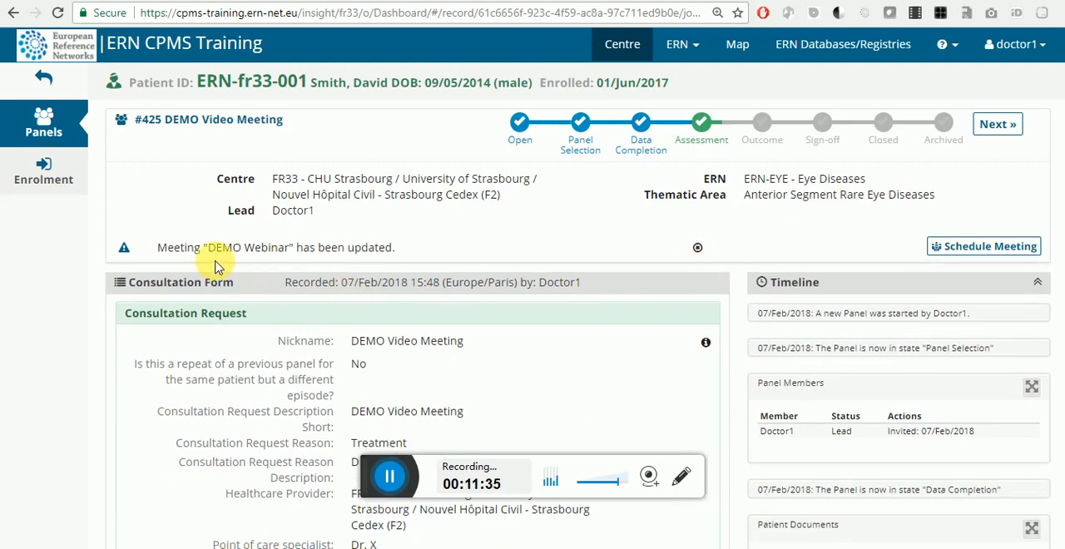
{"action": "left_click", "coordinate": [698, 248]}
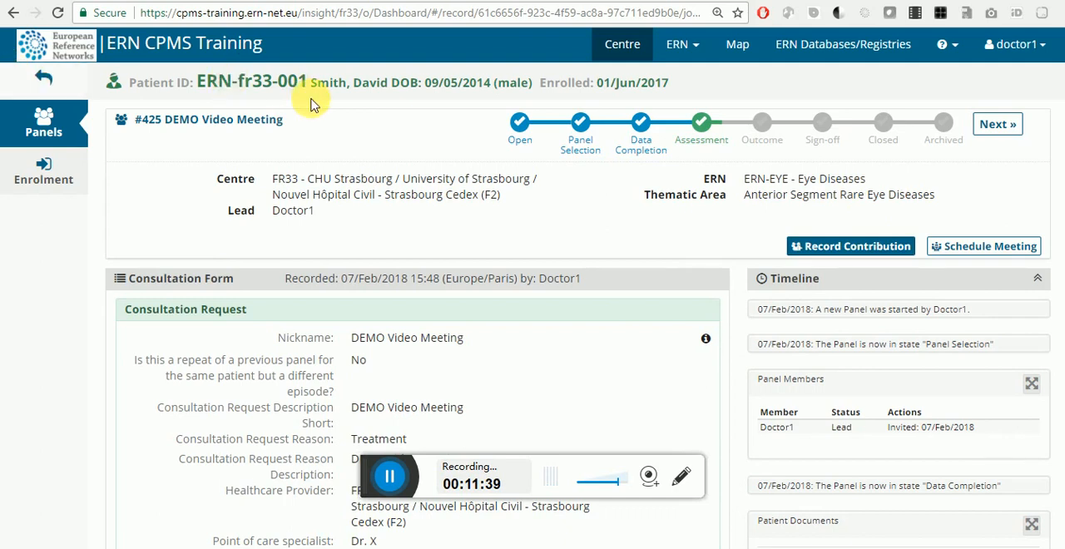
Step: Record "This is the meeting summary" as the DEMO Webinar meeting's summary, save the update, and close the meeting details
{"action": "left_click", "coordinate": [58, 14]}
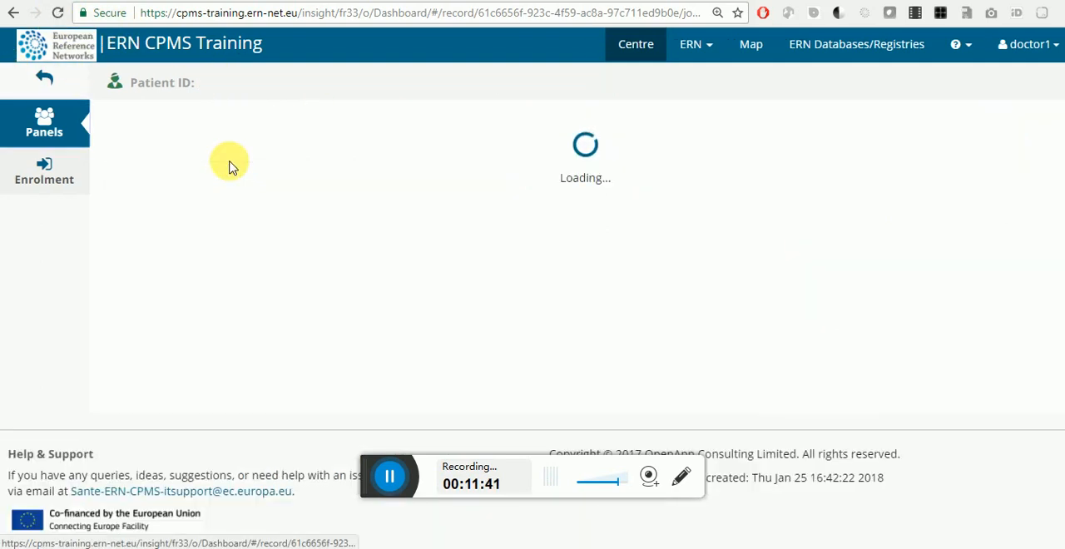
{"action": "scroll", "coordinate": [229, 166], "scroll_direction": "down", "scroll_amount": 5}
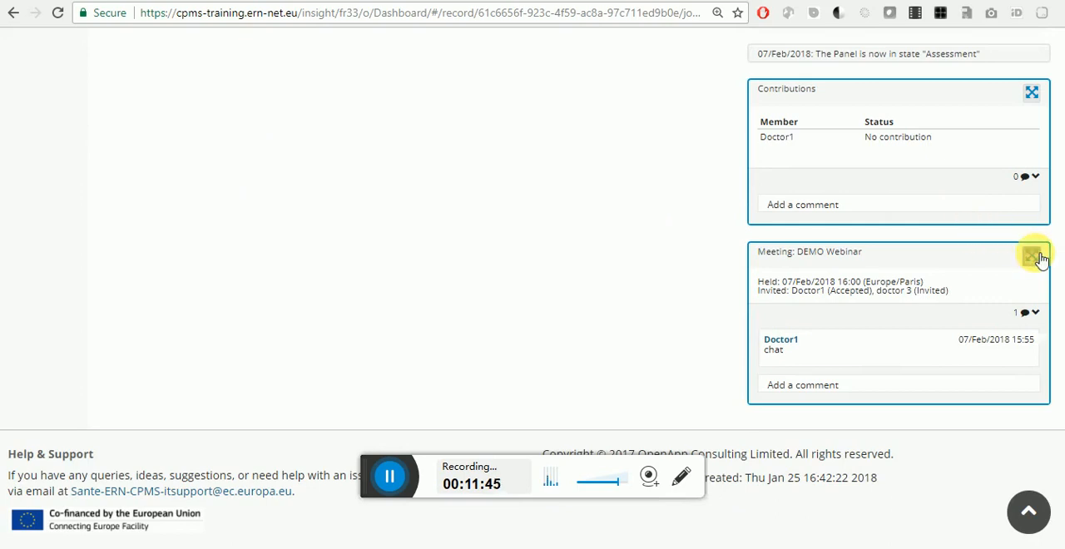
{"action": "left_click", "coordinate": [1031, 256]}
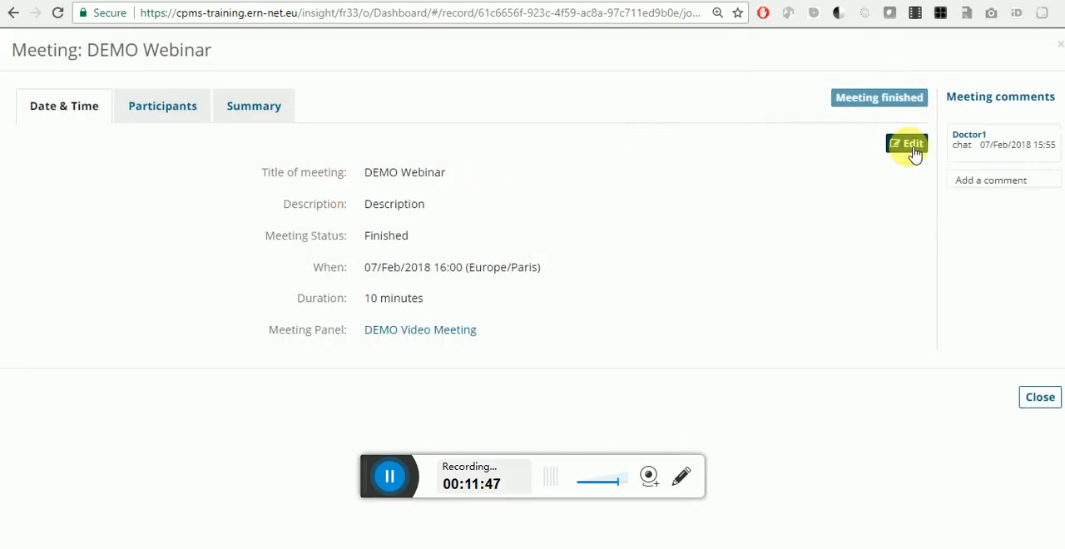
{"action": "left_click", "coordinate": [248, 121]}
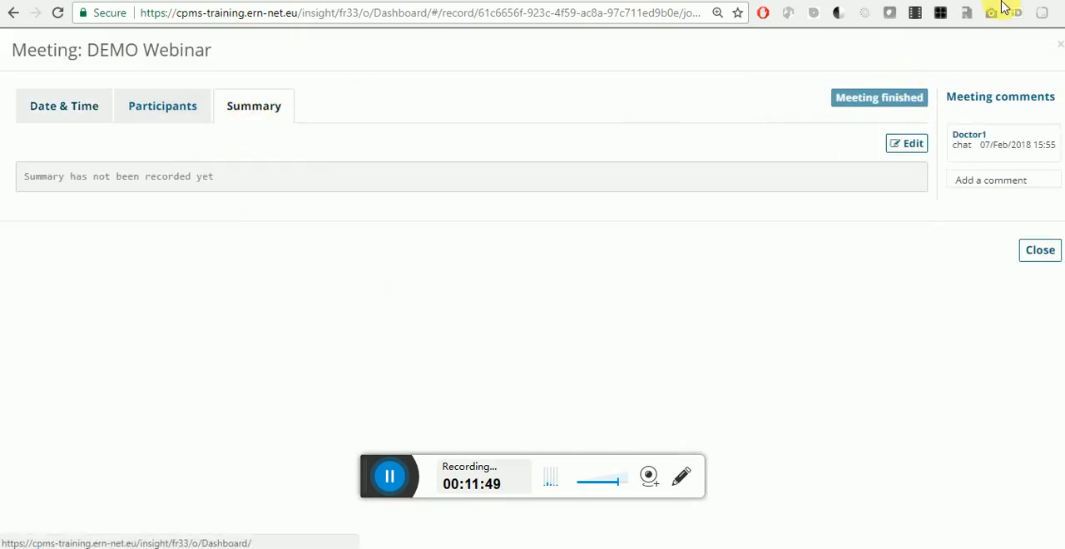
{"action": "left_click", "coordinate": [903, 147]}
{"action": "left_click", "coordinate": [302, 254]}
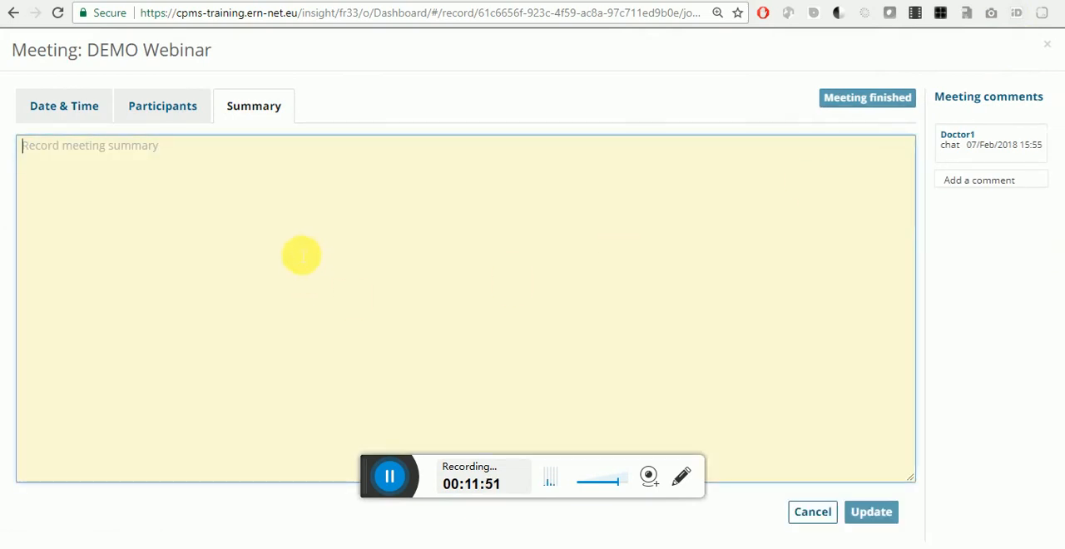
{"action": "type", "text": "This is the meeting summary"}
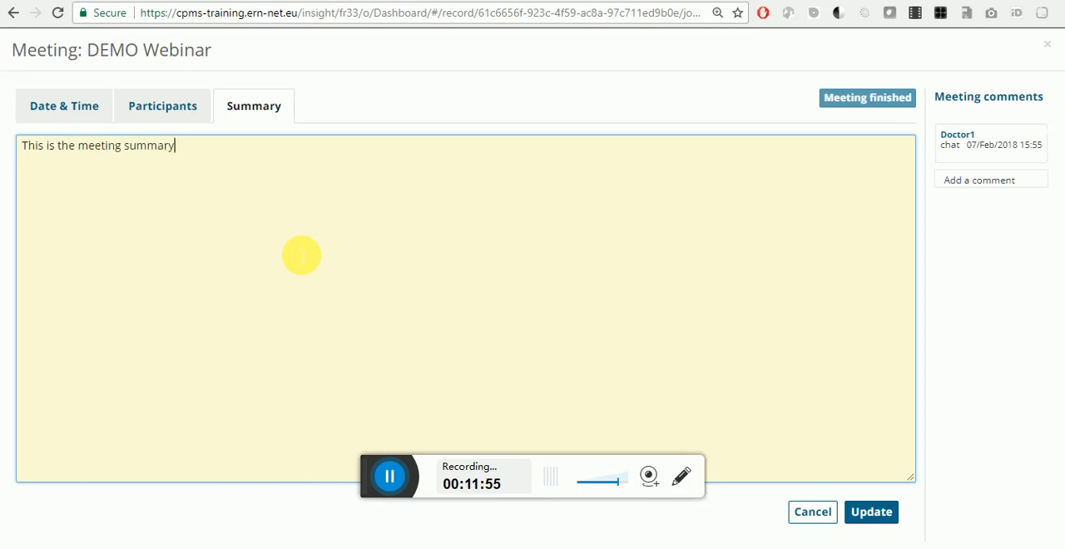
{"action": "left_click", "coordinate": [875, 515]}
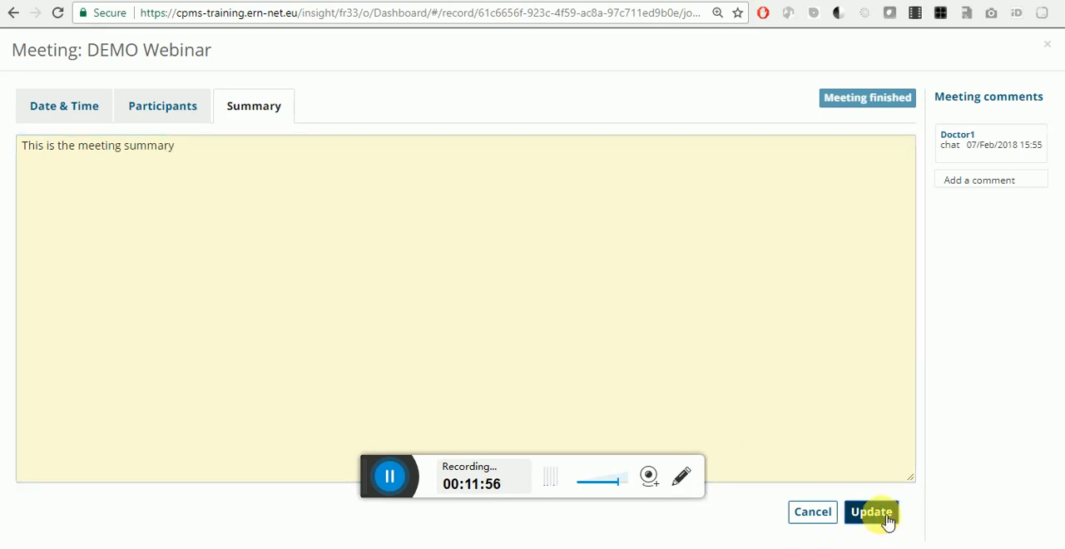
{"action": "left_click", "coordinate": [1041, 272]}
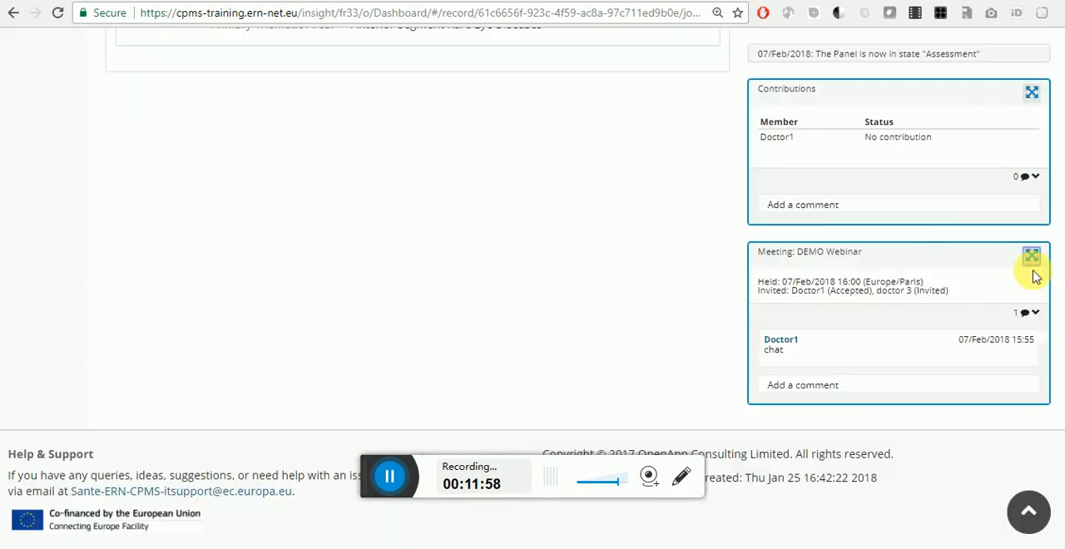
Step: Return to the patient's panel list, open panel #393, and start editing its consultation form
{"action": "scroll", "coordinate": [650, 307], "scroll_direction": "up", "scroll_amount": 10}
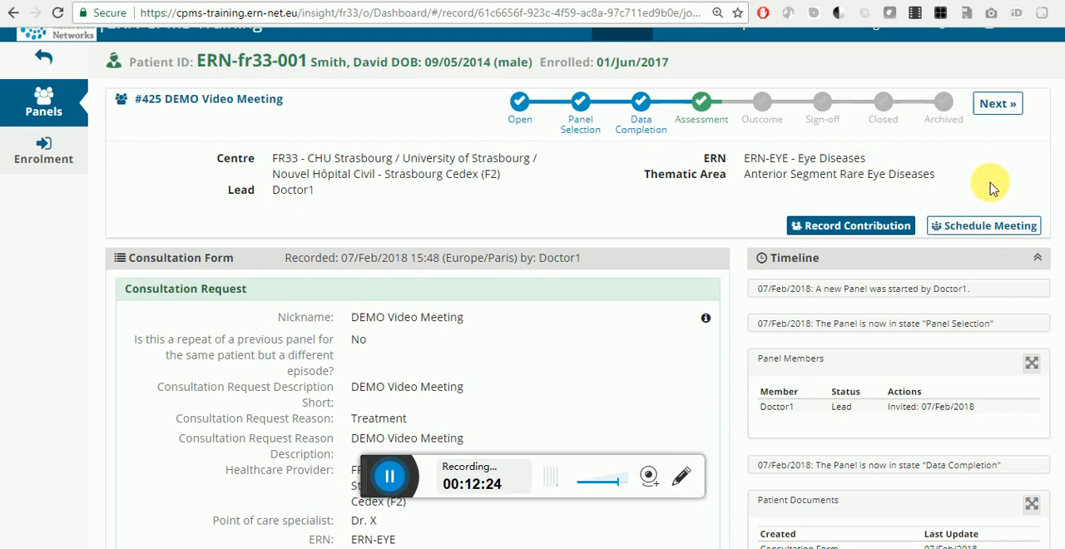
{"action": "left_click", "coordinate": [67, 74]}
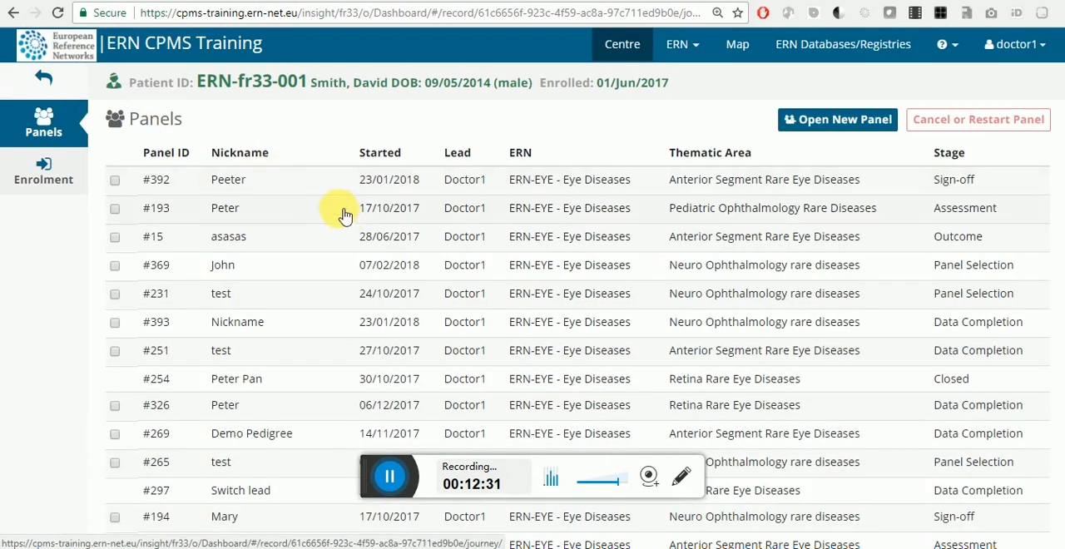
{"action": "left_click", "coordinate": [680, 332]}
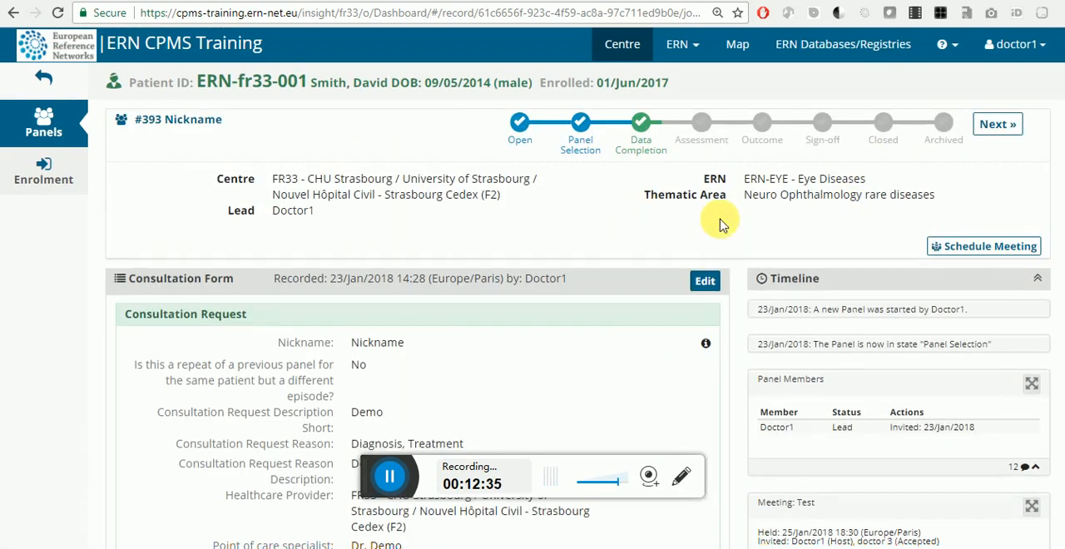
{"action": "left_click", "coordinate": [707, 282]}
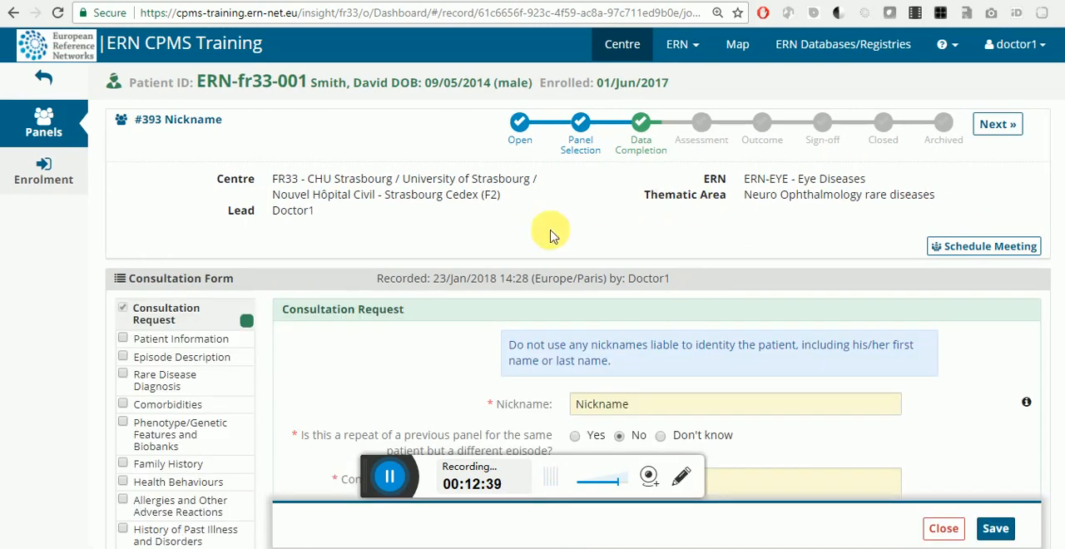
Step: Include the Family History section in the consultation form and display its pedigree chart
{"action": "scroll", "coordinate": [409, 261], "scroll_direction": "down", "scroll_amount": 5}
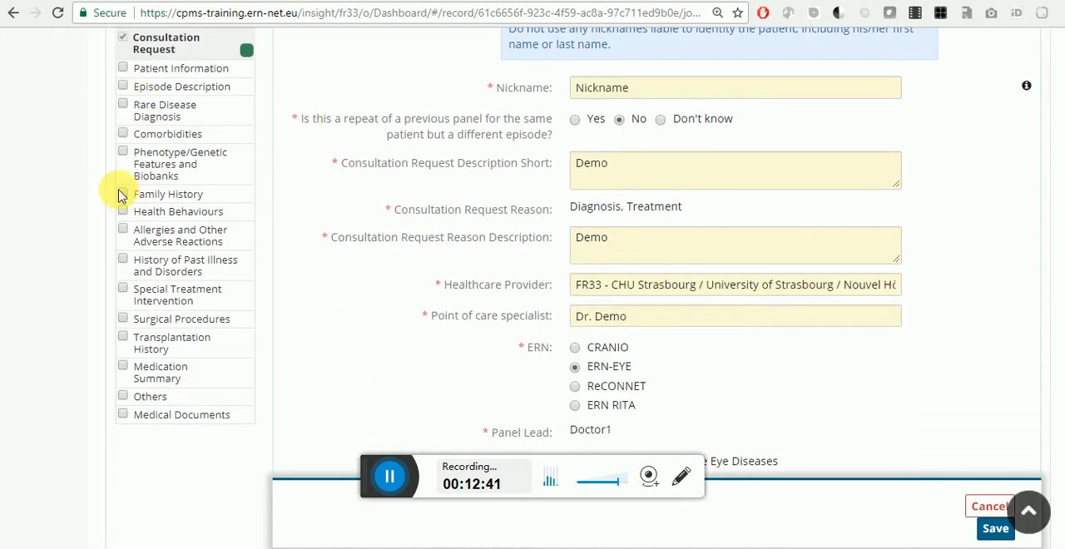
{"action": "left_click", "coordinate": [123, 196]}
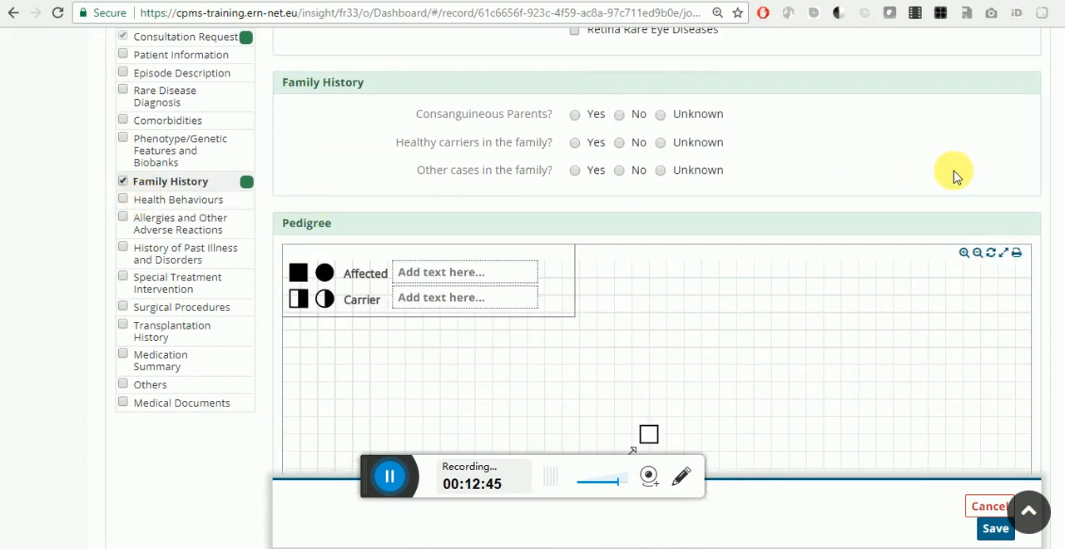
{"action": "scroll", "coordinate": [953, 175], "scroll_direction": "down", "scroll_amount": 2}
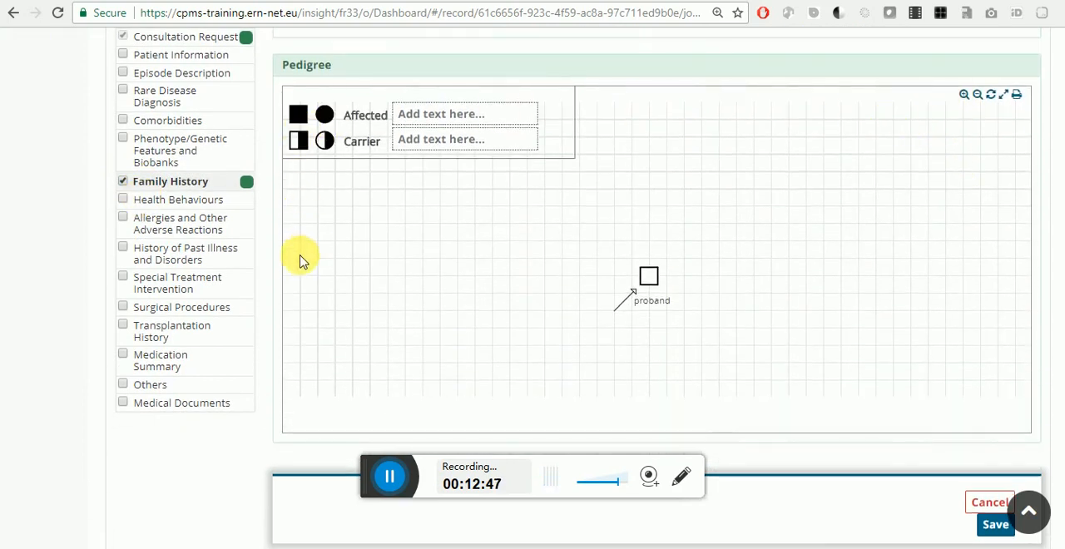
{"action": "left_click", "coordinate": [385, 455]}
{"action": "left_click", "coordinate": [383, 466]}
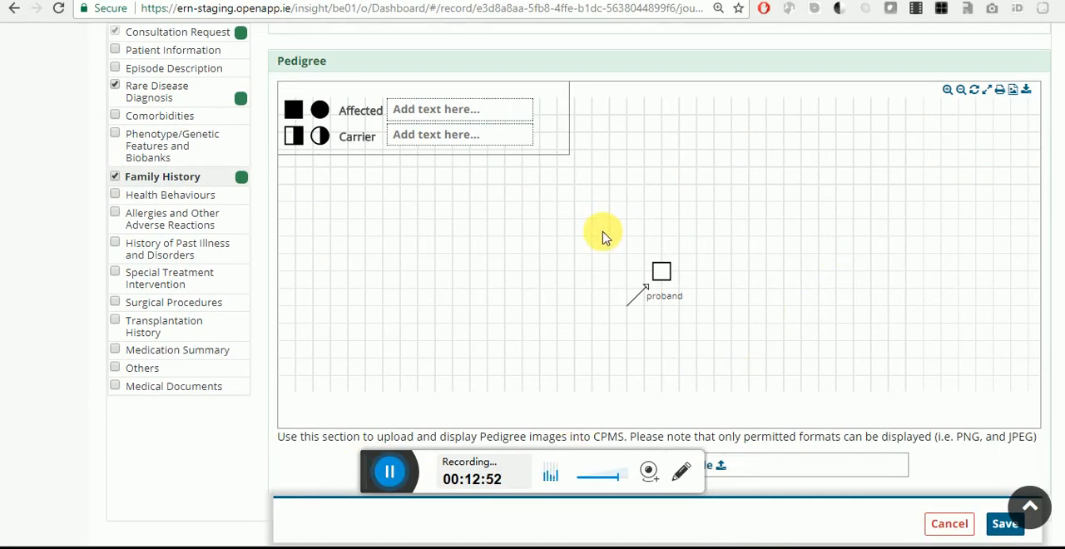
Step: Edit the proband in the pedigree, marking the person as Affected and Tested as No
{"action": "left_click", "coordinate": [666, 271]}
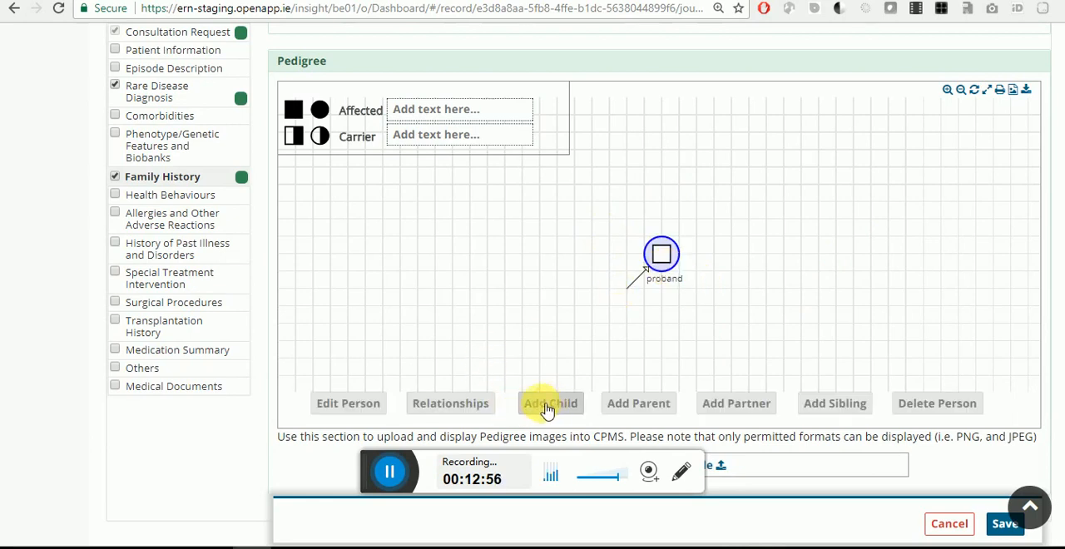
{"action": "left_click", "coordinate": [374, 406]}
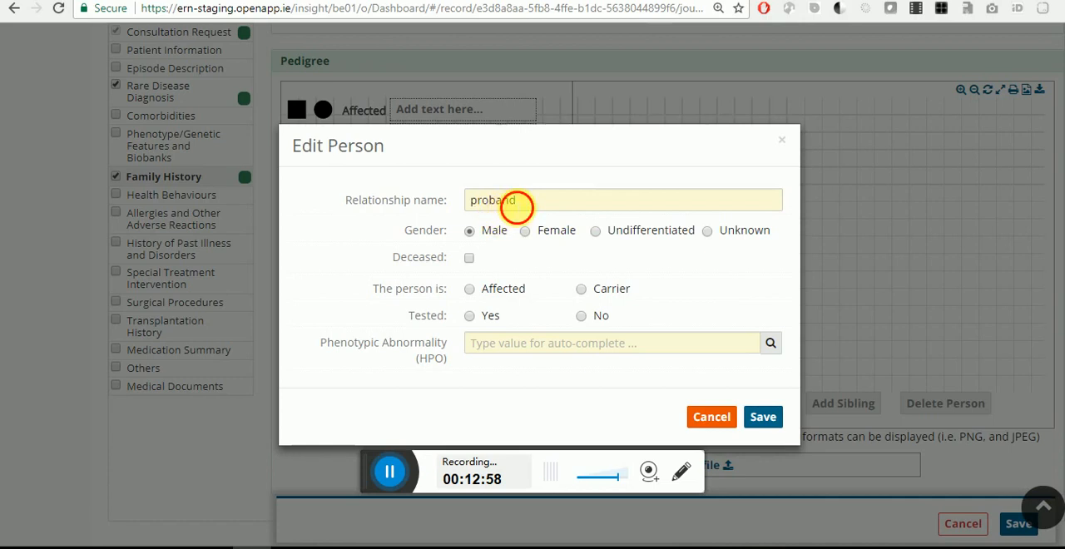
{"action": "left_click", "coordinate": [516, 208]}
{"action": "left_click", "coordinate": [465, 266]}
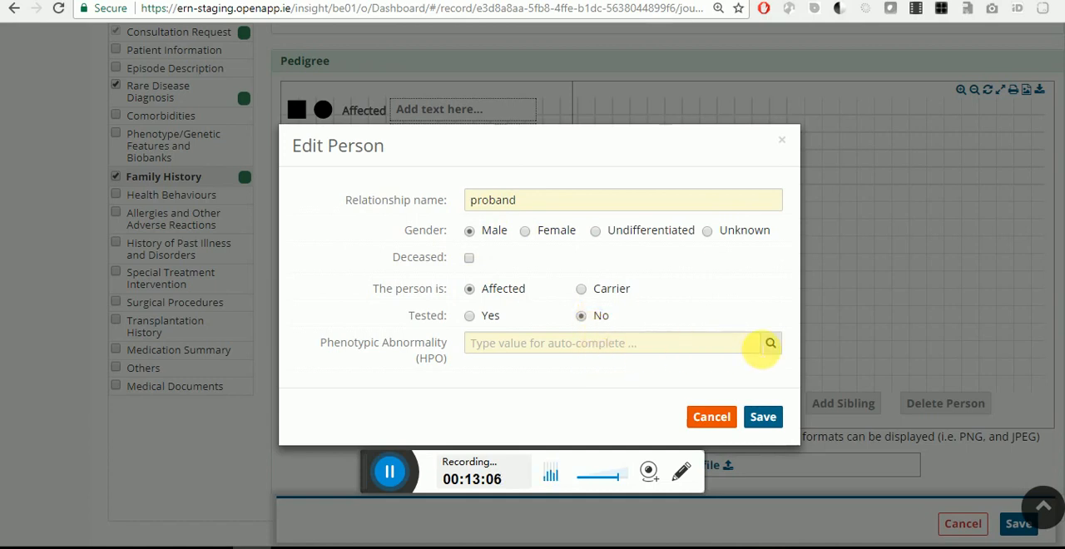
Step: Assign the HPO phenotypic abnormality HP_0008007 Primary congenital glaucoma to the proband and save the person
{"action": "left_click", "coordinate": [773, 344]}
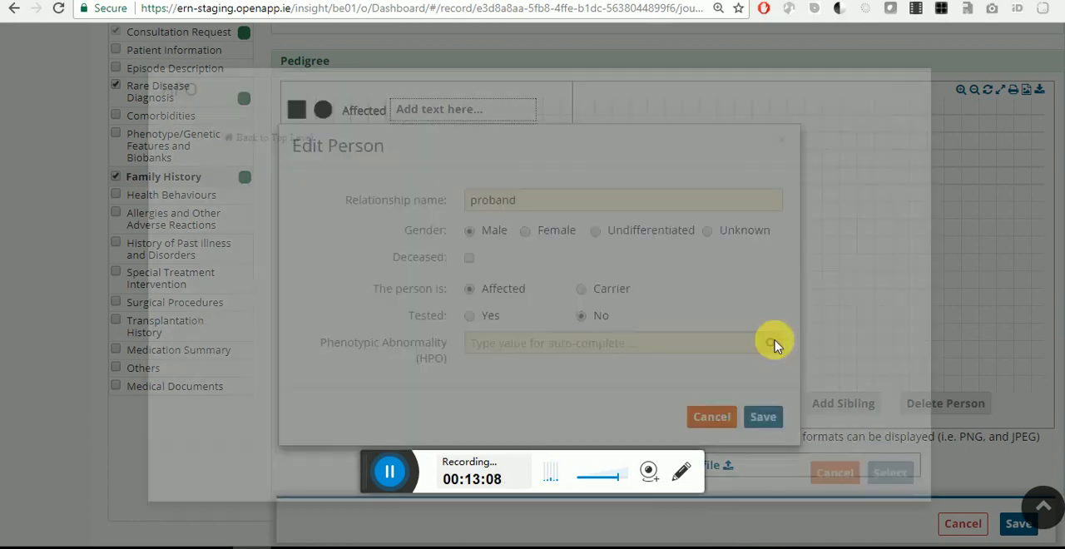
{"action": "left_click", "coordinate": [297, 170]}
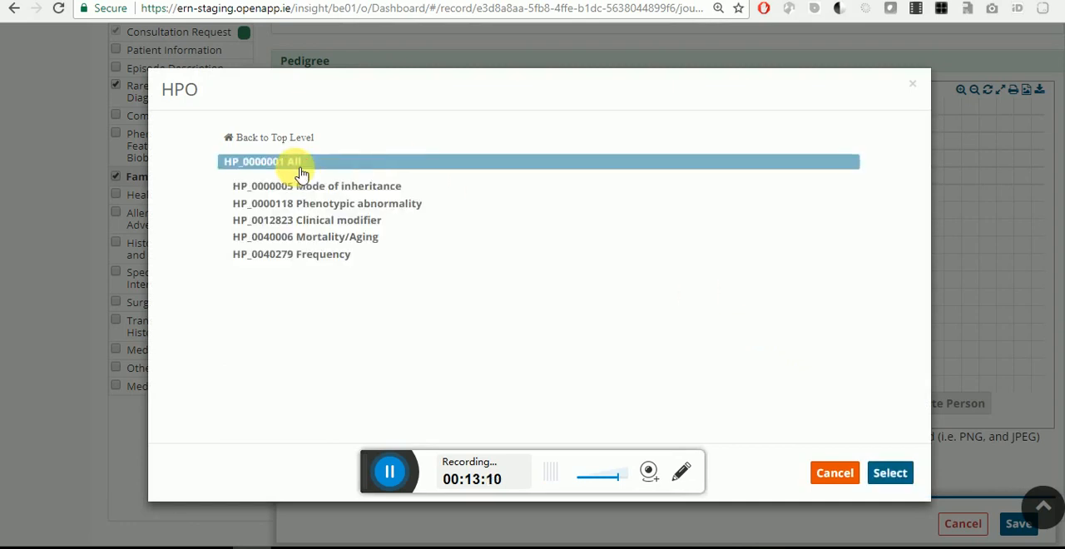
{"action": "left_click", "coordinate": [324, 203]}
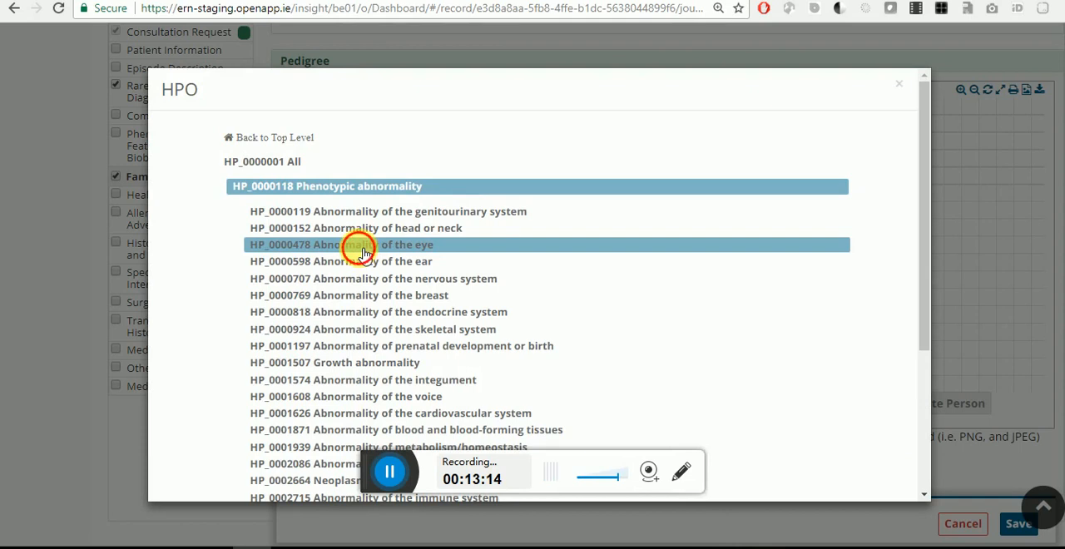
{"action": "left_click", "coordinate": [363, 253]}
{"action": "left_click", "coordinate": [364, 253]}
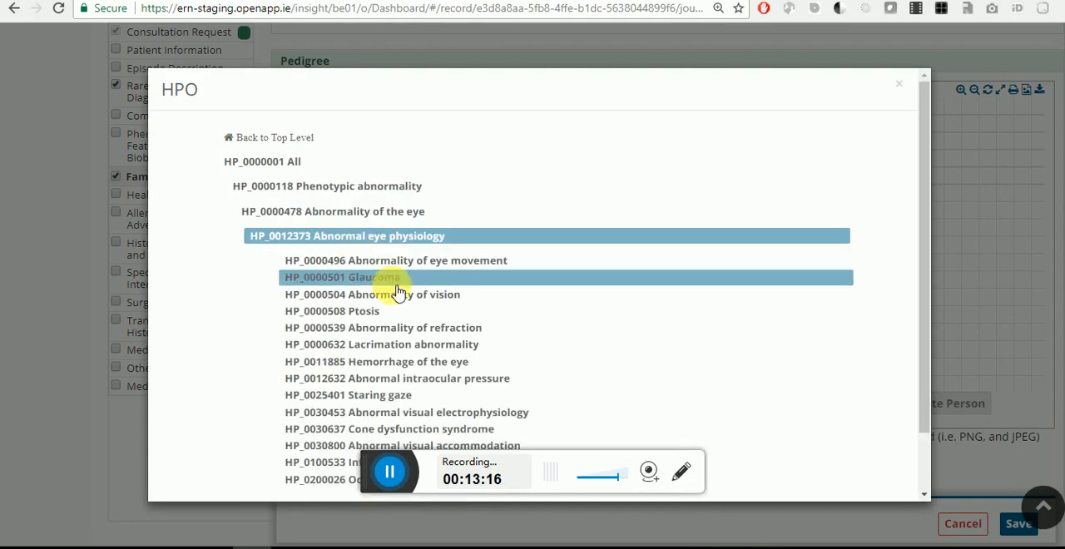
{"action": "left_click", "coordinate": [393, 283]}
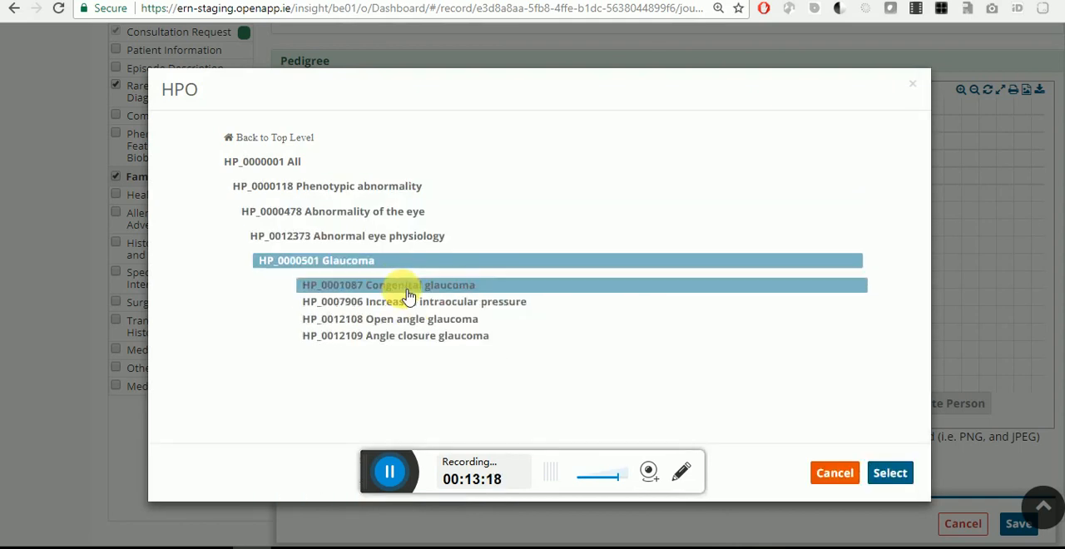
{"action": "left_click", "coordinate": [405, 287]}
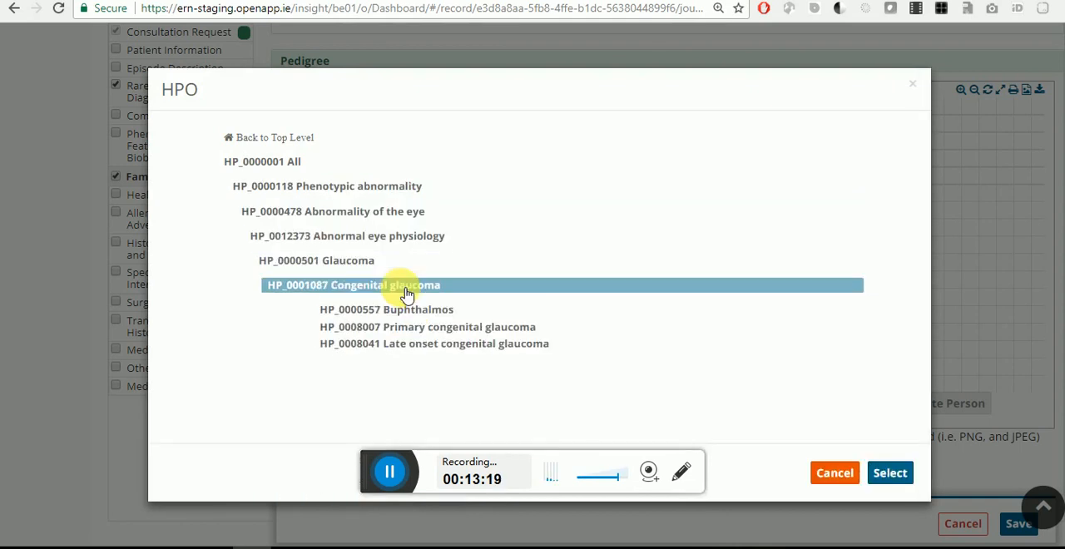
{"action": "left_click", "coordinate": [555, 331]}
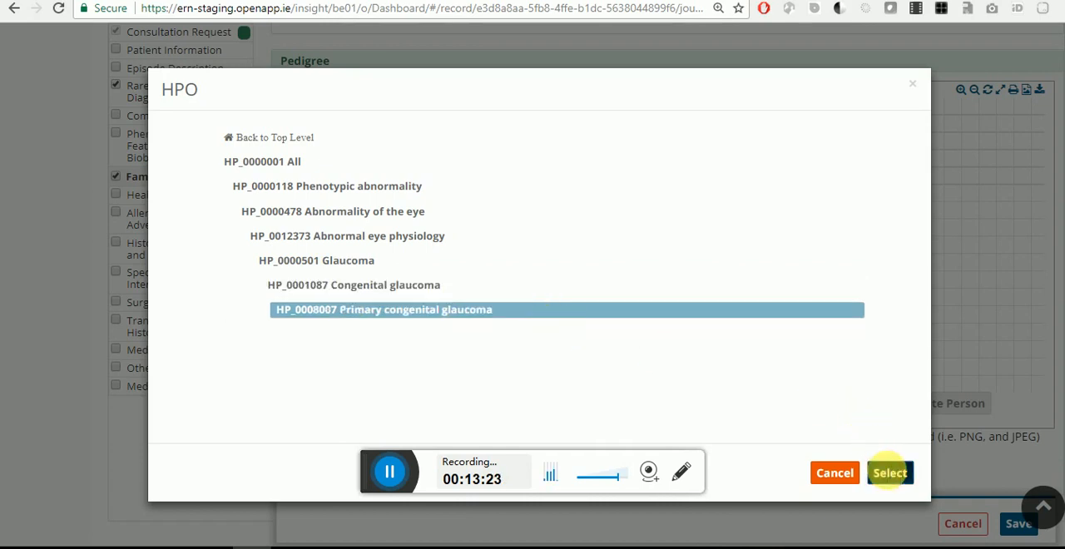
{"action": "left_click", "coordinate": [887, 473]}
{"action": "left_click", "coordinate": [762, 416]}
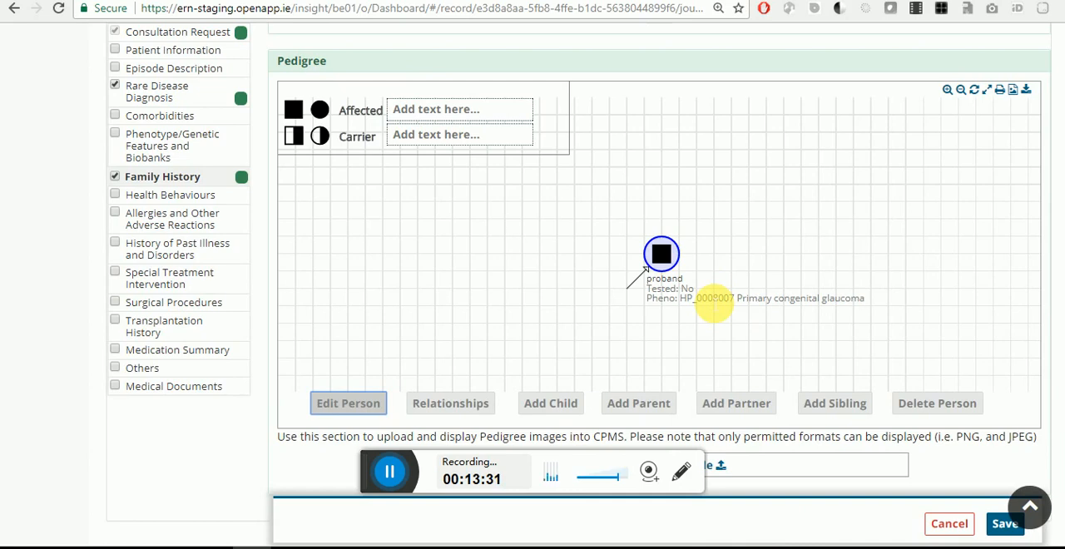
Step: Add a parent to the proband in the pedigree, named father, with gender Male and marked as Deceased
{"action": "left_click", "coordinate": [672, 256]}
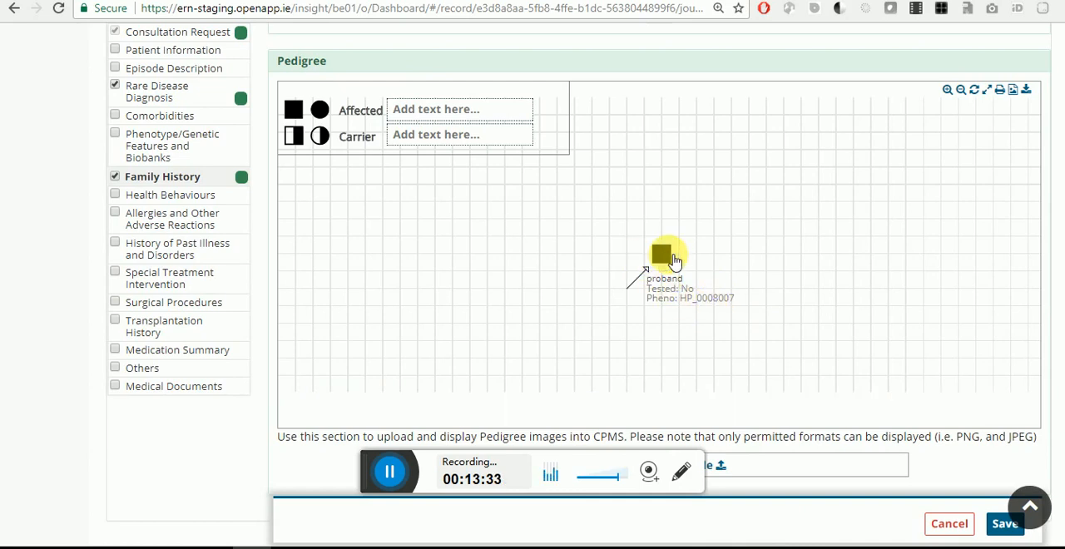
{"action": "left_click", "coordinate": [672, 257]}
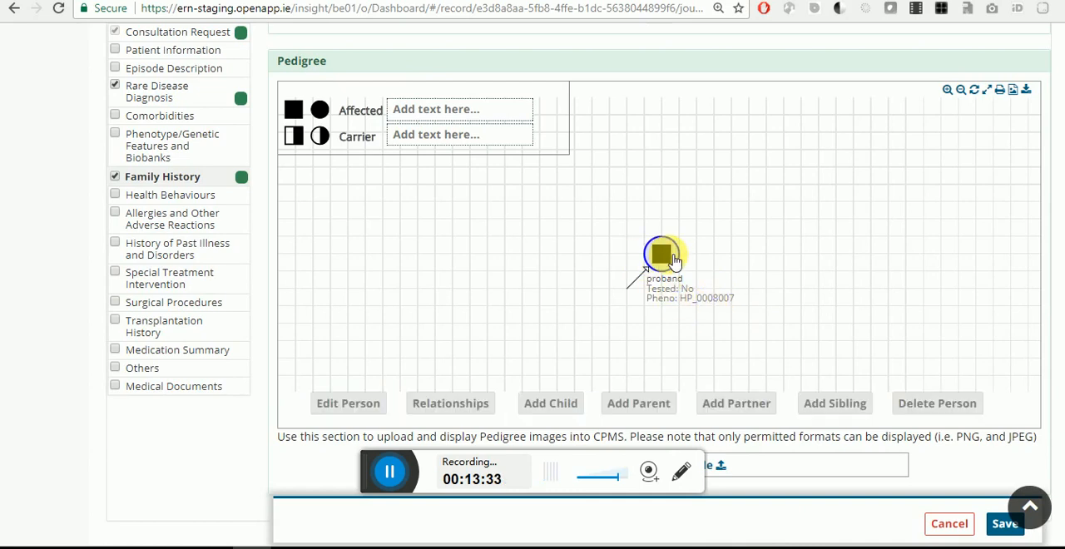
{"action": "left_click", "coordinate": [643, 405]}
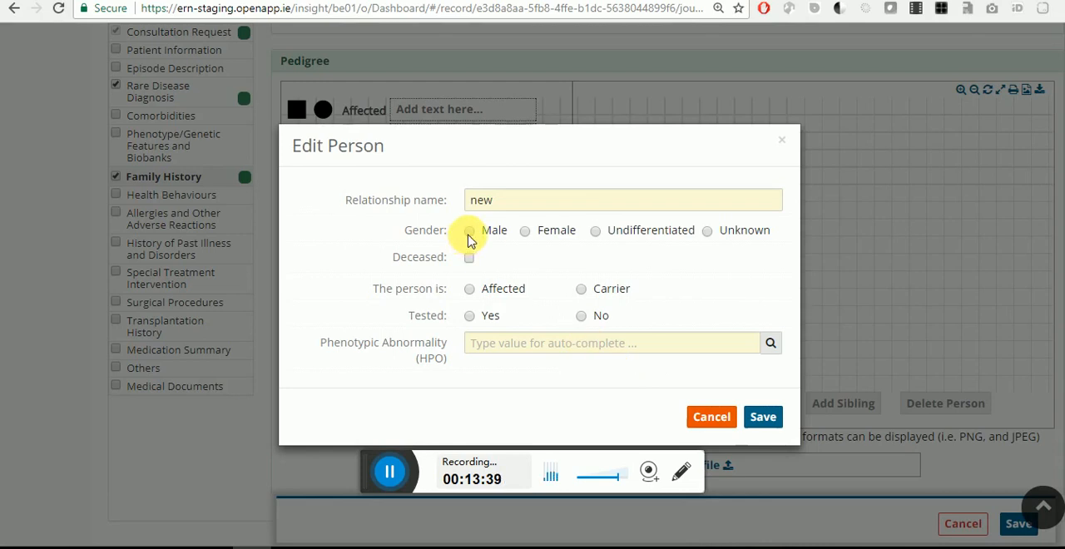
{"action": "double_click", "coordinate": [510, 202]}
{"action": "type", "text": "father"}
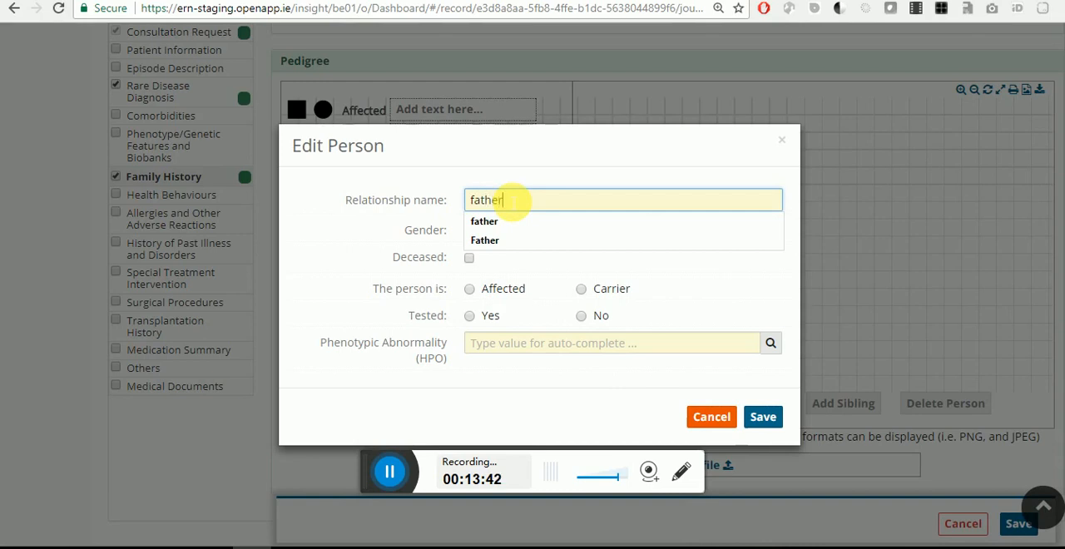
{"action": "left_click", "coordinate": [444, 220]}
{"action": "left_click", "coordinate": [468, 258]}
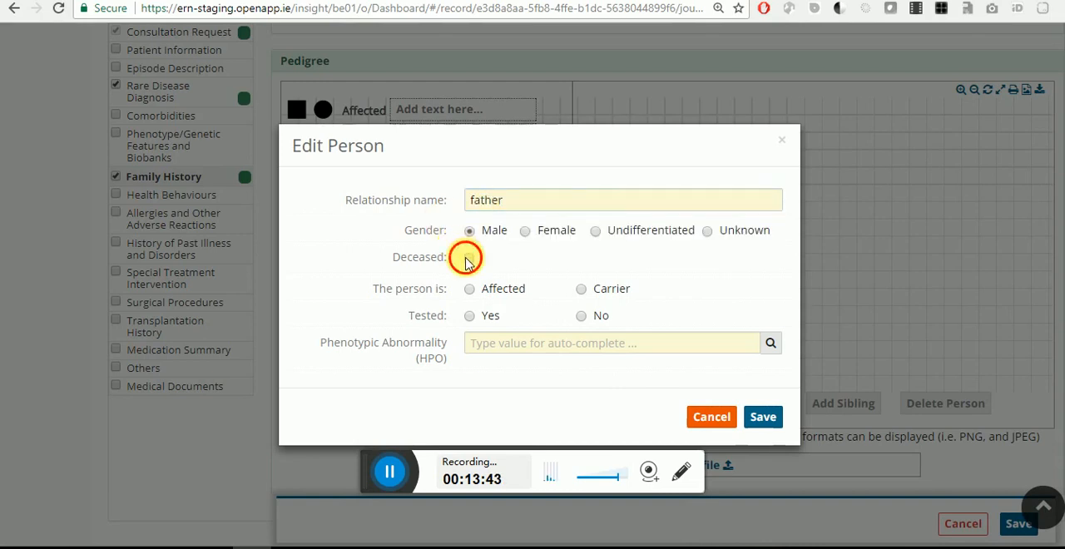
Step: Mark the father as Affected and Tested as Yes, assign the HPO abnormality HP_0000003, and save the person
{"action": "left_click", "coordinate": [502, 291]}
{"action": "left_click", "coordinate": [491, 318]}
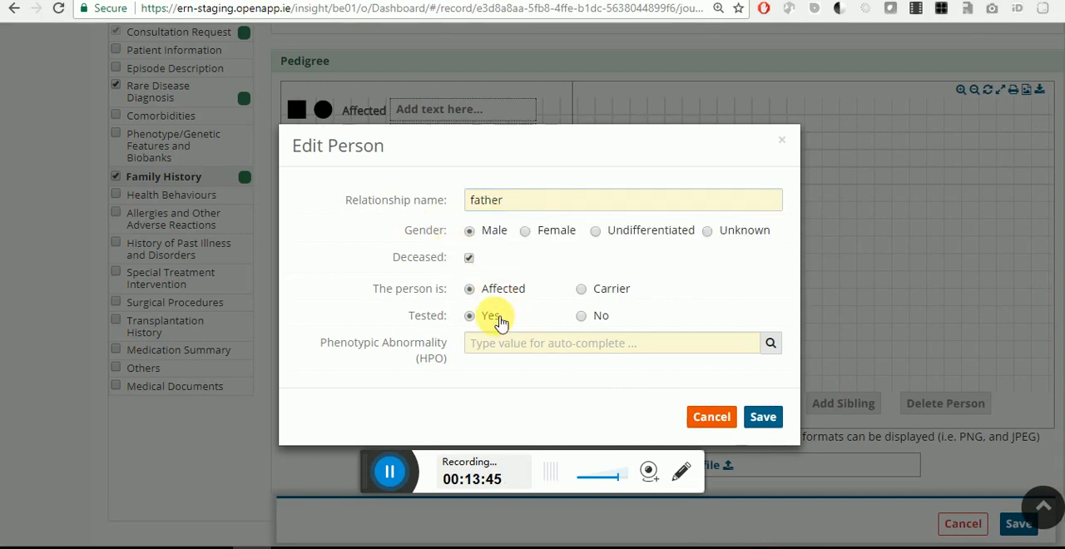
{"action": "left_click", "coordinate": [719, 349]}
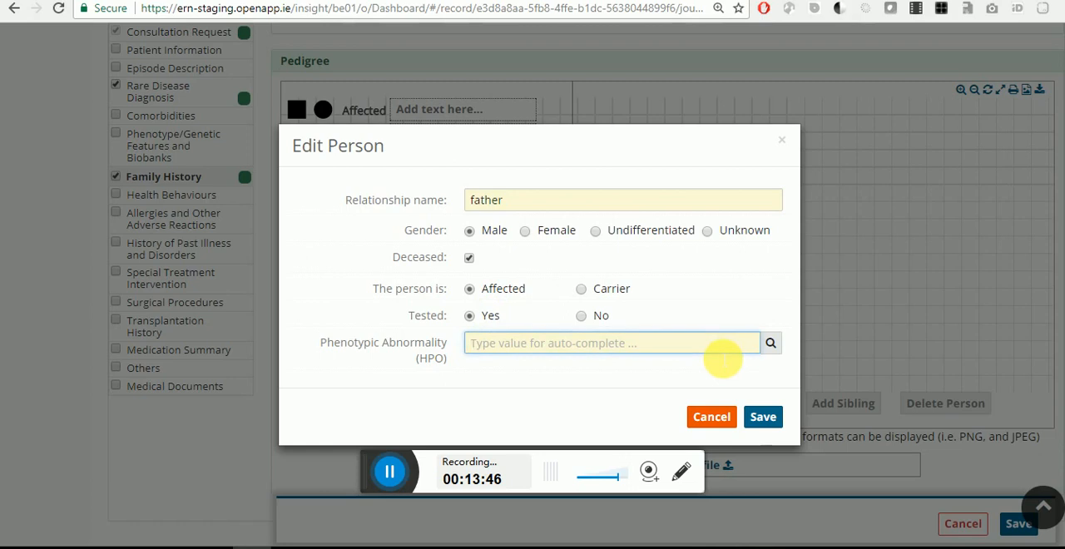
{"action": "type", "text": "d"}
{"action": "left_click", "coordinate": [696, 387]}
{"action": "left_click", "coordinate": [764, 415]}
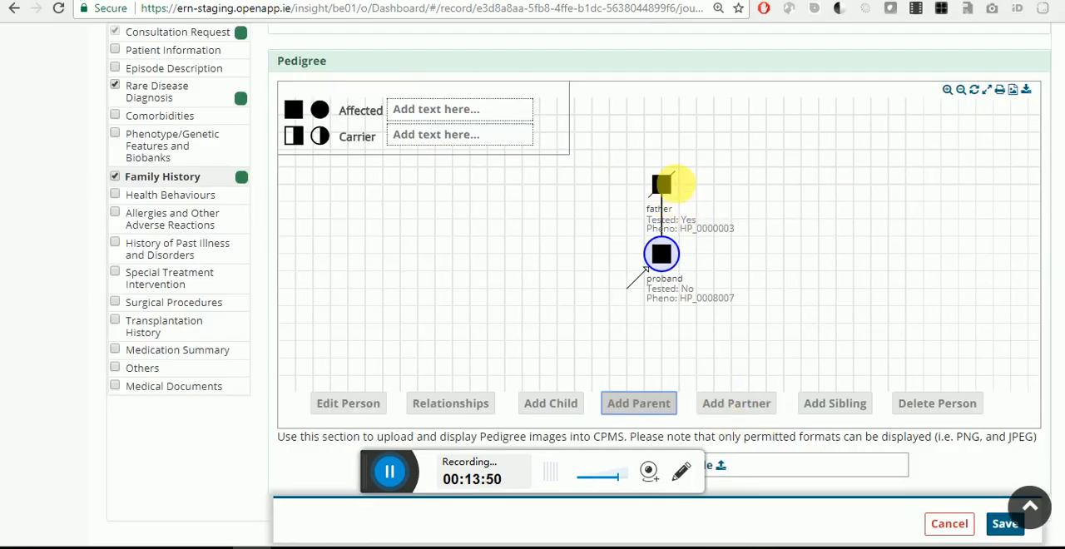
Step: Add a partner to the father in the pedigree with the relationship name Wife
{"action": "left_click", "coordinate": [665, 181]}
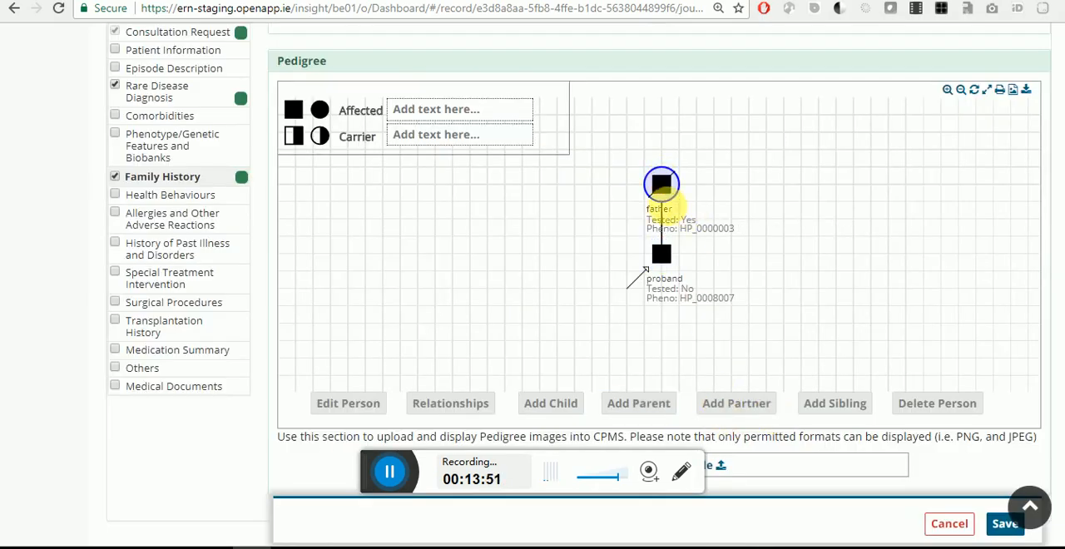
{"action": "left_click", "coordinate": [728, 400]}
{"action": "double_click", "coordinate": [510, 204]}
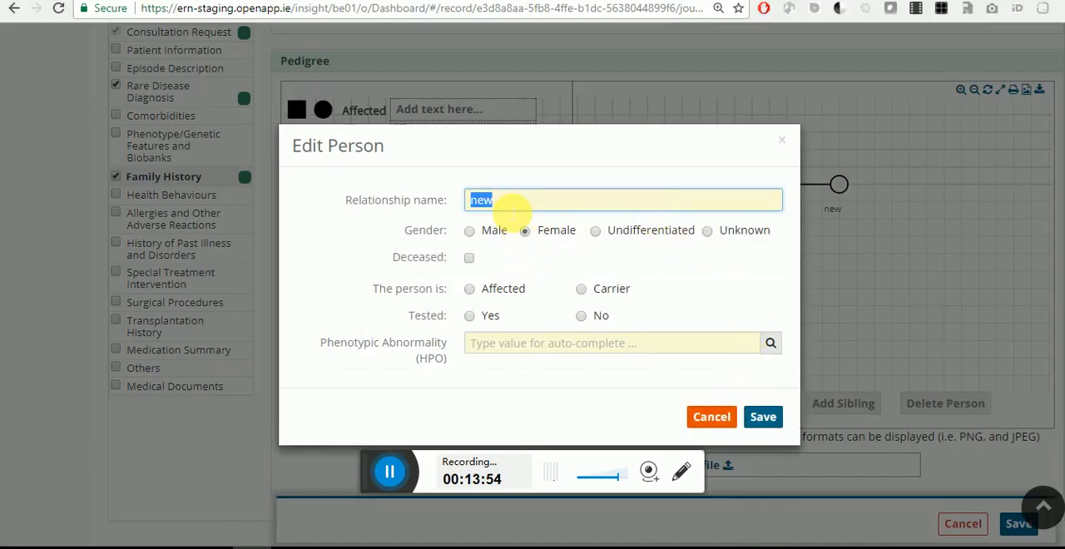
{"action": "type", "text": "Wi"}
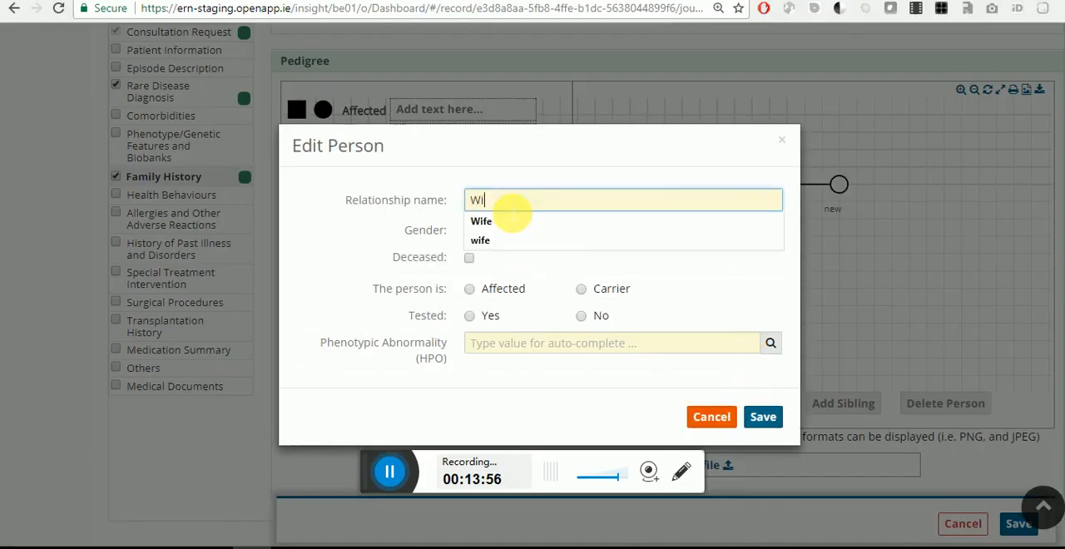
{"action": "type", "text": "fe"}
Step: Mark the Wife as Carrier, Deceased and Tested as No, and save the person
{"action": "left_click", "coordinate": [487, 290]}
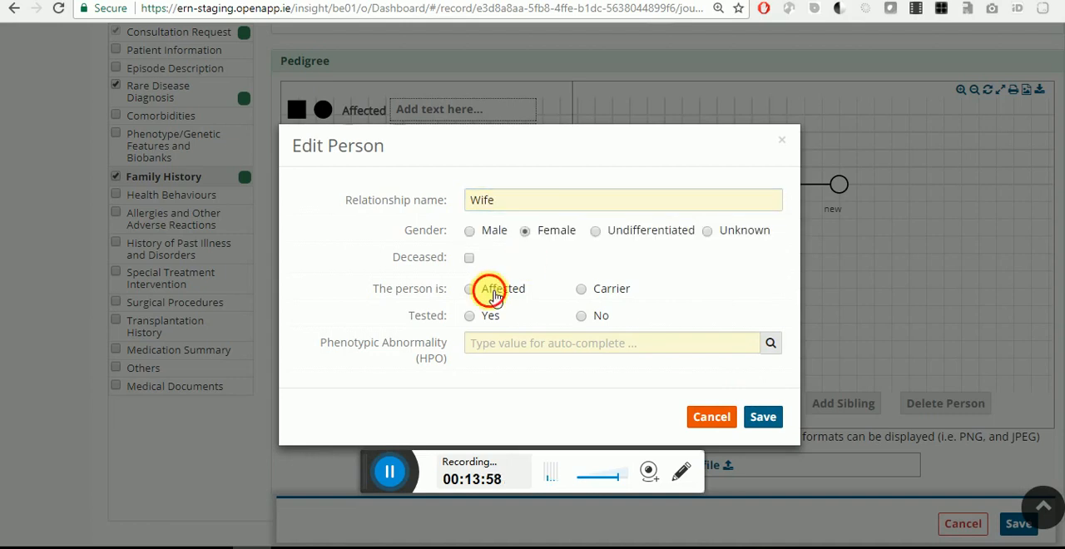
{"action": "left_click", "coordinate": [608, 291]}
{"action": "left_click", "coordinate": [469, 258]}
{"action": "left_click", "coordinate": [582, 316]}
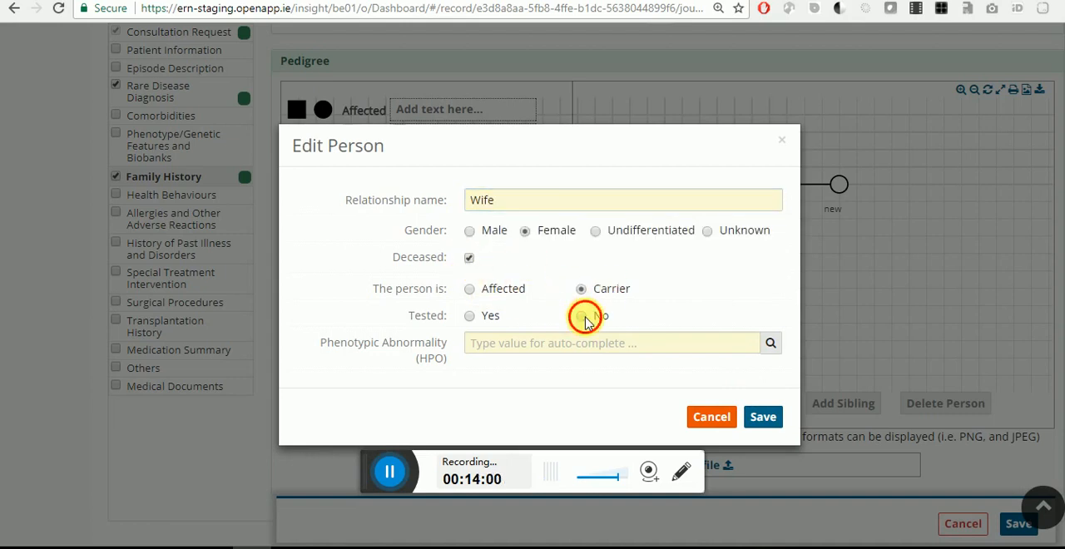
{"action": "left_click", "coordinate": [751, 416]}
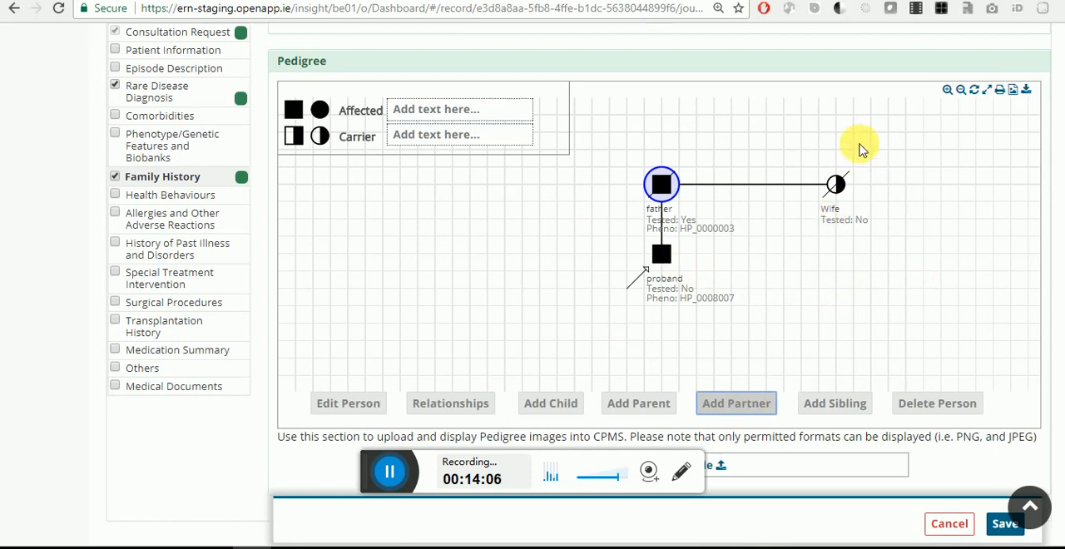
Step: Zoom the pedigree chart in and out, view it in full screen, and return to the form
{"action": "left_click", "coordinate": [952, 92]}
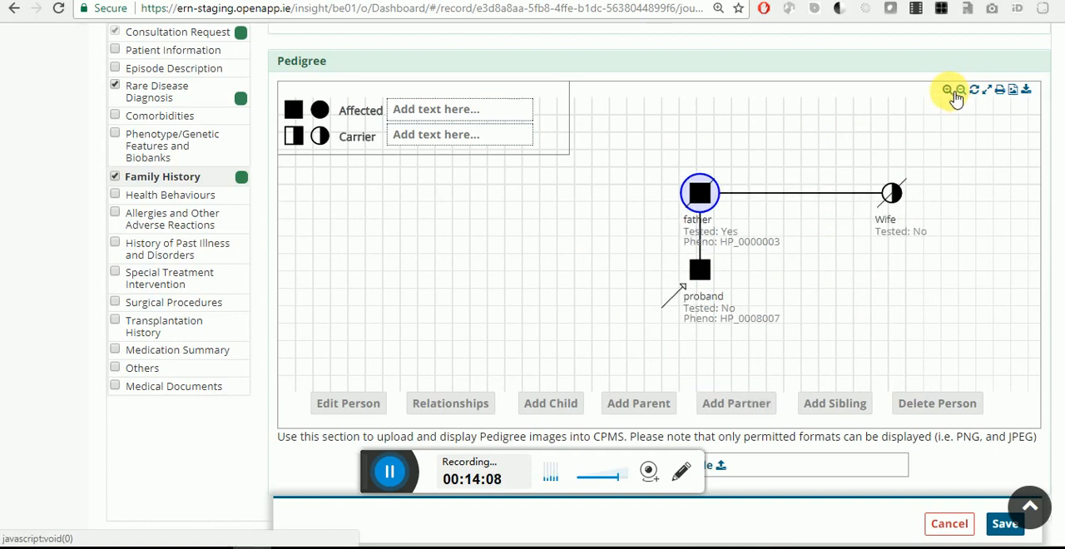
{"action": "left_click", "coordinate": [961, 91]}
{"action": "left_click", "coordinate": [951, 91]}
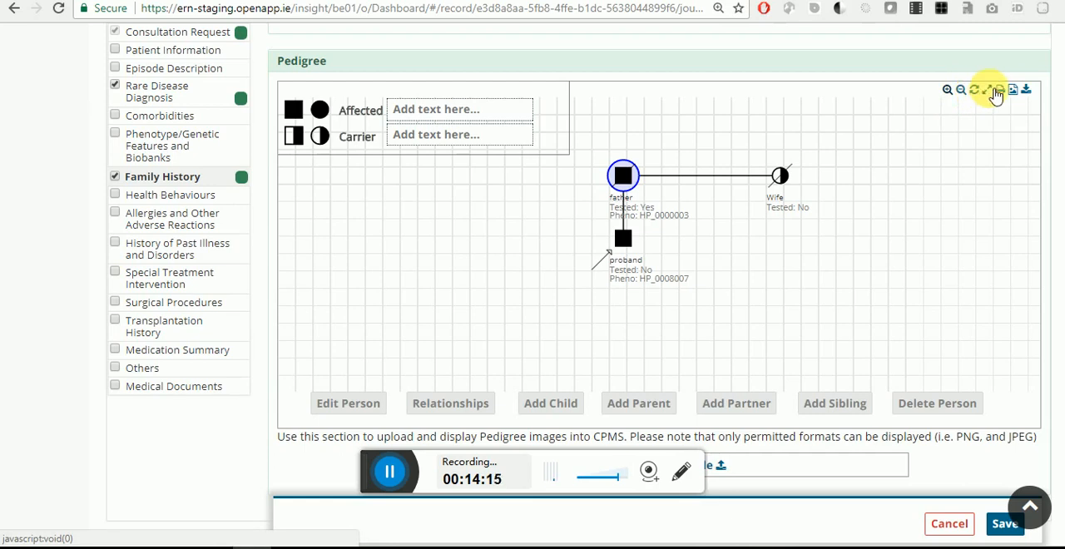
{"action": "left_click", "coordinate": [987, 90]}
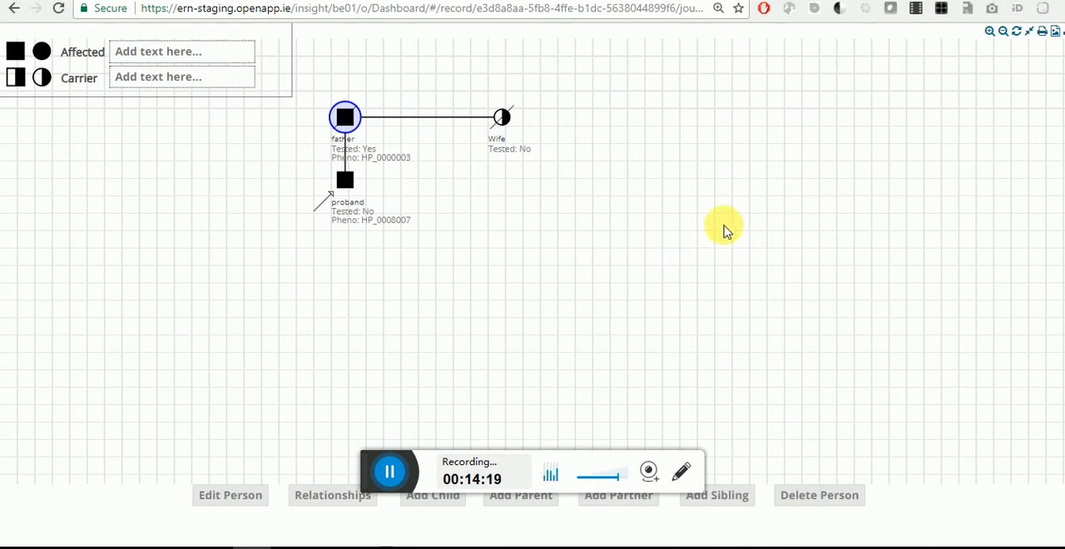
{"action": "left_click", "coordinate": [1029, 32]}
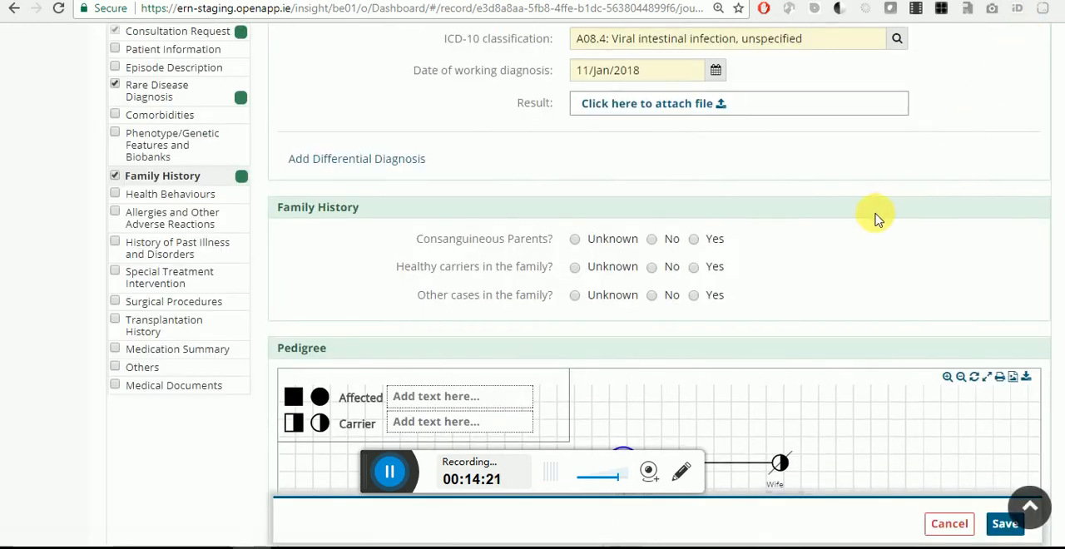
Step: Export the pedigree chart as an image, view the picture, and return to the consultation form
{"action": "scroll", "coordinate": [874, 217], "scroll_direction": "down", "scroll_amount": 5}
{"action": "scroll", "coordinate": [967, 125], "scroll_direction": "up", "scroll_amount": 1}
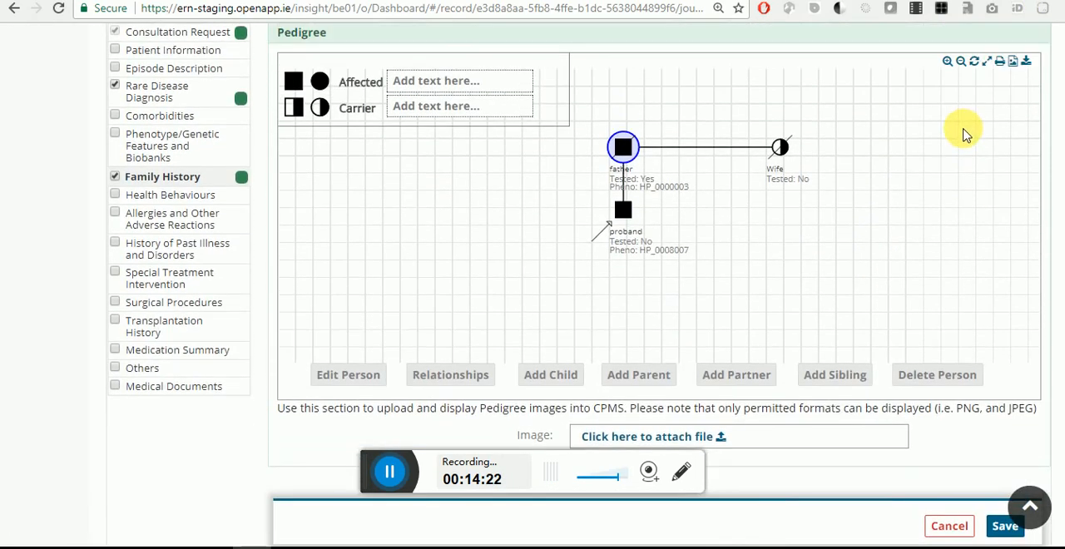
{"action": "left_click", "coordinate": [1015, 63]}
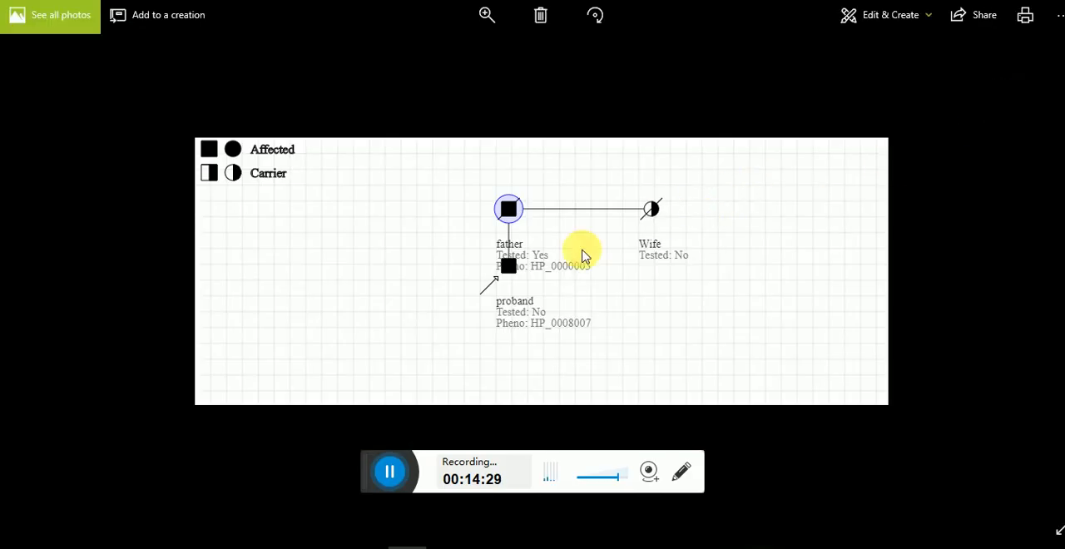
{"action": "left_click", "coordinate": [252, 547]}
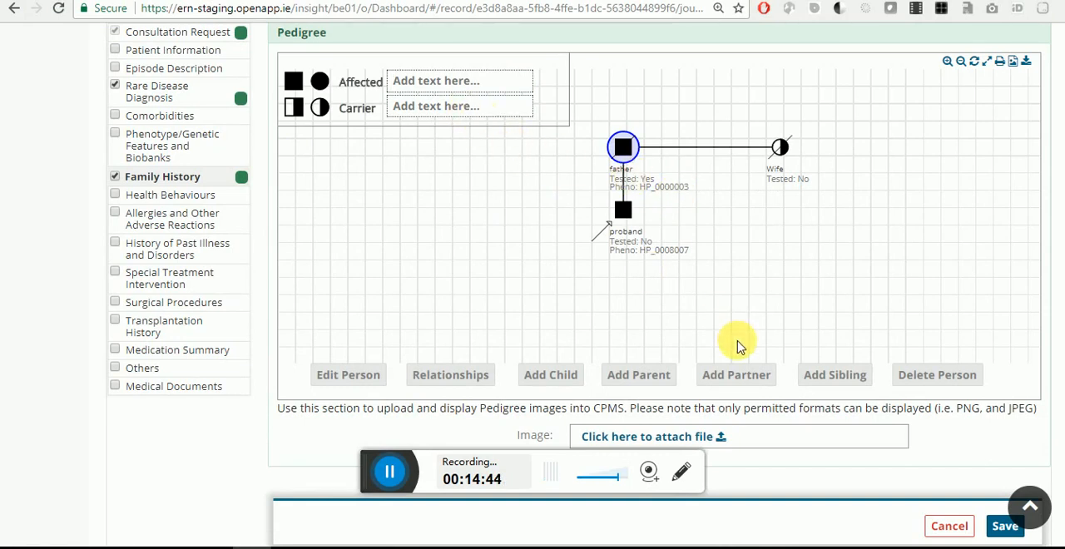
Step: Examine the personal-data confirmation for attaching a pedigree image, and close the dialog without attaching a file
{"action": "scroll", "coordinate": [737, 340], "scroll_direction": "down", "scroll_amount": 2}
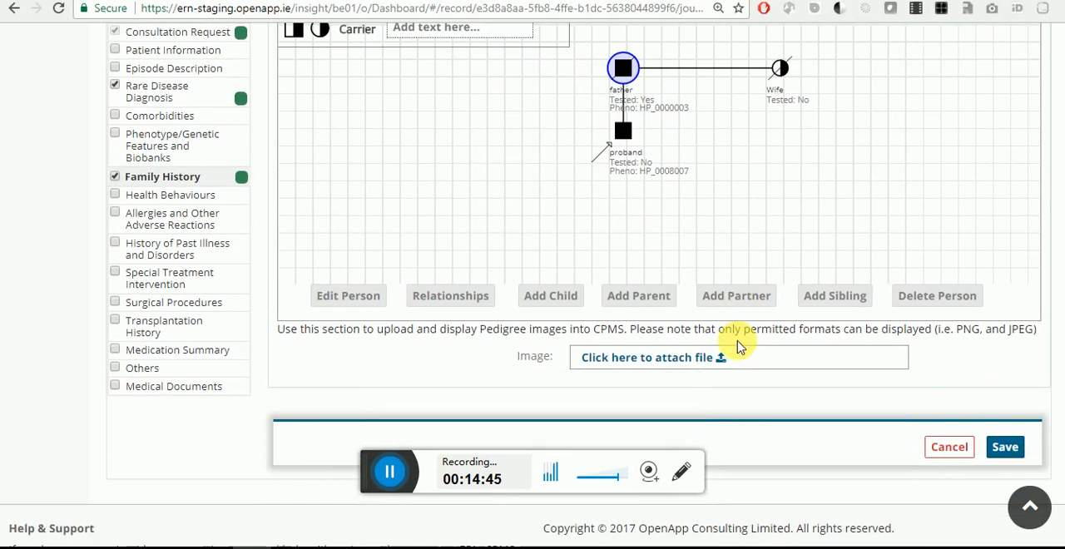
{"action": "left_click", "coordinate": [697, 370]}
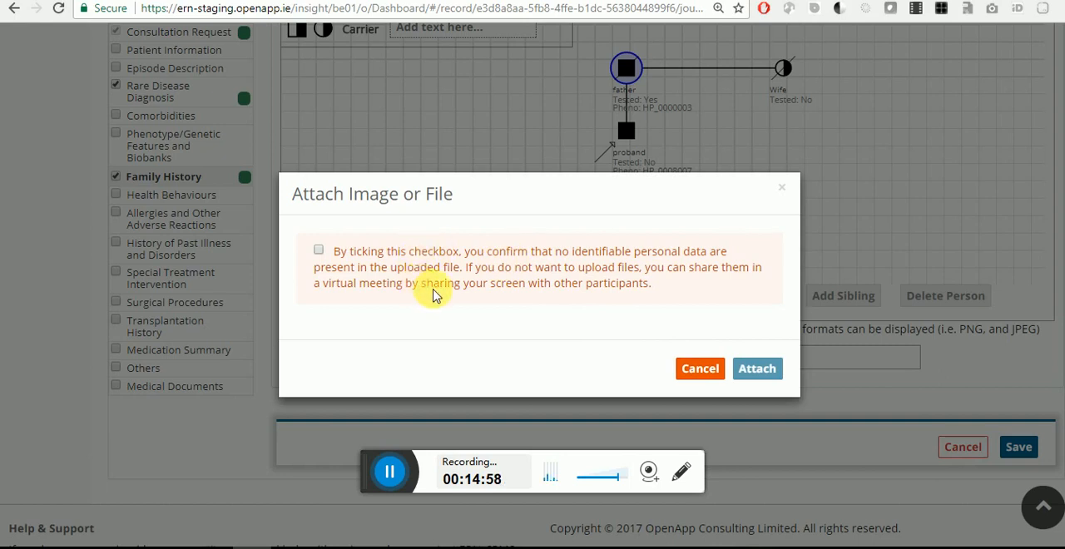
{"action": "left_click", "coordinate": [709, 371]}
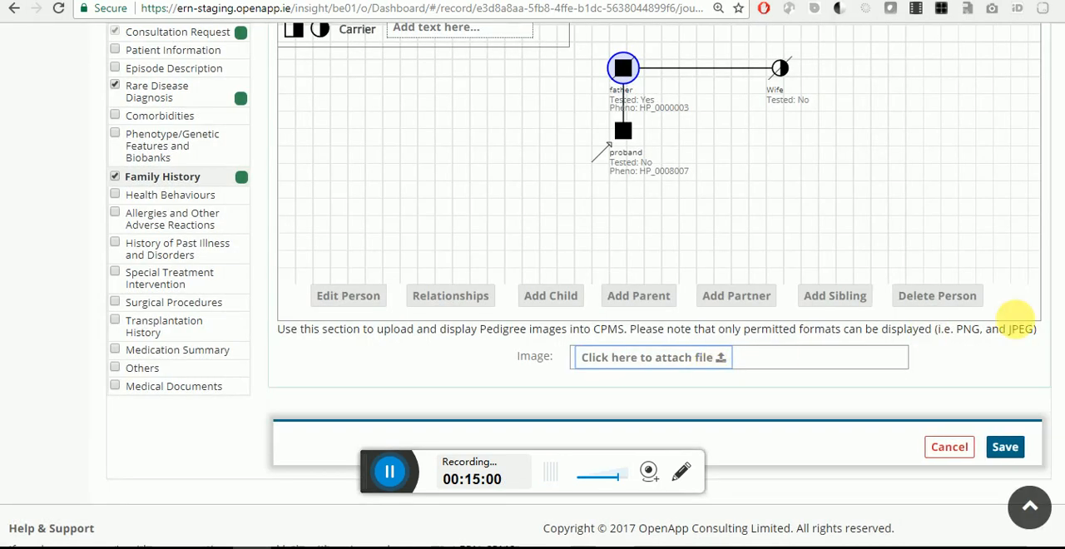
{"action": "scroll", "coordinate": [1016, 320], "scroll_direction": "up", "scroll_amount": 1}
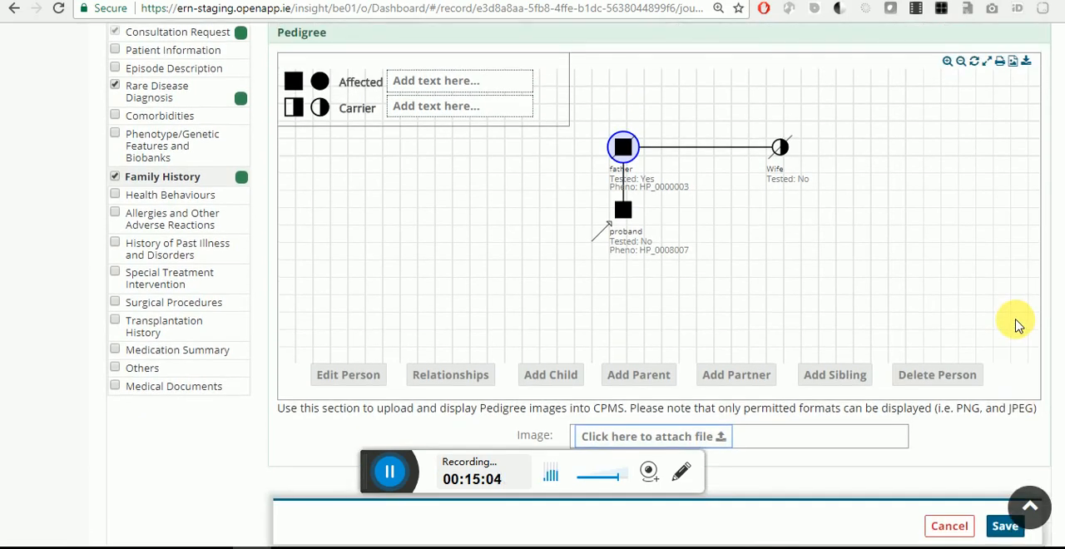
{"action": "scroll", "coordinate": [1016, 329], "scroll_direction": "up", "scroll_amount": 1}
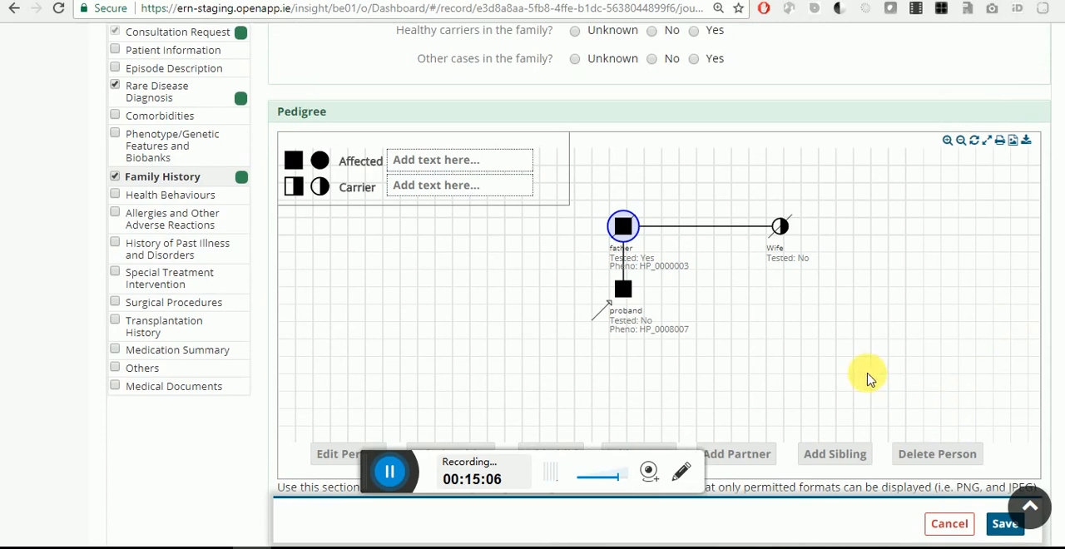
{"action": "scroll", "coordinate": [865, 375], "scroll_direction": "down", "scroll_amount": 1}
{"action": "scroll", "coordinate": [861, 375], "scroll_direction": "down", "scroll_amount": 1}
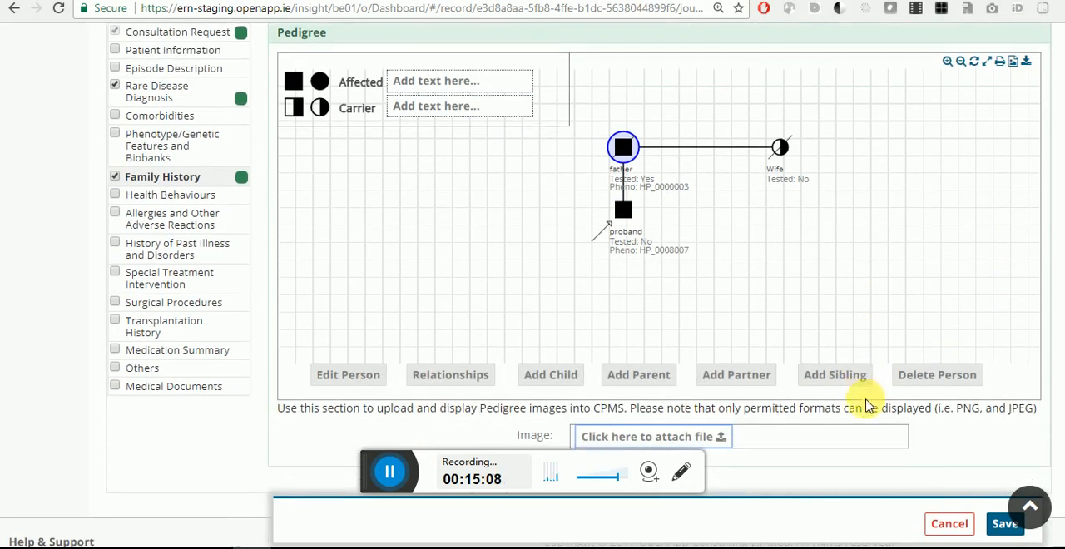